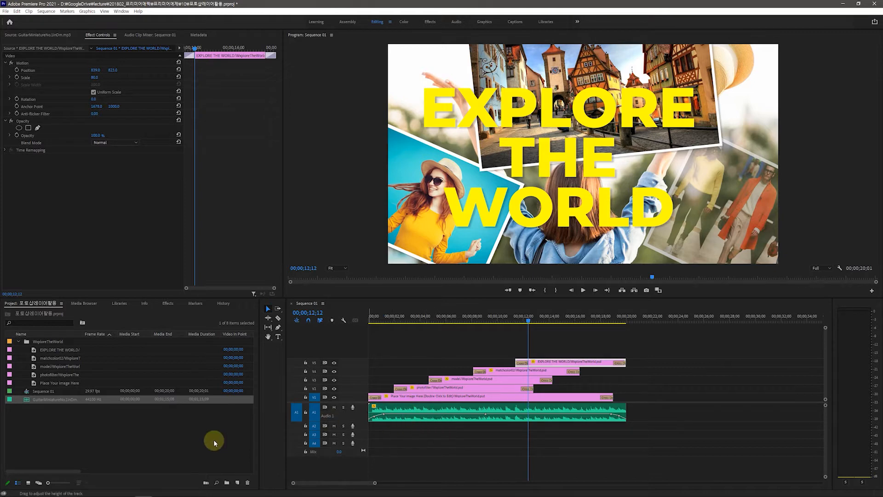
# Switch to Photoshop and select the placed background image, model, photofilter and EXPLORE THE WORLD layers one after another.
pyautogui.moveTo(51, 493)
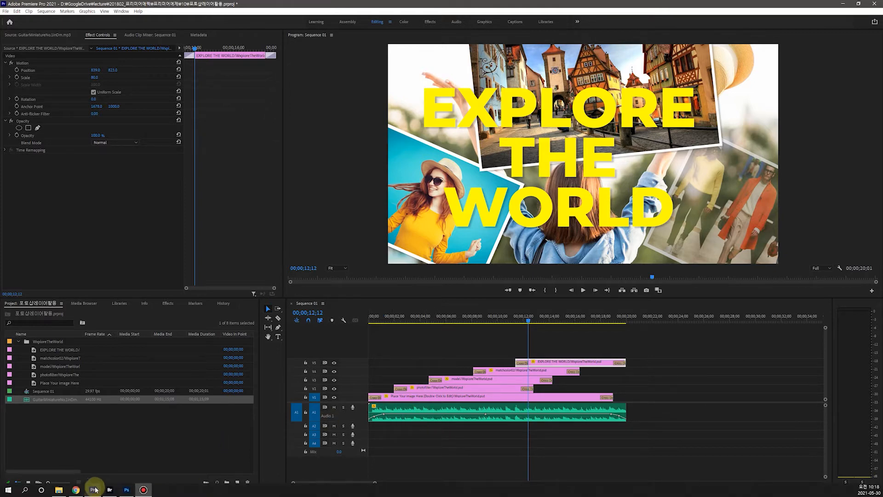
pyautogui.click(127, 490)
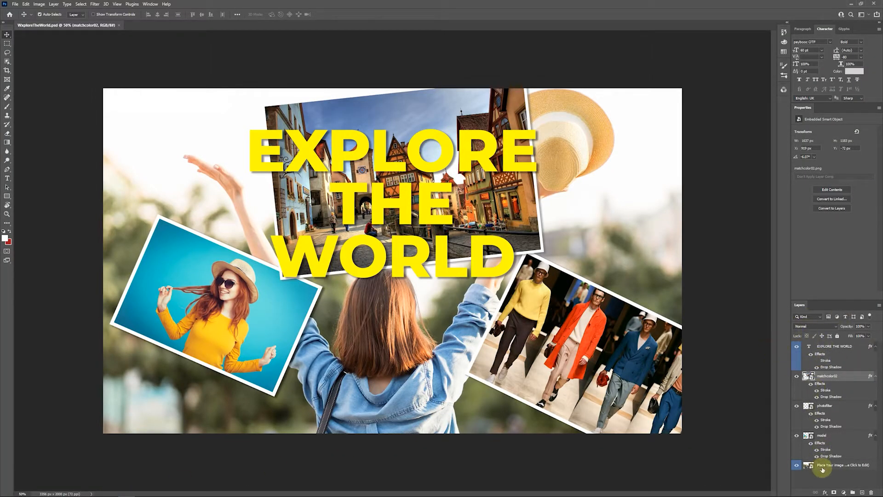
pyautogui.click(831, 467)
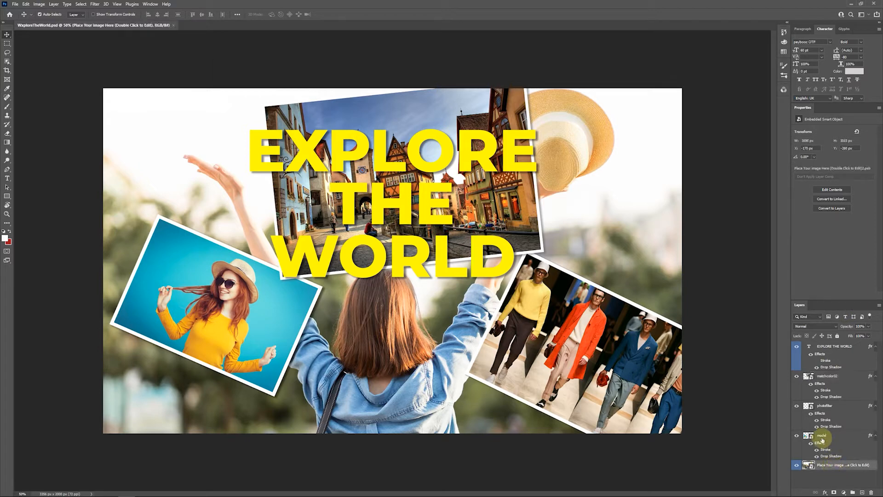
pyautogui.click(822, 438)
pyautogui.click(826, 406)
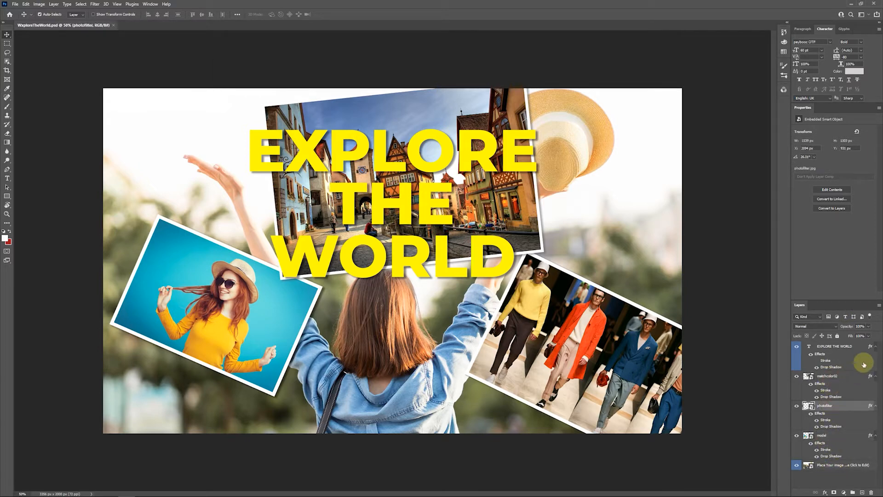
pyautogui.click(835, 347)
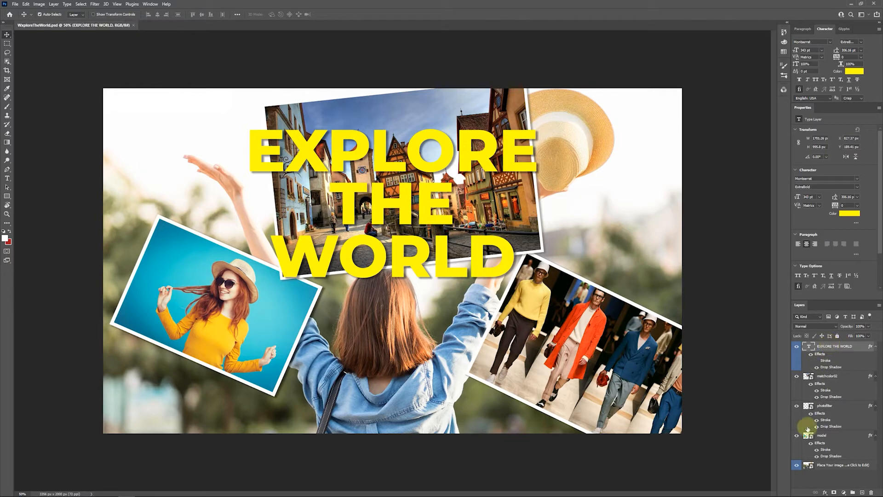
# Hide and show each layer of the collage in turn, from the background image up to the EXPLORE THE WORLD text.
pyautogui.click(796, 466)
pyautogui.click(795, 466)
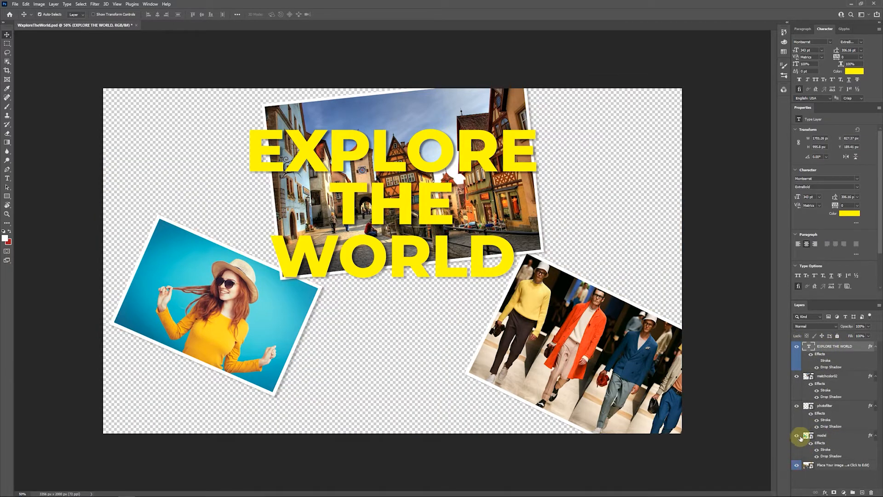
pyautogui.click(796, 437)
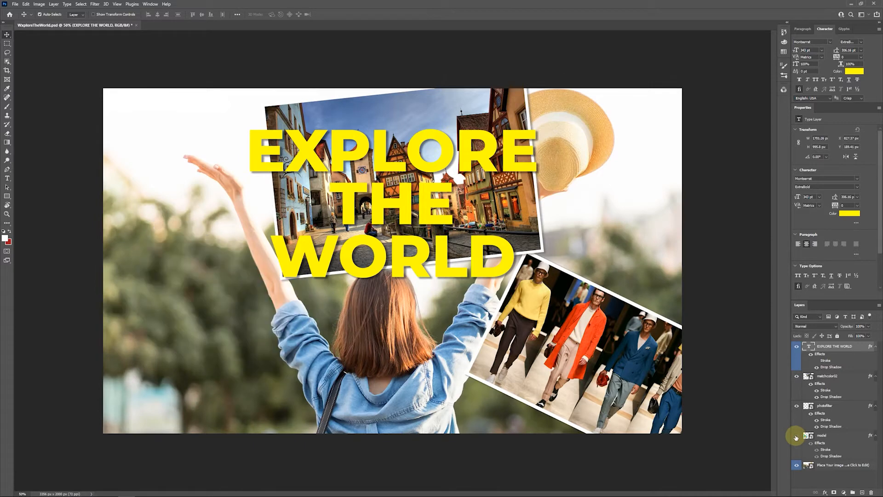
pyautogui.click(797, 437)
pyautogui.click(796, 405)
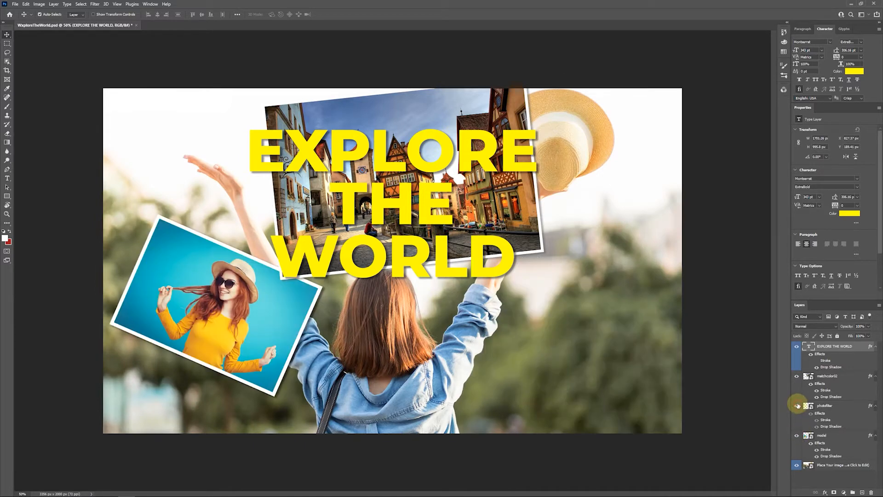
pyautogui.click(797, 406)
pyautogui.click(797, 376)
pyautogui.click(797, 377)
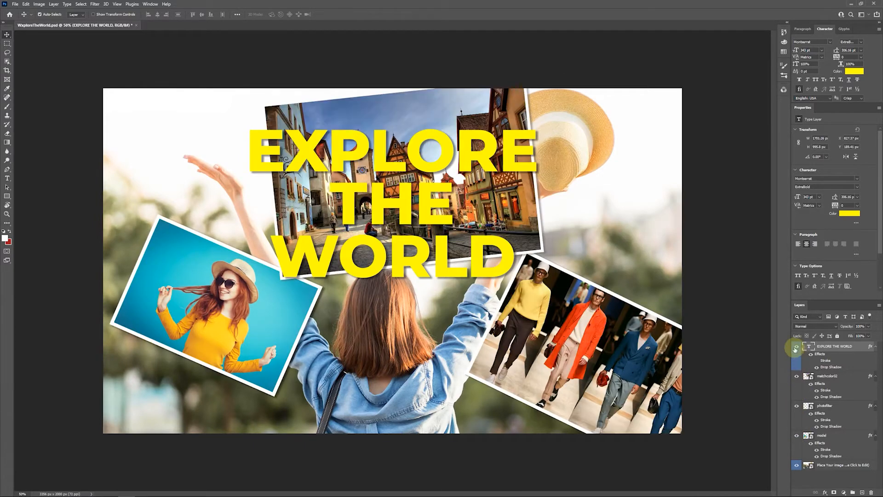
pyautogui.click(795, 347)
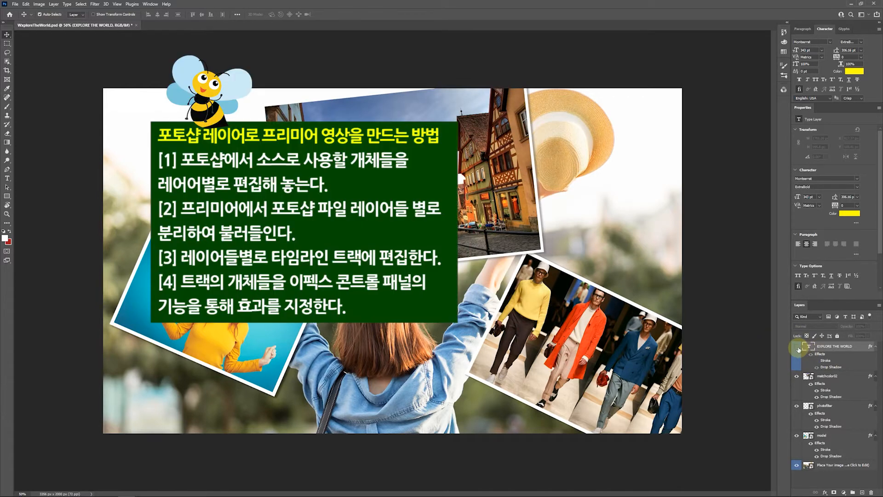
pyautogui.click(798, 349)
# Switch to Premiere Pro and scrub through Sequence 01 to review how the photo and title layers appear on their tracks.
pyautogui.moveTo(124, 490)
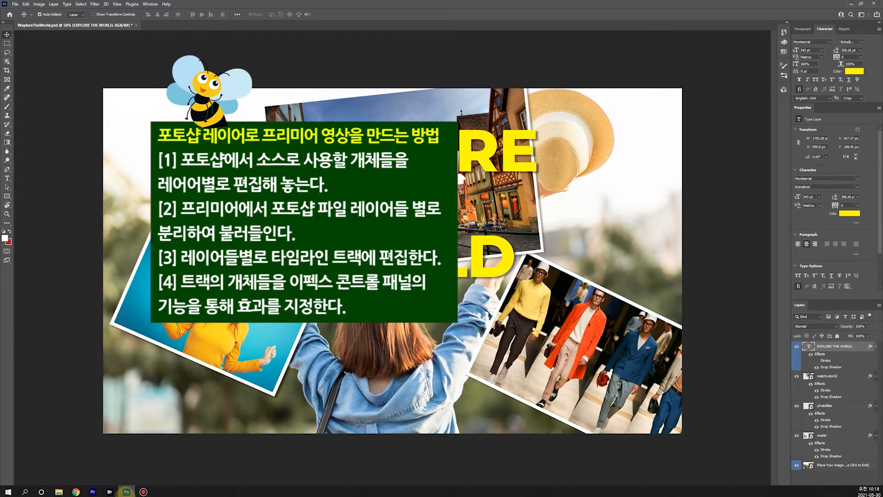
pyautogui.click(92, 489)
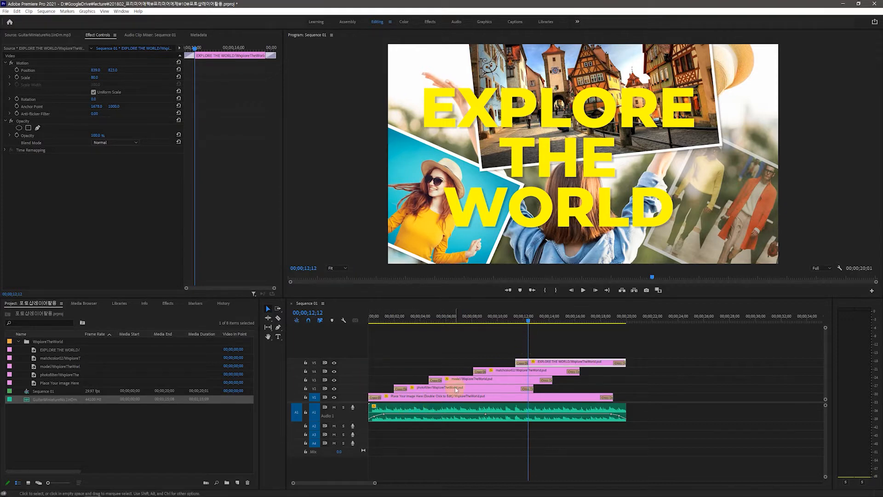
pyautogui.click(522, 321)
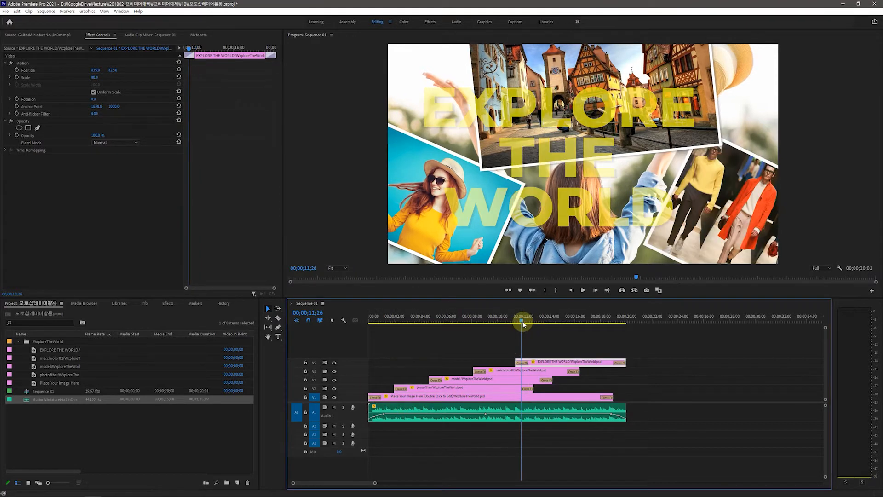
pyautogui.moveTo(523, 323); pyautogui.dragTo(399, 332)
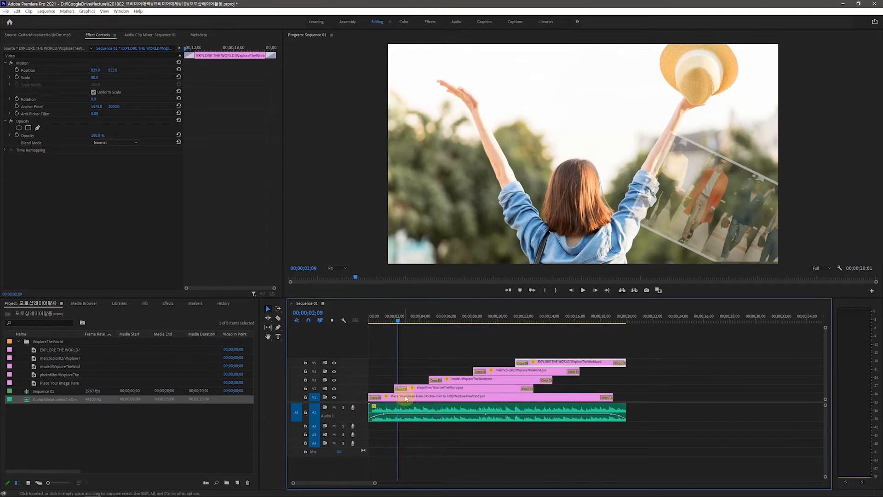
pyautogui.moveTo(399, 322); pyautogui.dragTo(402, 328)
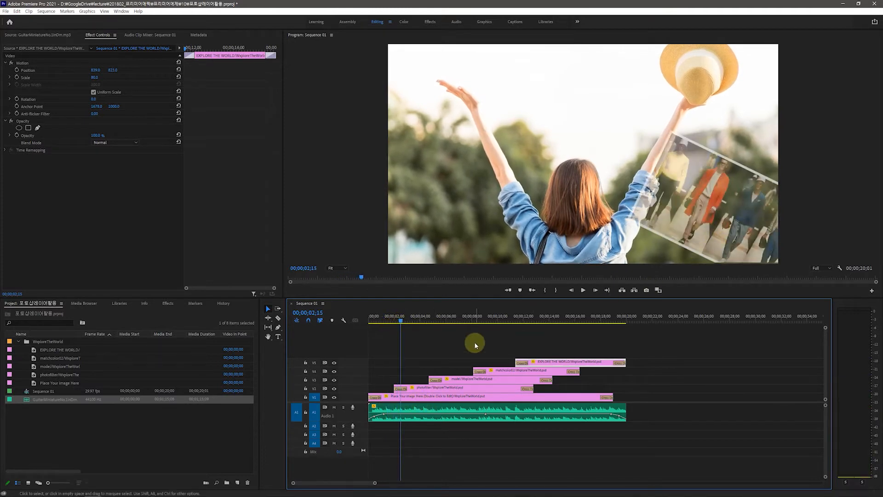
pyautogui.moveTo(396, 319); pyautogui.dragTo(466, 332)
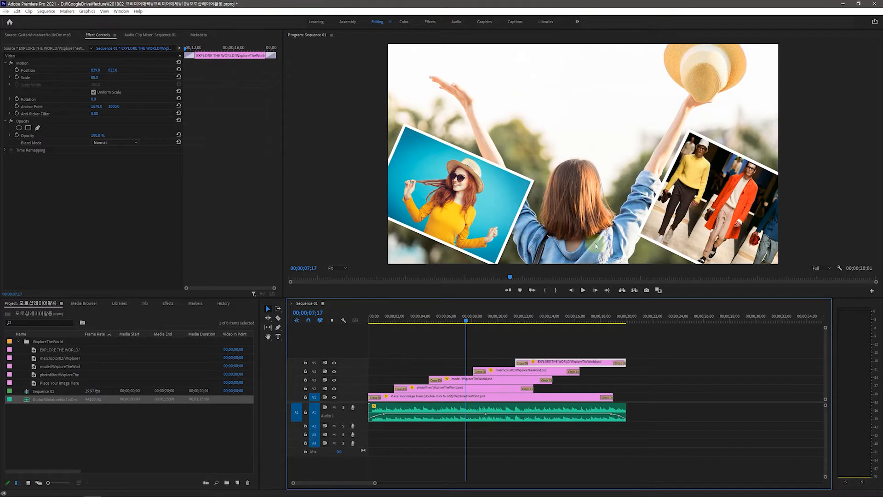
pyautogui.click(468, 321)
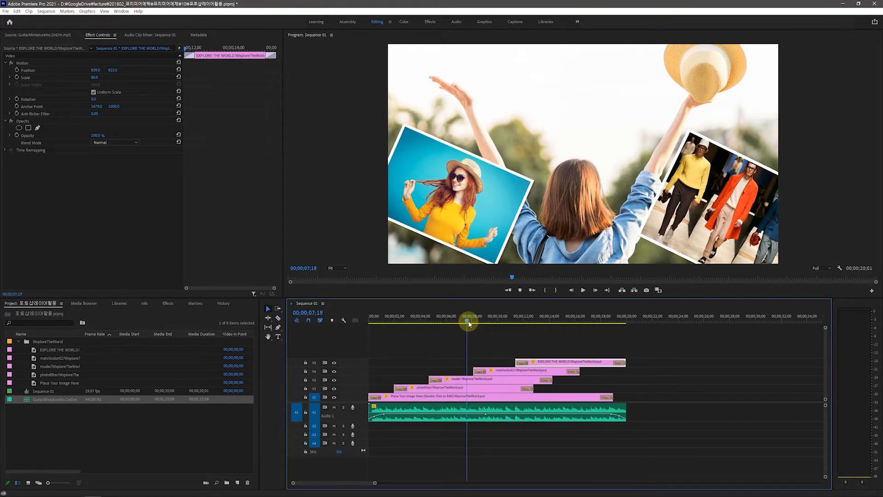
pyautogui.moveTo(470, 323); pyautogui.dragTo(534, 322)
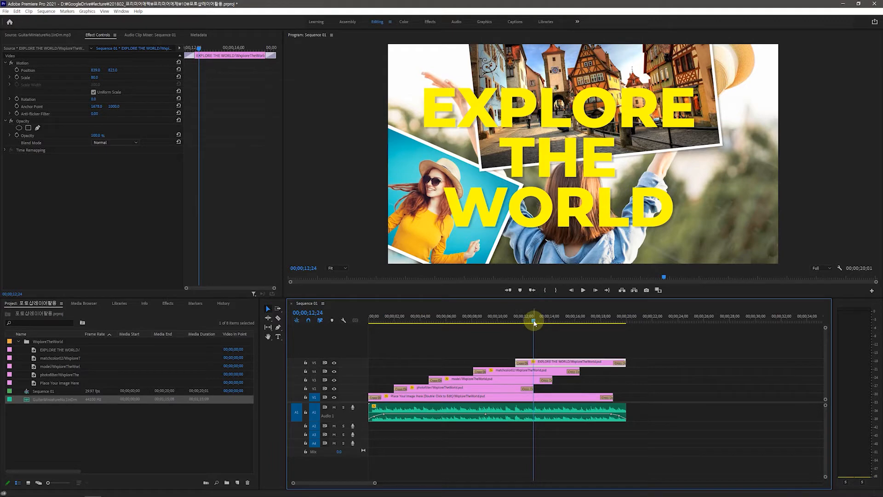
# Play Sequence 01 from its beginning to preview the layer animation with the music, stopping near the end.
pyautogui.moveTo(533, 322); pyautogui.dragTo(339, 331)
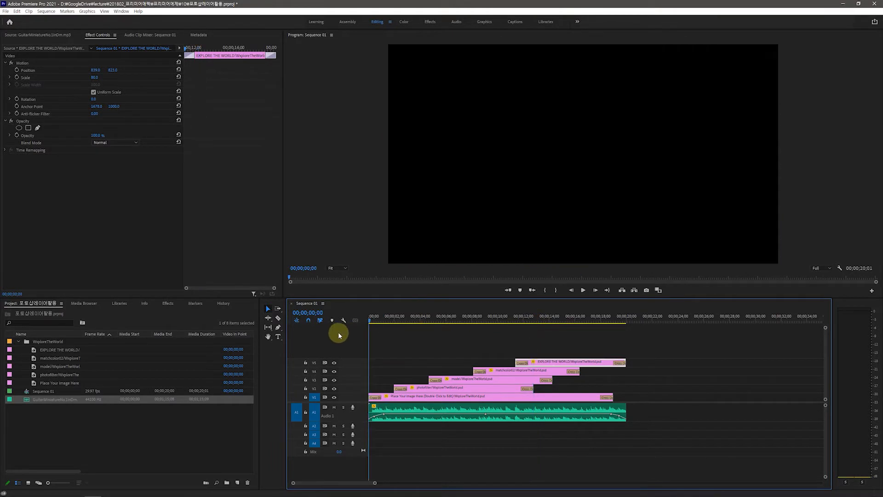
pyautogui.click(583, 290)
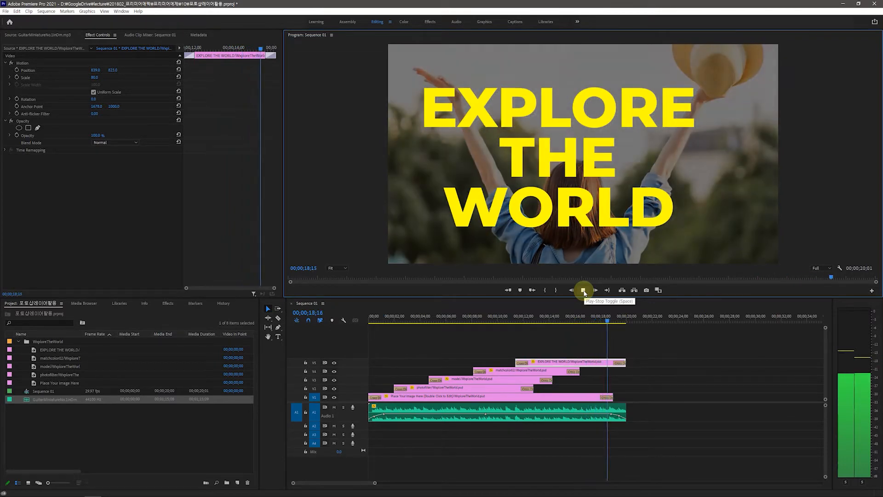
pyautogui.click(583, 290)
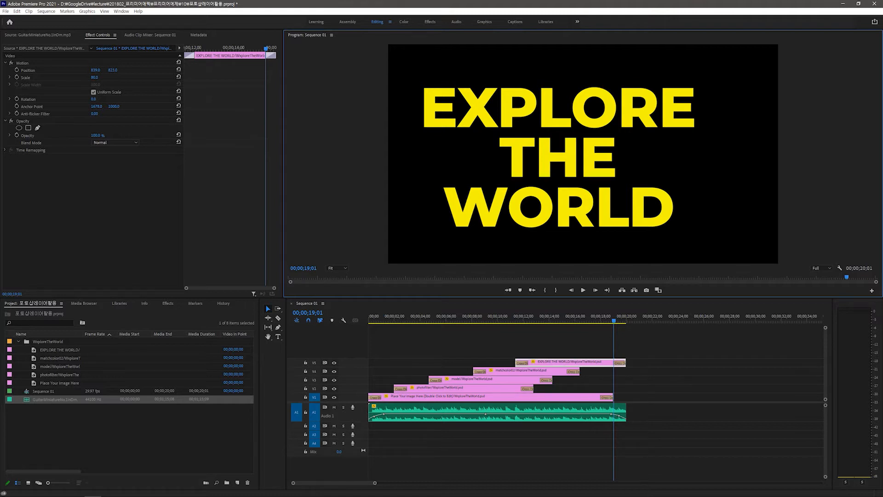
# Switch back to Photoshop, select the placed background image layer and toggle its visibility to check what it contains.
pyautogui.hotkey('alt', 'Tab')
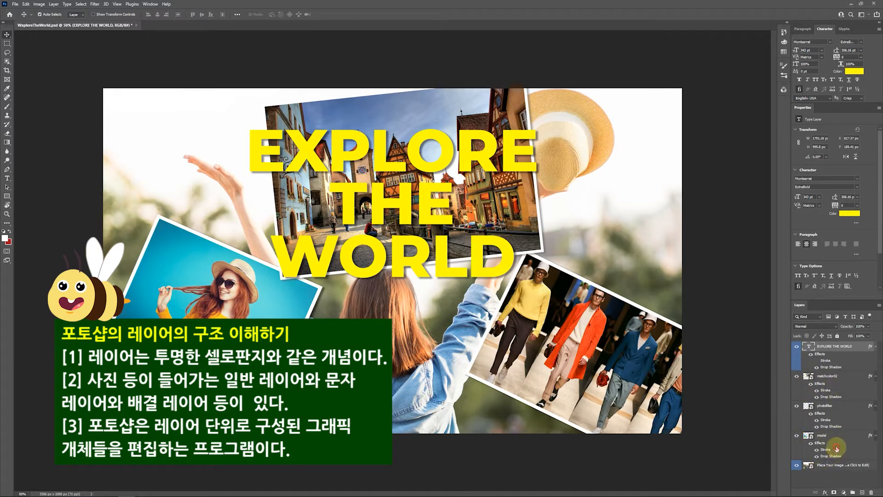
pyautogui.click(830, 465)
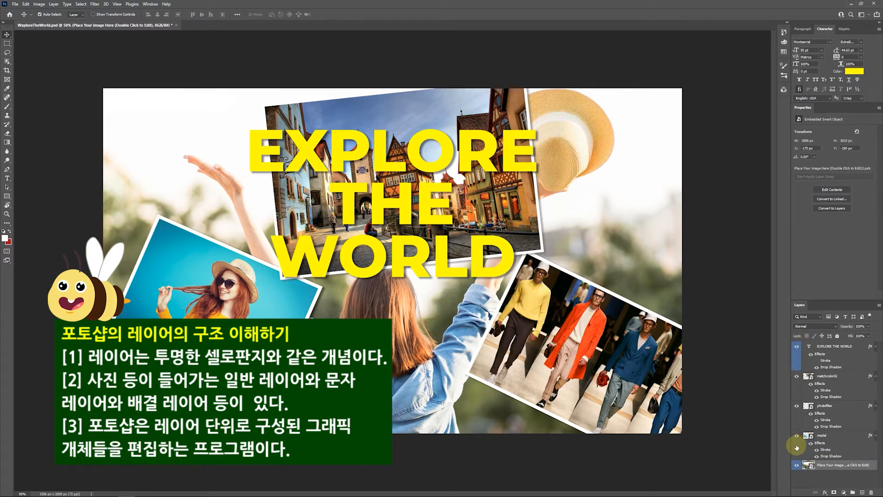
pyautogui.click(796, 470)
pyautogui.click(795, 470)
pyautogui.click(796, 470)
pyautogui.click(796, 470)
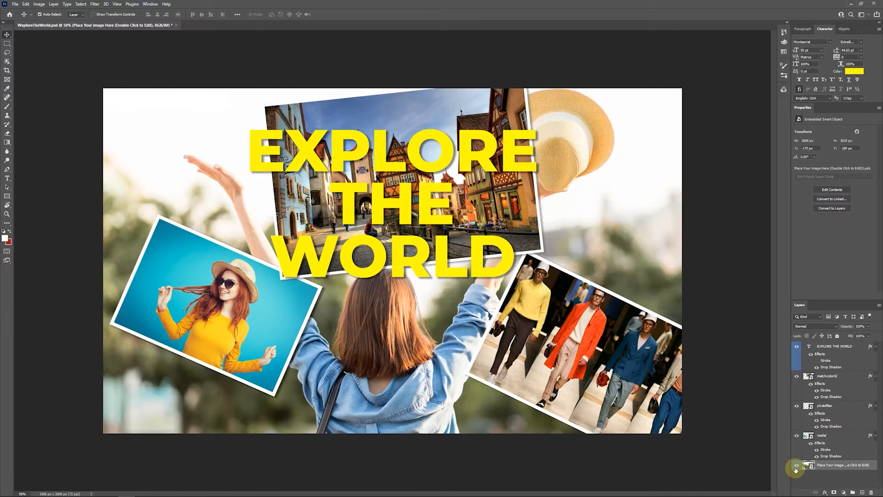
# Toggle the visibility of the model and photofilter layers to see which photo each one holds.
pyautogui.click(796, 436)
pyautogui.click(796, 436)
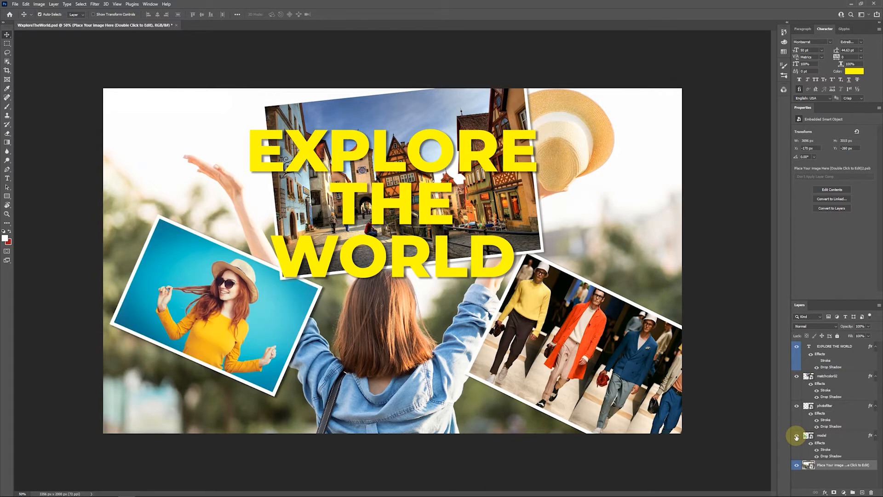
pyautogui.click(797, 436)
pyautogui.click(796, 437)
pyautogui.click(797, 437)
pyautogui.click(796, 436)
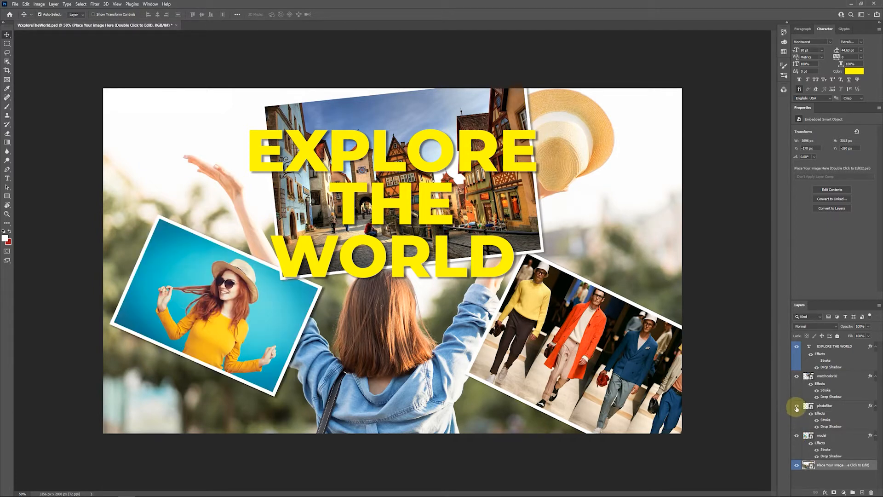
pyautogui.click(796, 407)
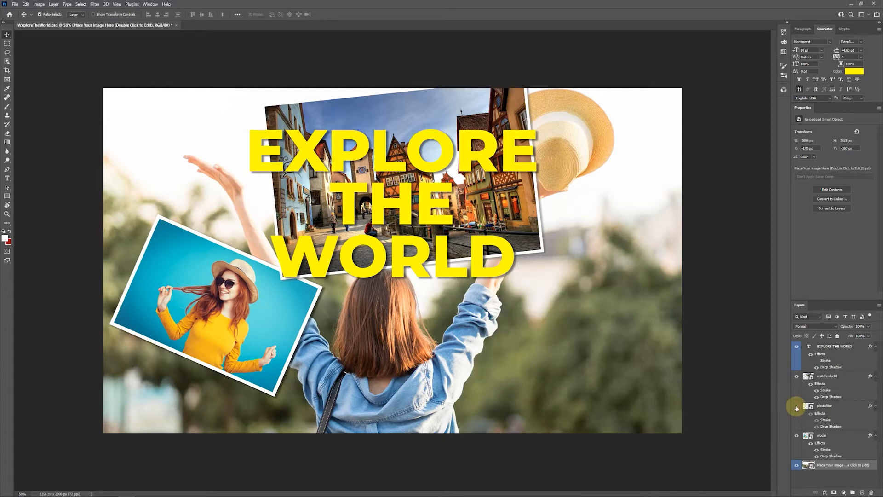
pyautogui.click(796, 407)
pyautogui.click(796, 407)
pyautogui.click(797, 408)
# Toggle the visibility of the matchcolor02 photo layer and the EXPLORE THE WORLD text layer.
pyautogui.click(797, 377)
pyautogui.click(798, 377)
pyautogui.click(797, 378)
pyautogui.click(797, 377)
pyautogui.click(799, 347)
pyautogui.click(798, 347)
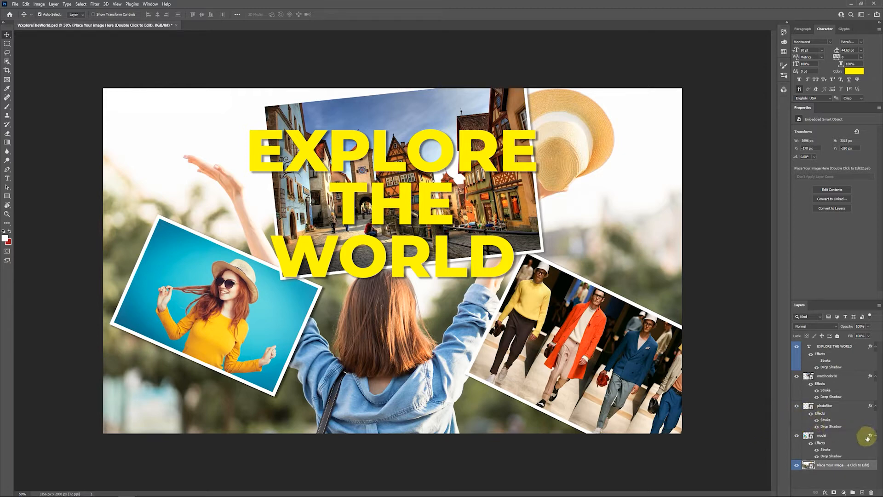
# Open the model layer's layer style, review its Stroke and Drop Shadow settings, and check the layer's free-transform frame.
pyautogui.click(817, 447)
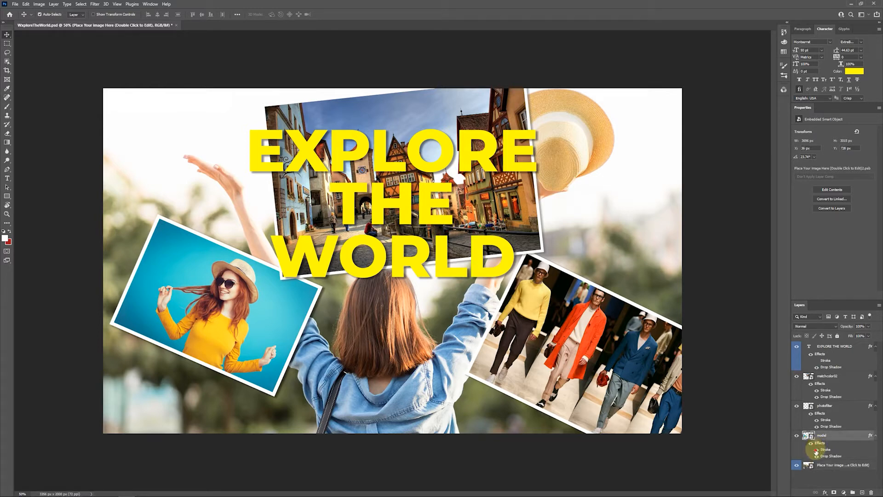
pyautogui.doubleClick(816, 450)
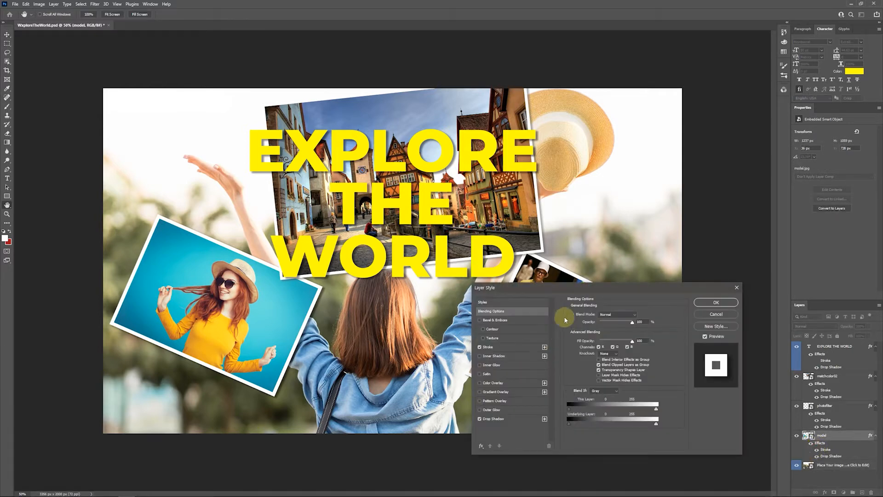
pyautogui.moveTo(566, 288); pyautogui.dragTo(567, 209)
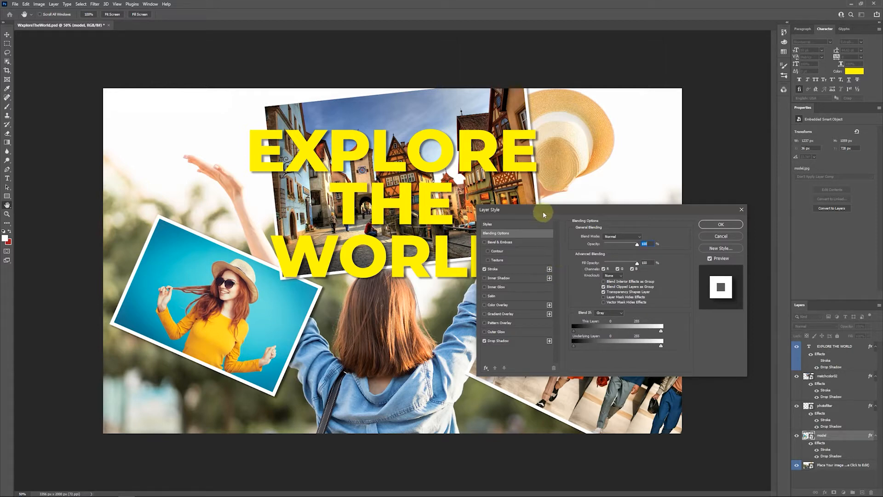
pyautogui.moveTo(543, 214); pyautogui.dragTo(528, 217)
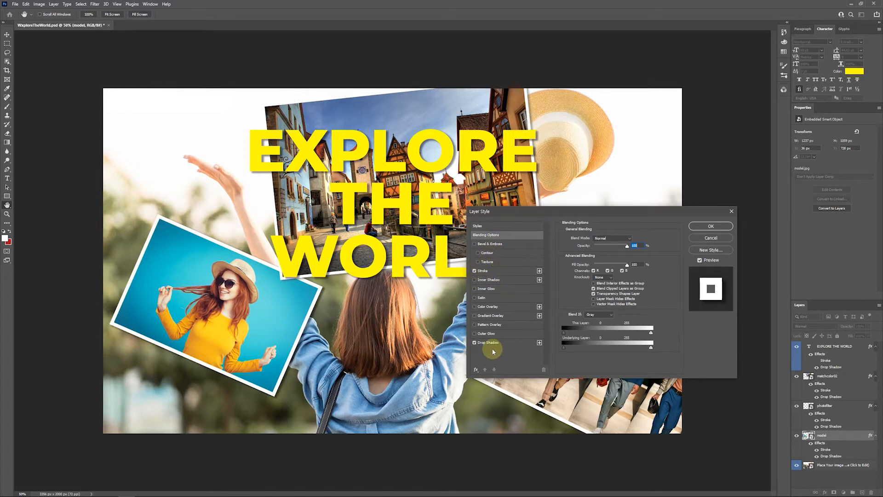
pyautogui.click(517, 269)
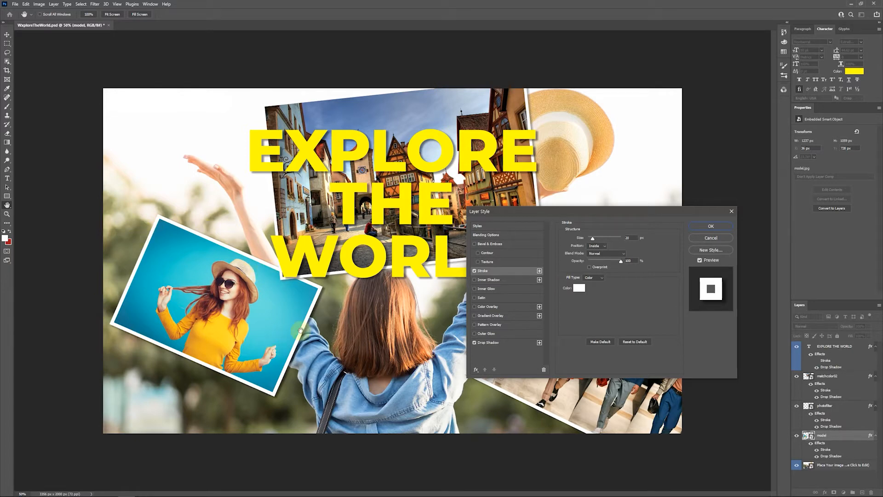
pyautogui.click(628, 237)
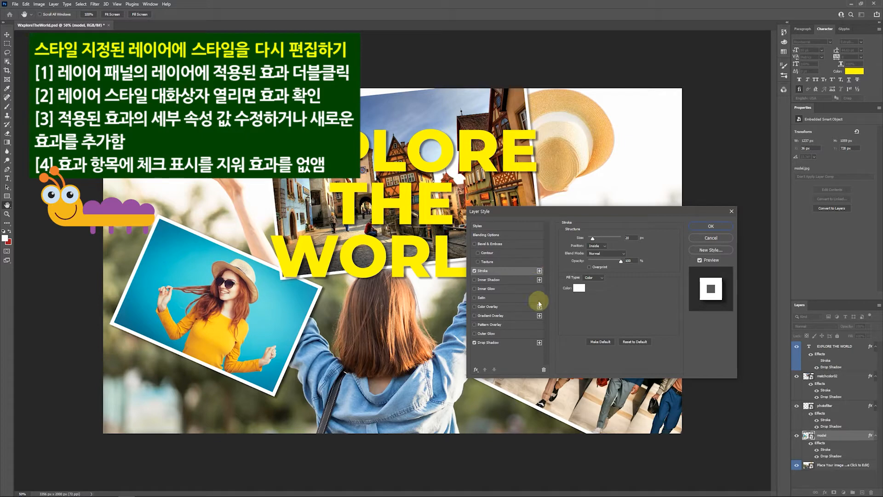
pyautogui.click(504, 343)
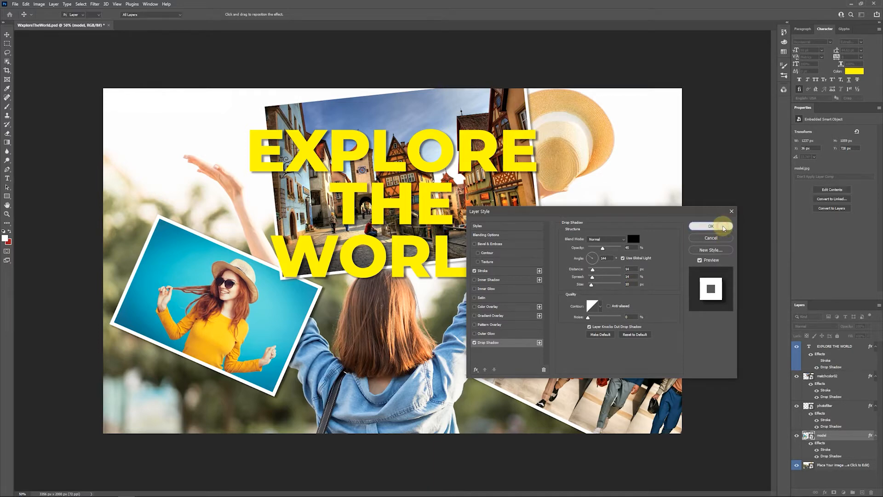
pyautogui.click(710, 226)
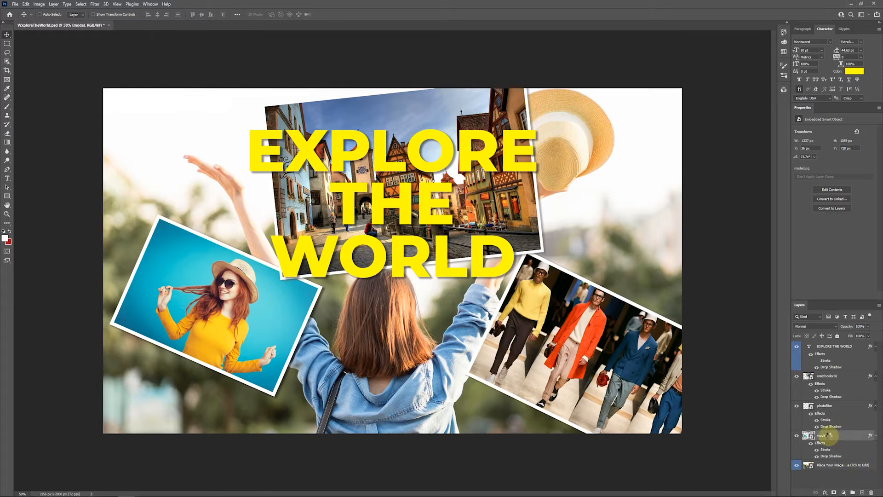
pyautogui.hotkey('ctrl', 't')
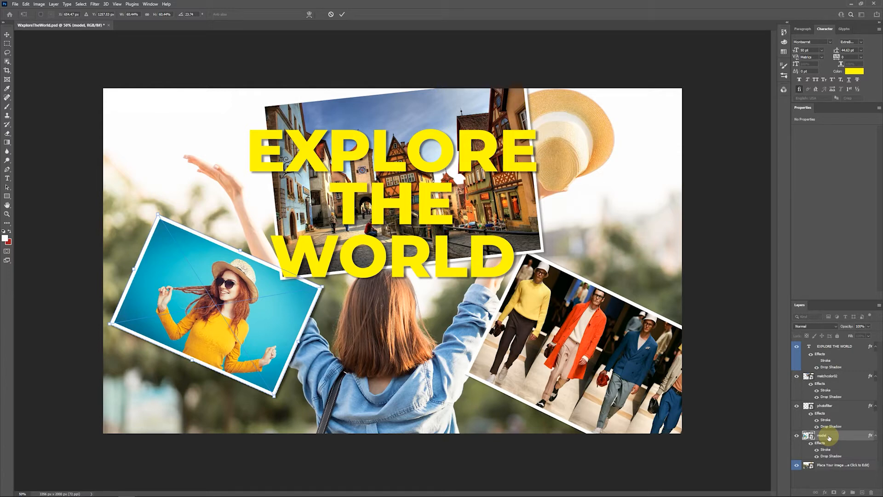
# Select the photofilter layer, review its Stroke style, and slightly reduce the opacity of its Drop Shadow.
pyautogui.click(838, 405)
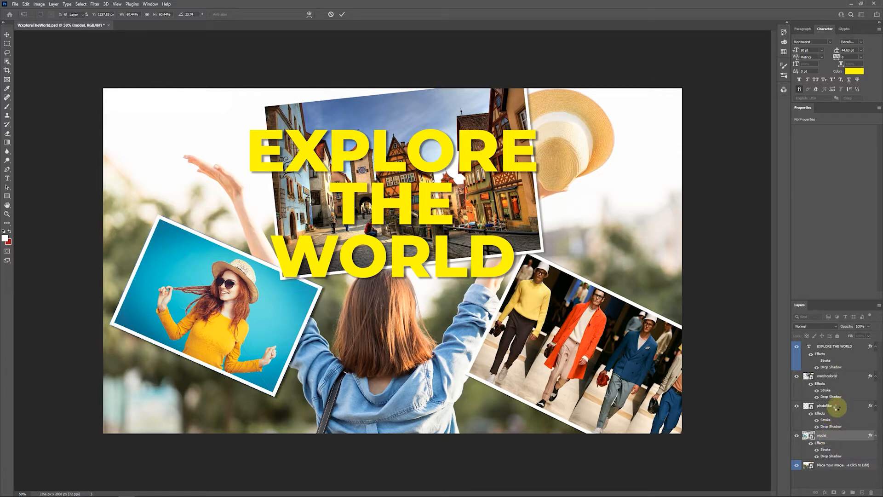
pyautogui.click(796, 407)
pyautogui.click(795, 407)
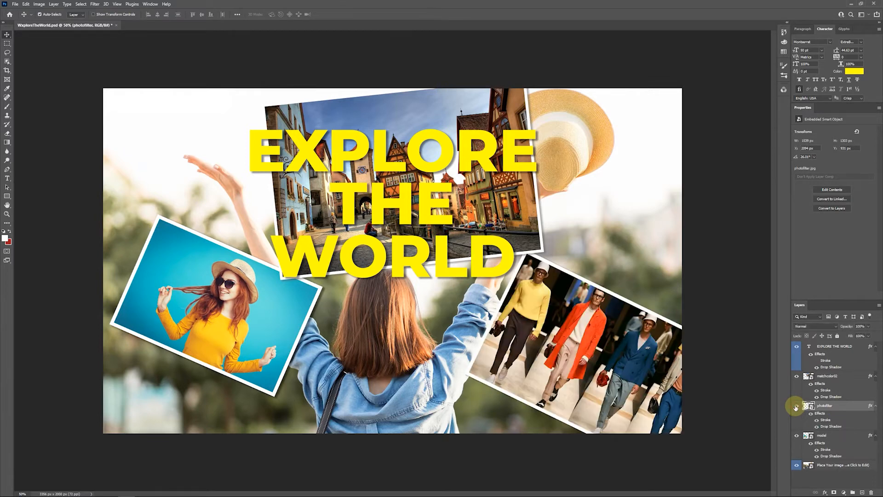
pyautogui.doubleClick(821, 415)
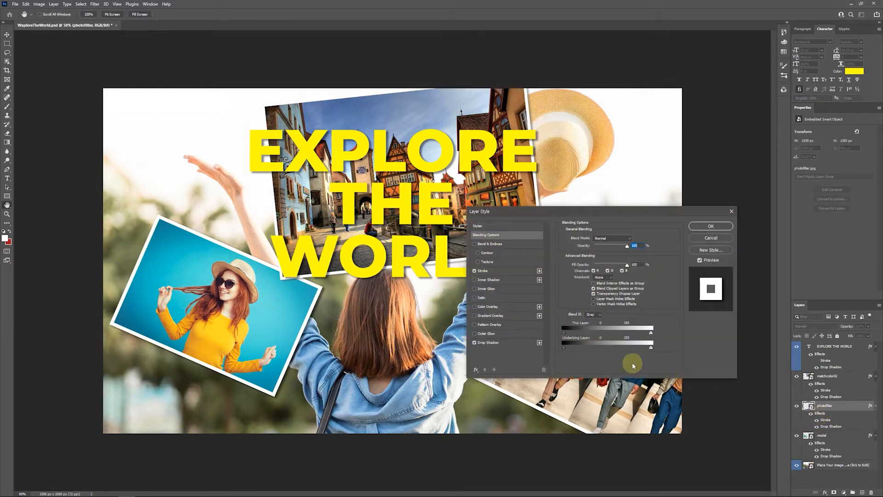
pyautogui.moveTo(576, 216); pyautogui.dragTo(336, 176)
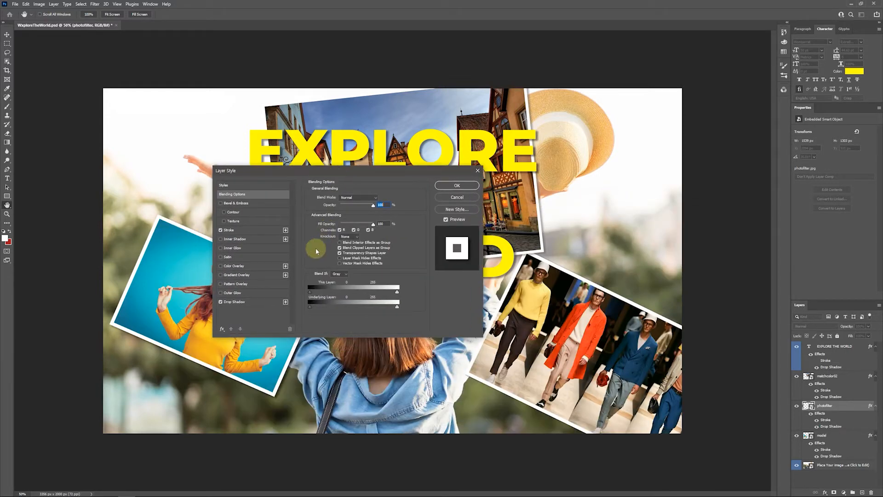
pyautogui.click(264, 231)
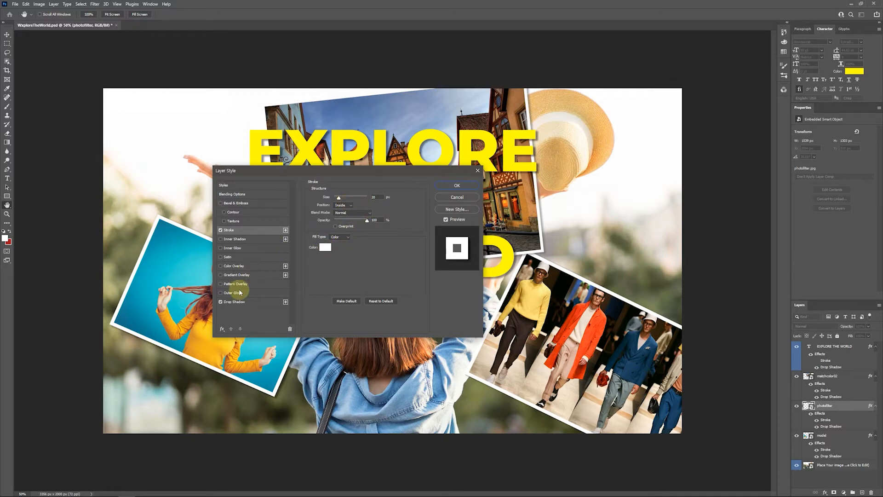
pyautogui.click(250, 303)
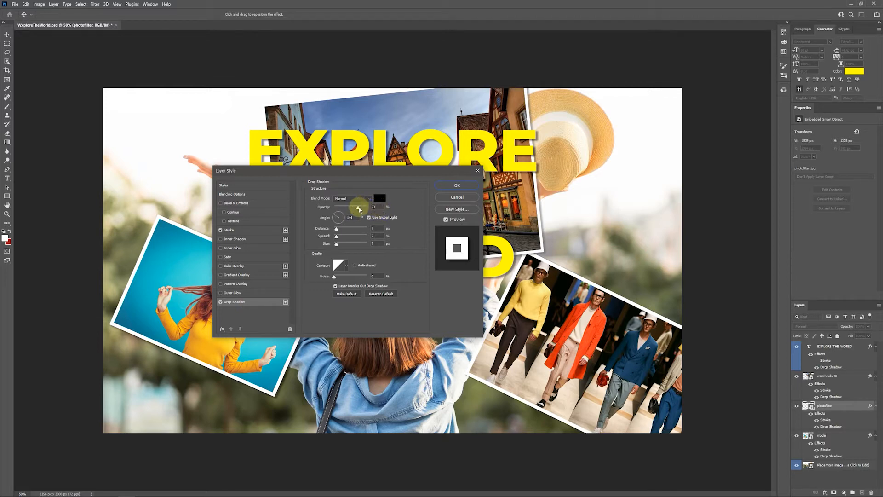
pyautogui.click(358, 209)
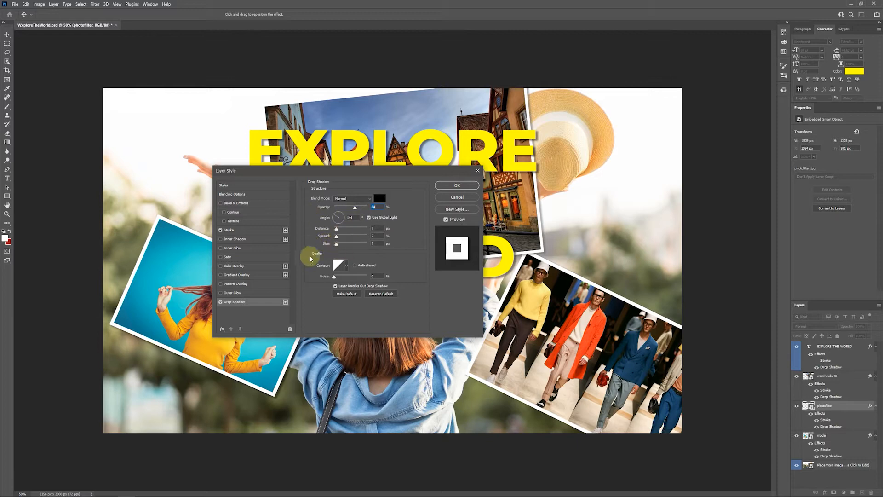
pyautogui.click(463, 185)
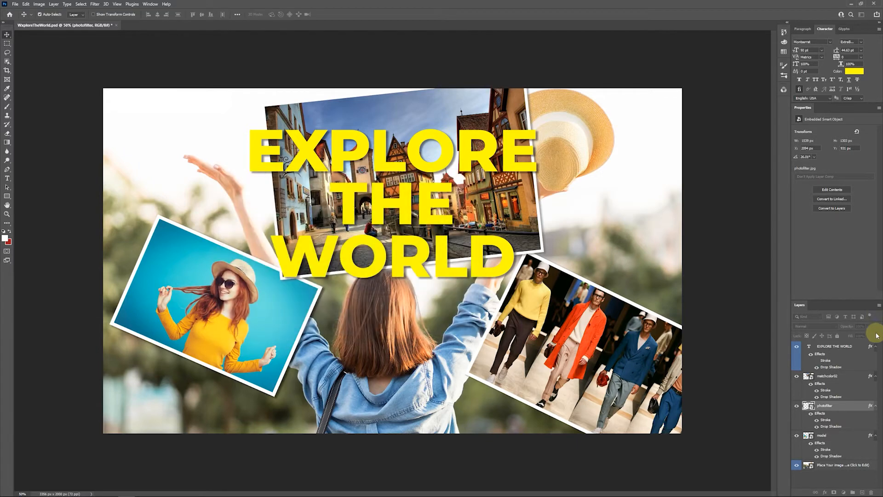
# Set the matchcolor02 layer's Stroke size to 20 px and review its Drop Shadow settings.
pyautogui.click(830, 378)
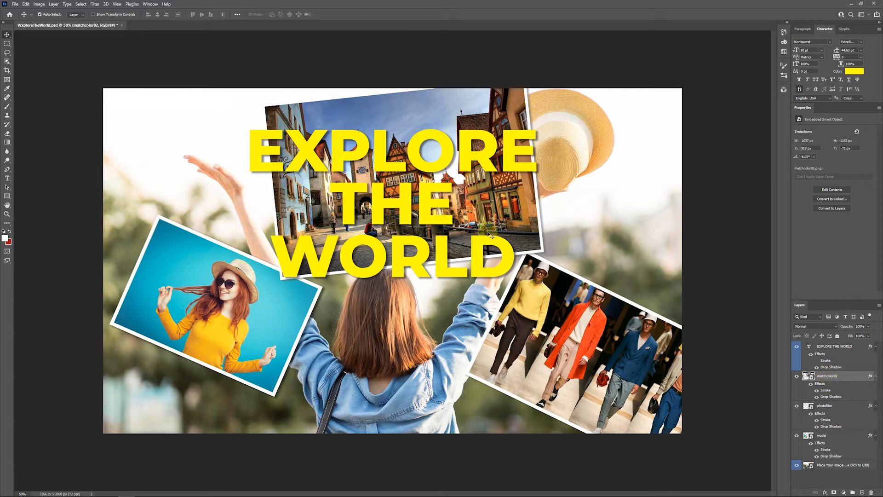
pyautogui.doubleClick(823, 389)
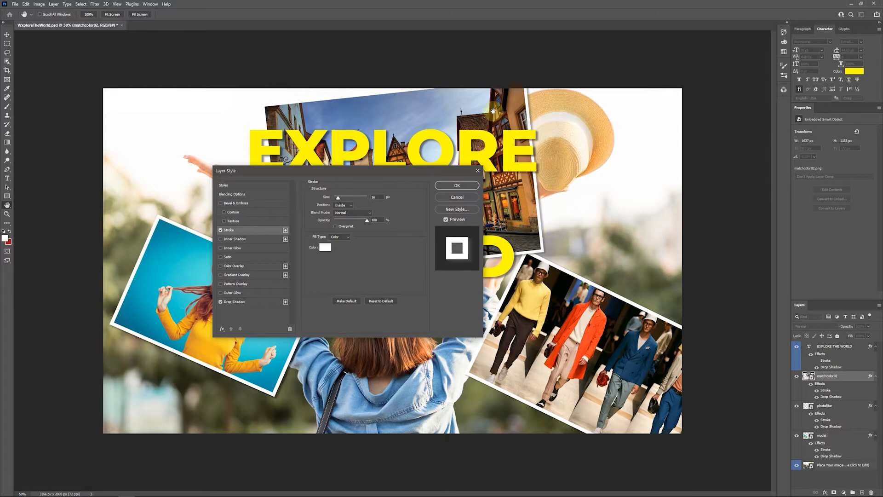
pyautogui.moveTo(386, 202); pyautogui.dragTo(361, 200)
pyautogui.write('20')
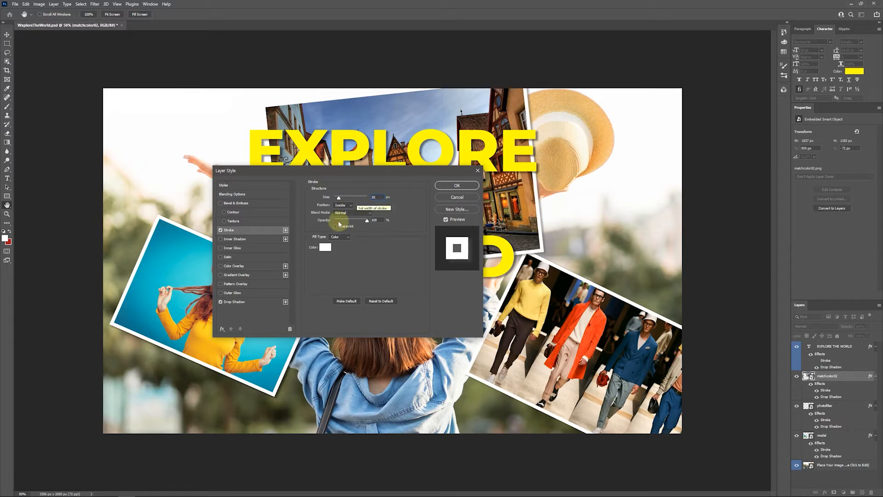
pyautogui.click(243, 303)
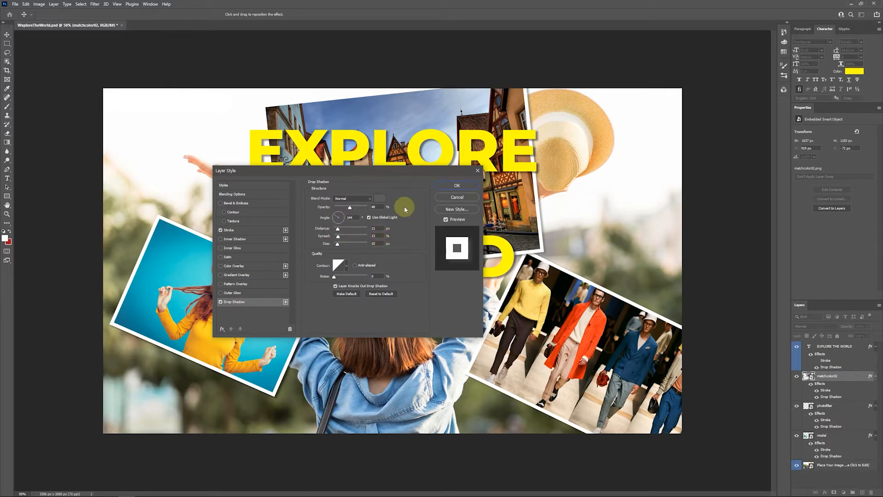
pyautogui.click(460, 187)
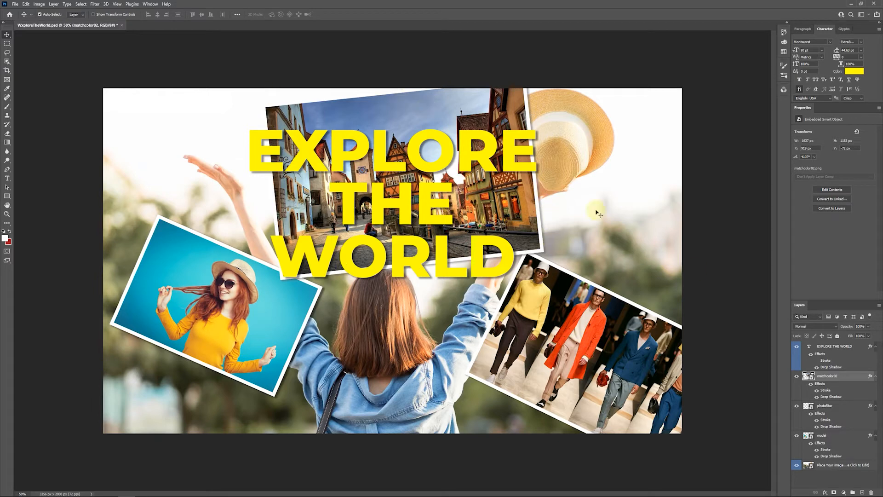
# Enable the Stroke effect on the EXPLORE THE WORLD text layer and review its Drop Shadow settings.
pyautogui.click(847, 349)
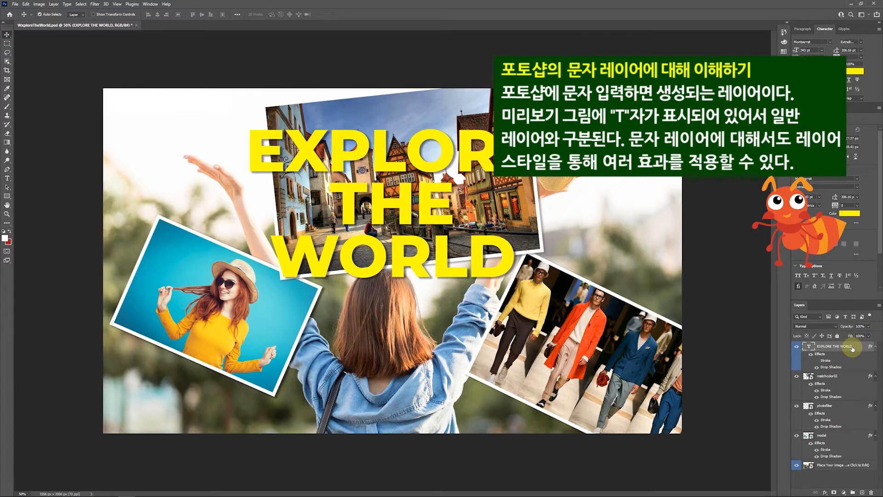
pyautogui.doubleClick(827, 361)
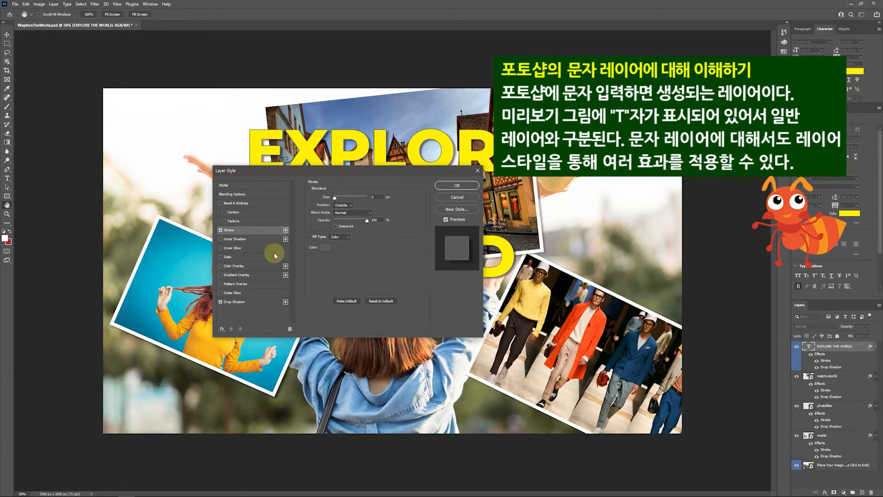
pyautogui.click(262, 303)
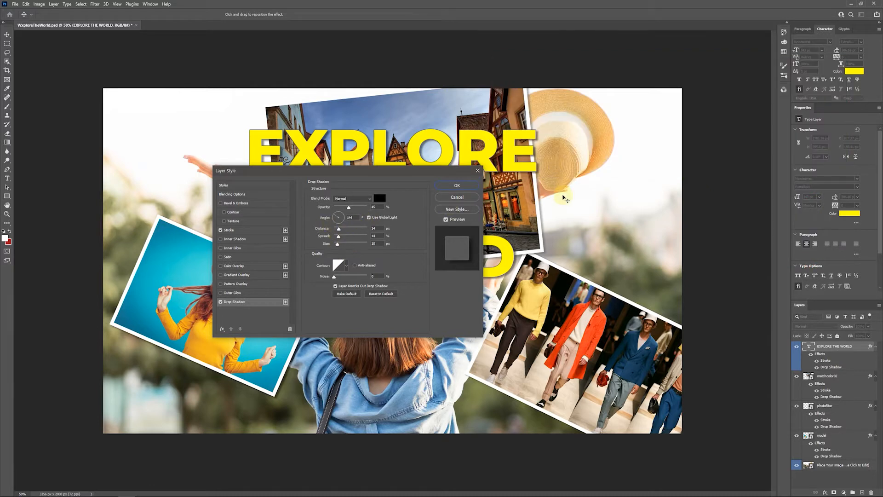
pyautogui.click(462, 186)
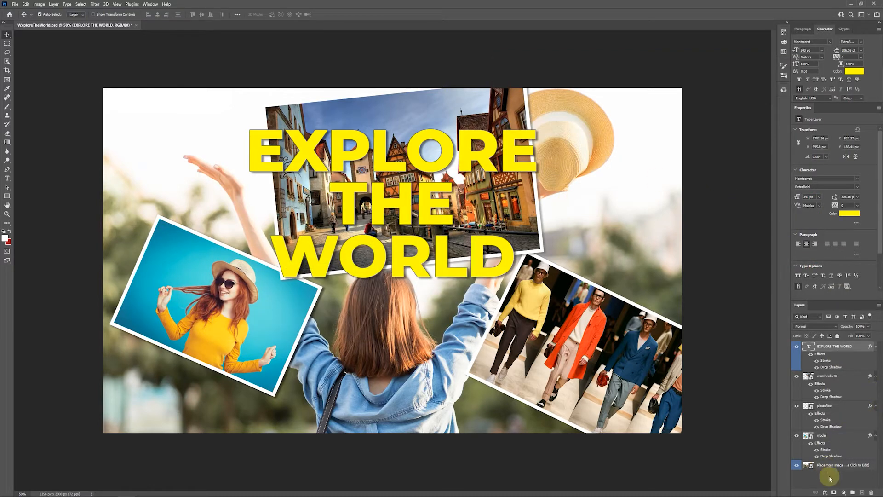
# Go through the model, photofilter, matchcolor02 and text layers, and save the Photoshop document.
pyautogui.click(828, 436)
pyautogui.click(828, 406)
pyautogui.click(827, 377)
pyautogui.click(839, 349)
pyautogui.click(15, 4)
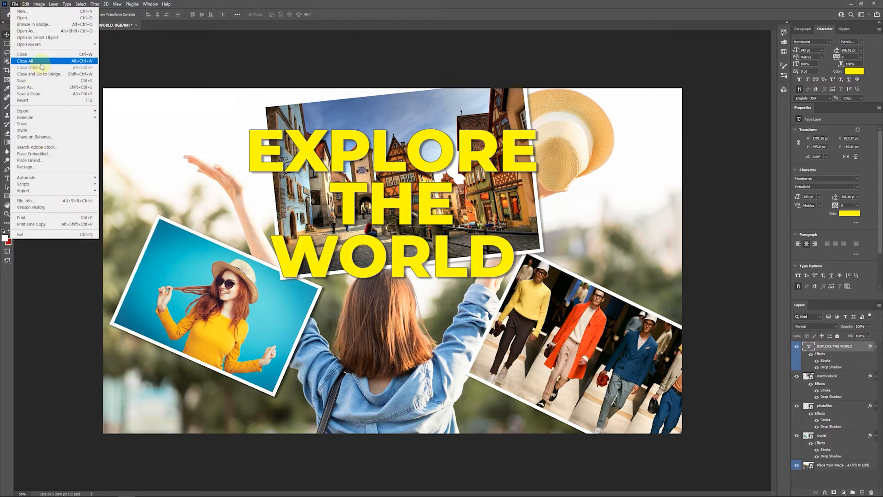
pyautogui.click(40, 81)
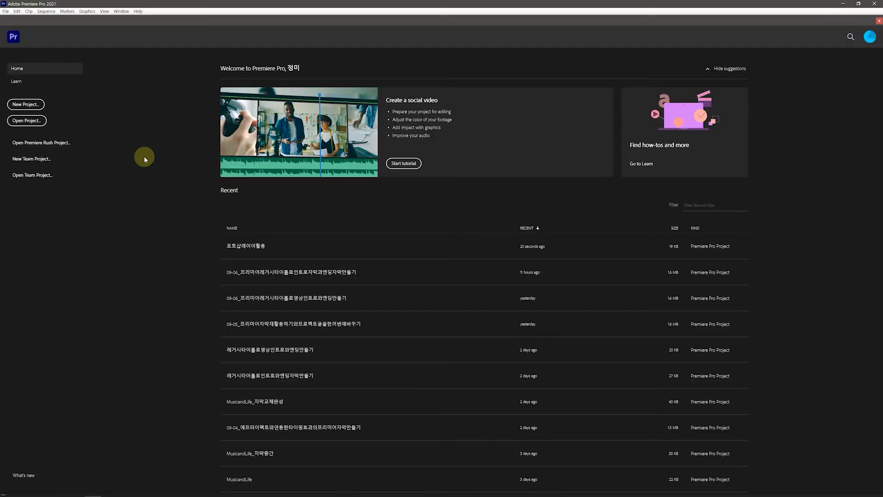
# Switch to Premiere Pro and create a new project named 포토샵레이를활용하여프리미어영상편집하기.
pyautogui.click(28, 104)
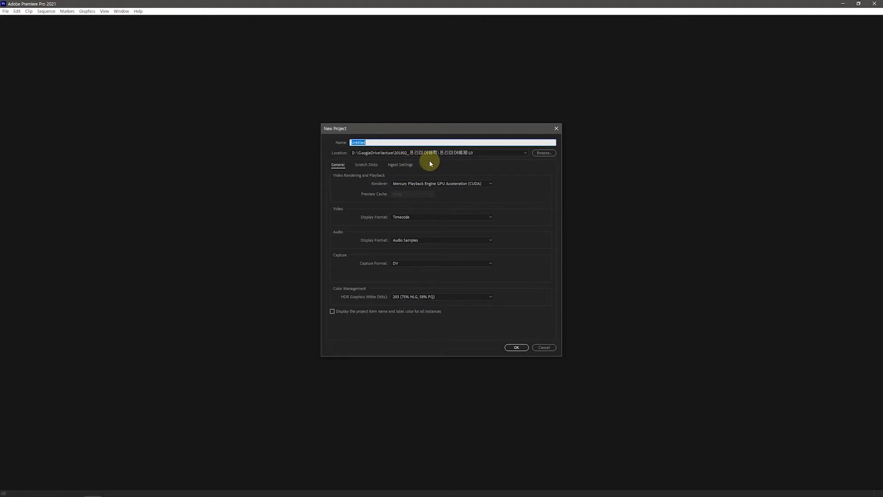
pyautogui.click(371, 143)
pyautogui.moveTo(372, 143); pyautogui.dragTo(334, 142)
pyautogui.write('포토샵레이를활용하여프리미어영상편집하기')
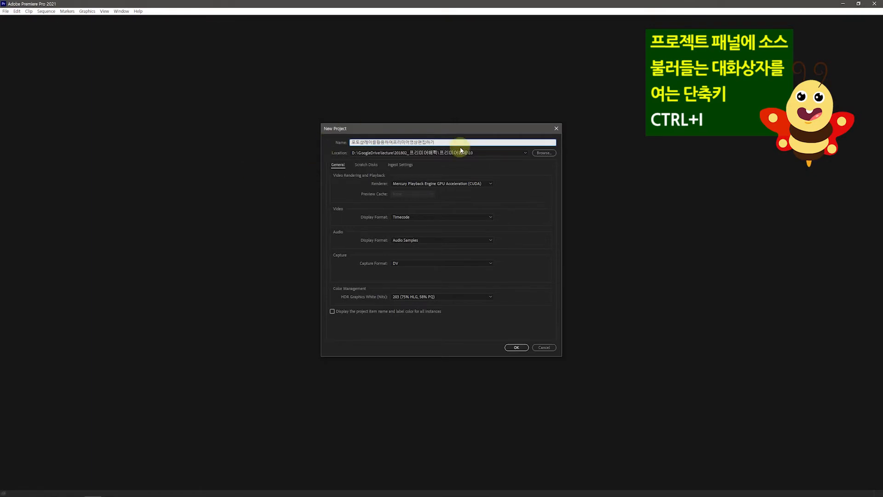
pyautogui.click(517, 347)
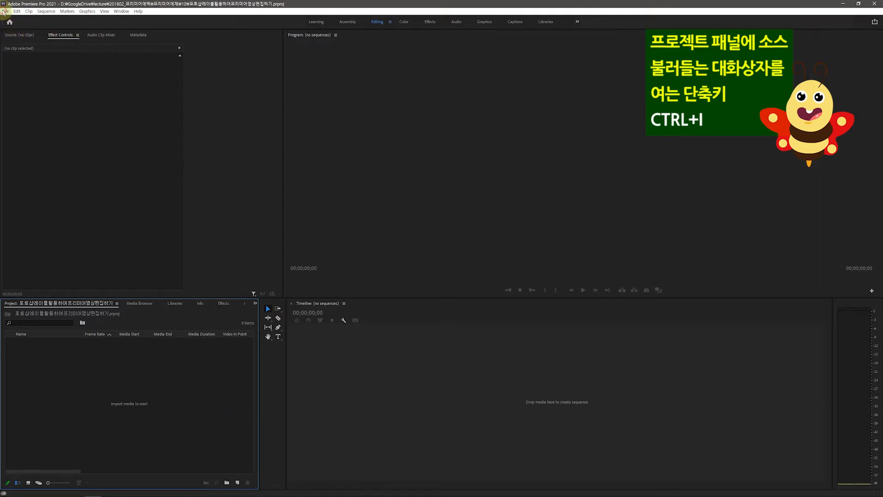
# Create a new sequence with the Custom editing mode and a timebase of 29.97 frames/second.
pyautogui.click(4, 12)
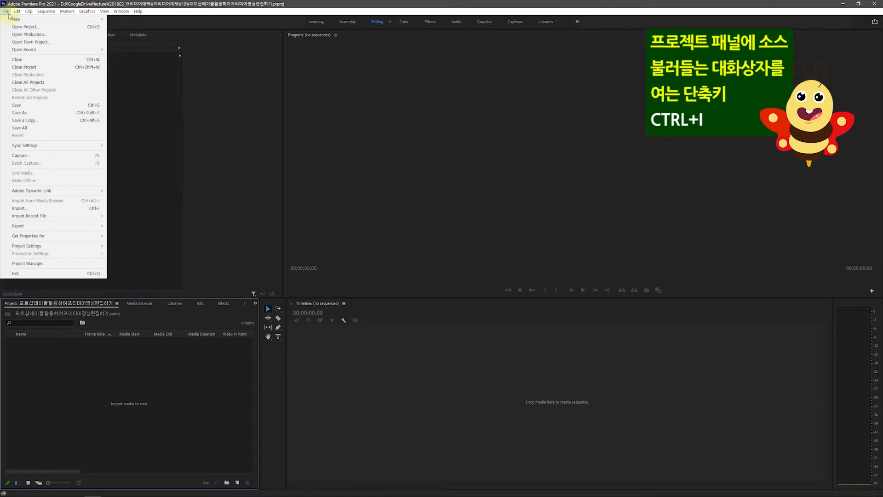
pyautogui.moveTo(42, 20)
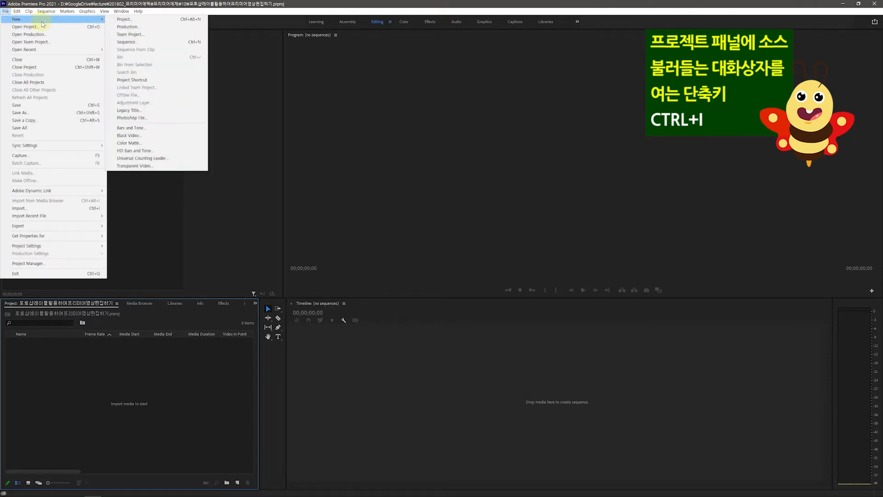
pyautogui.click(151, 42)
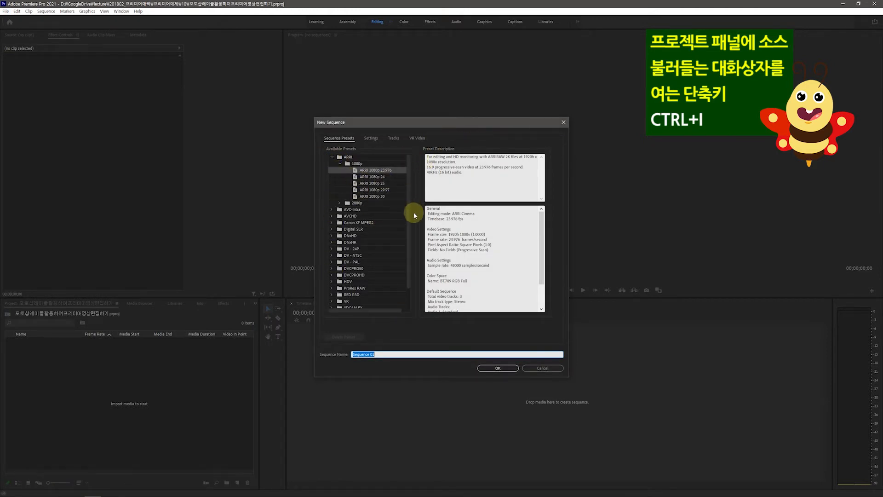
pyautogui.click(332, 156)
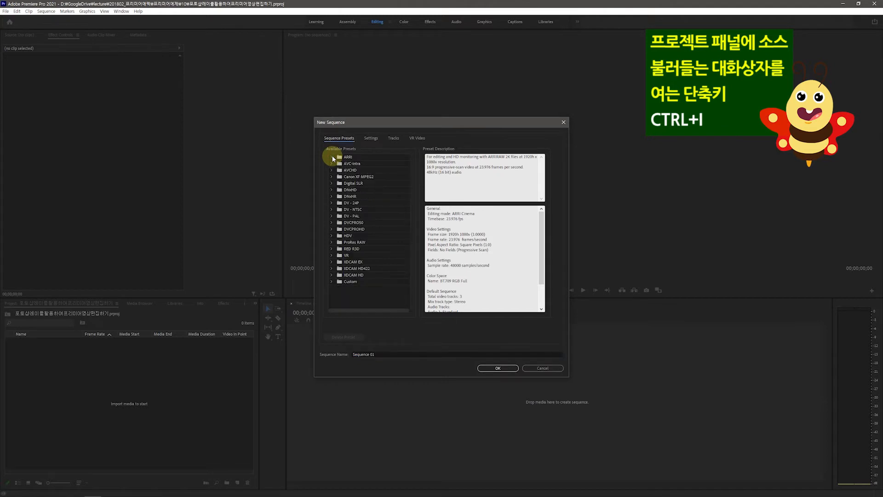
pyautogui.click(369, 139)
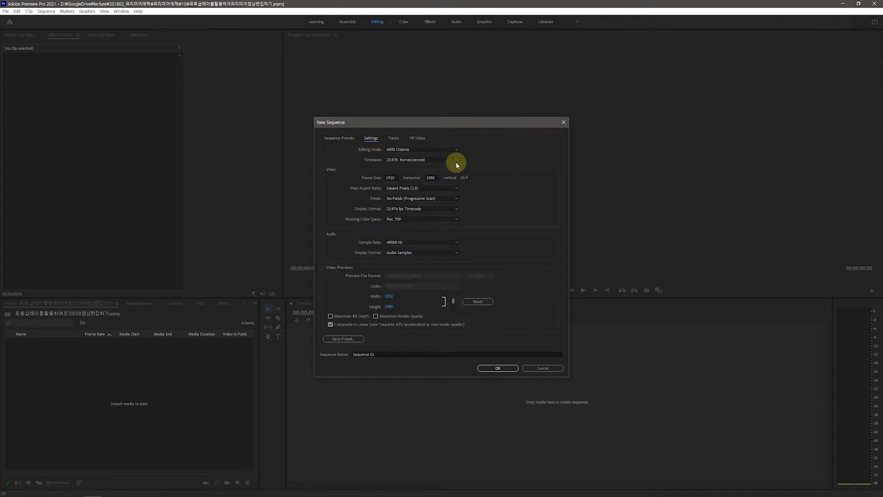
pyautogui.click(453, 148)
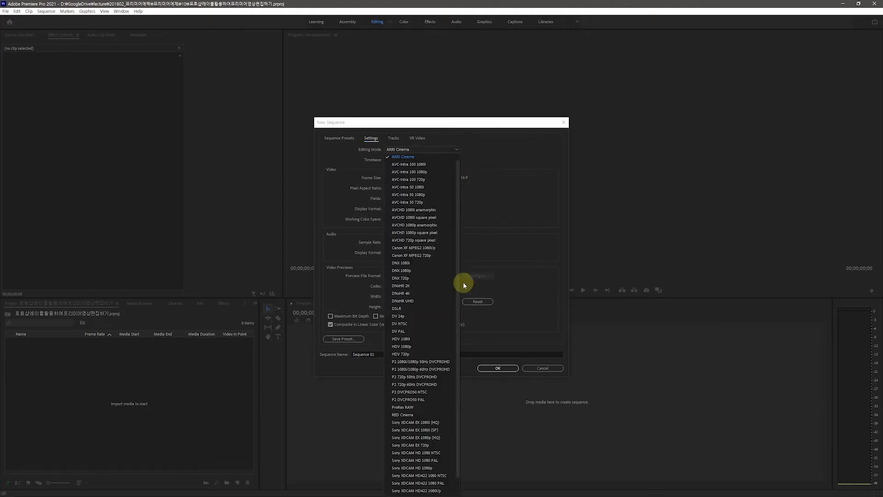
pyautogui.scroll(1, 455, 207)
pyautogui.click(404, 157)
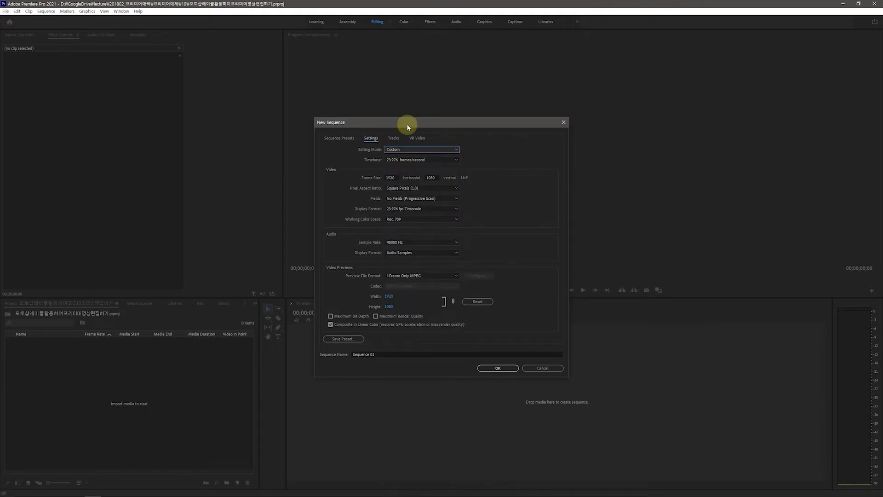
pyautogui.click(459, 162)
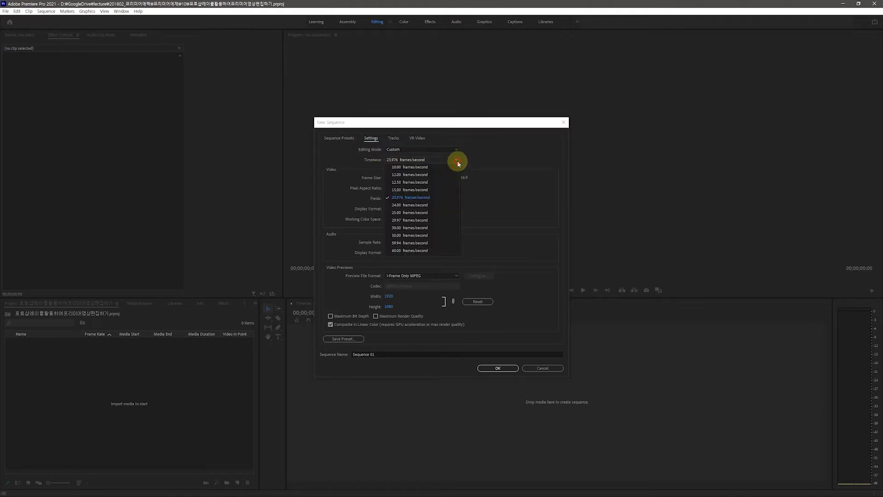
pyautogui.click(421, 220)
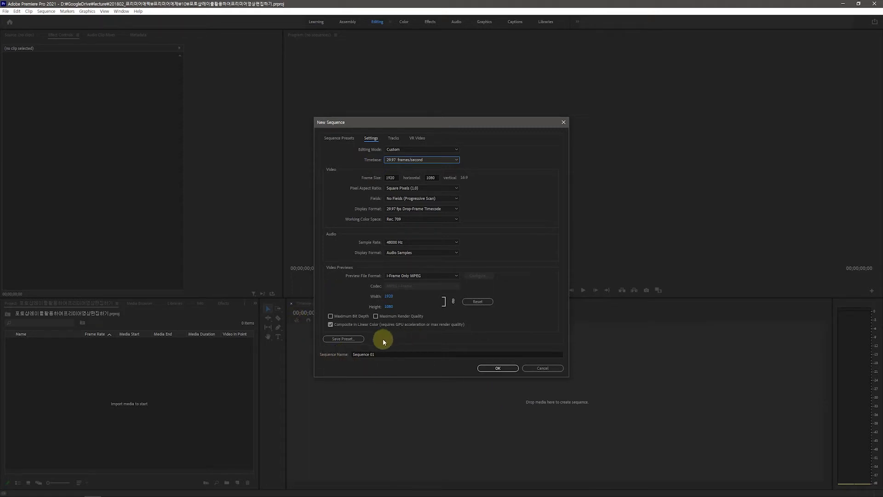
pyautogui.click(500, 368)
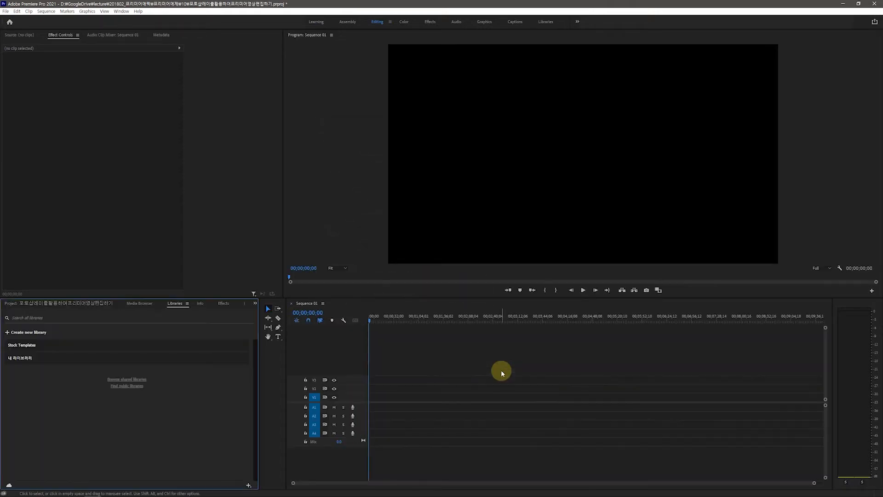
# Return to the project's media list and choose ExploreTheWorld.psd for import.
pyautogui.click(35, 303)
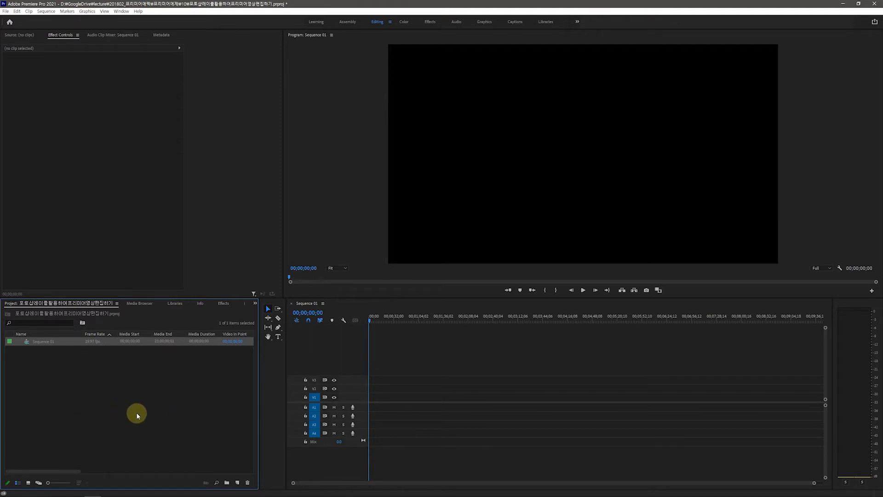
pyautogui.hotkey('alt', 'Tab')
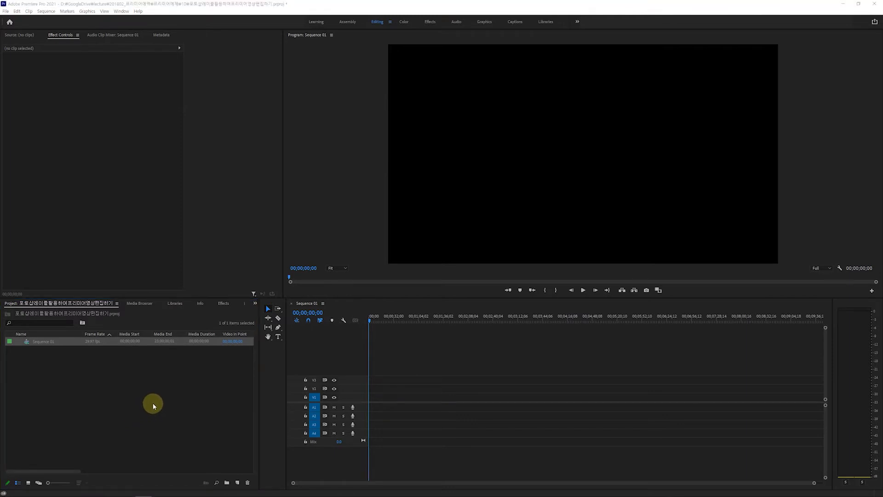
pyautogui.click(153, 404)
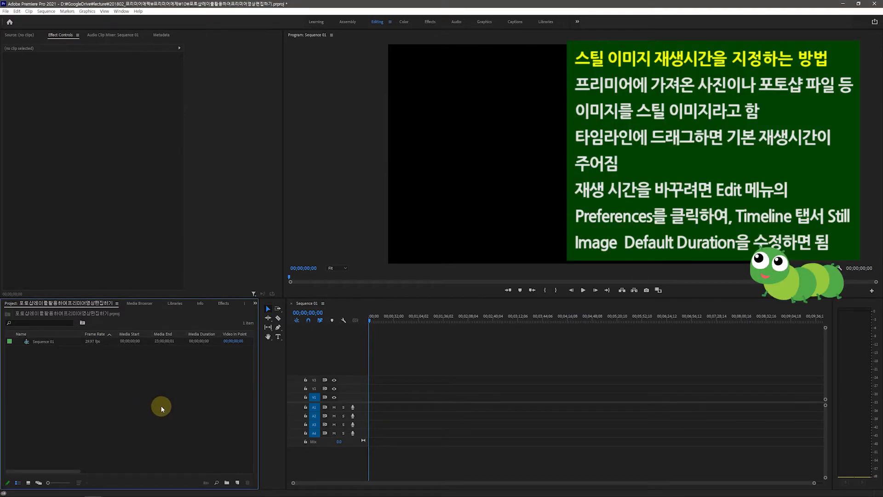
pyautogui.doubleClick(162, 408)
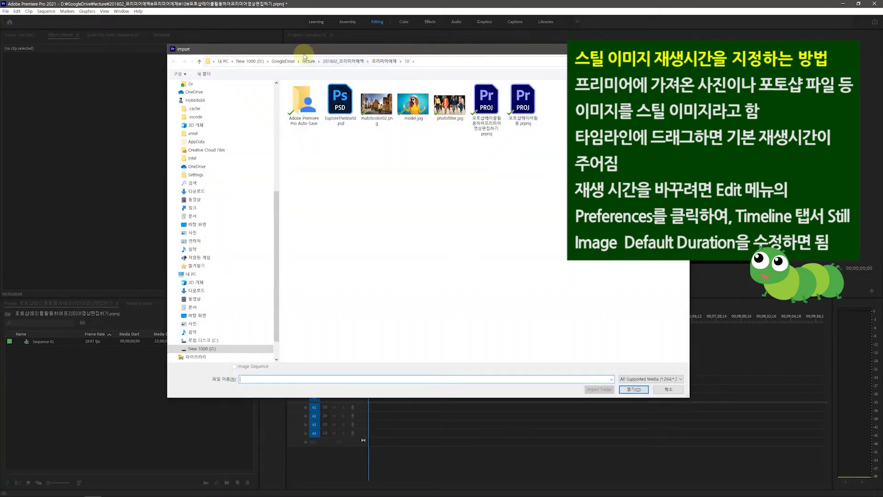
pyautogui.moveTo(304, 49); pyautogui.dragTo(290, 53)
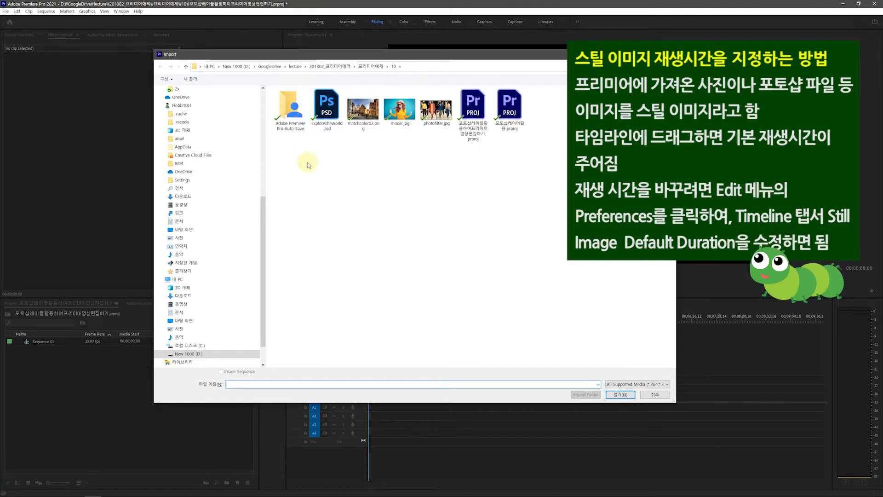
pyautogui.click(324, 104)
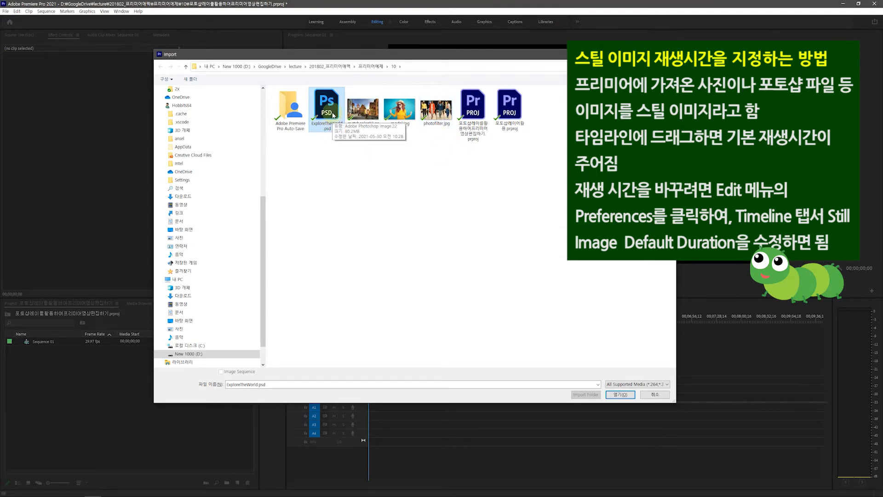
pyautogui.click(617, 395)
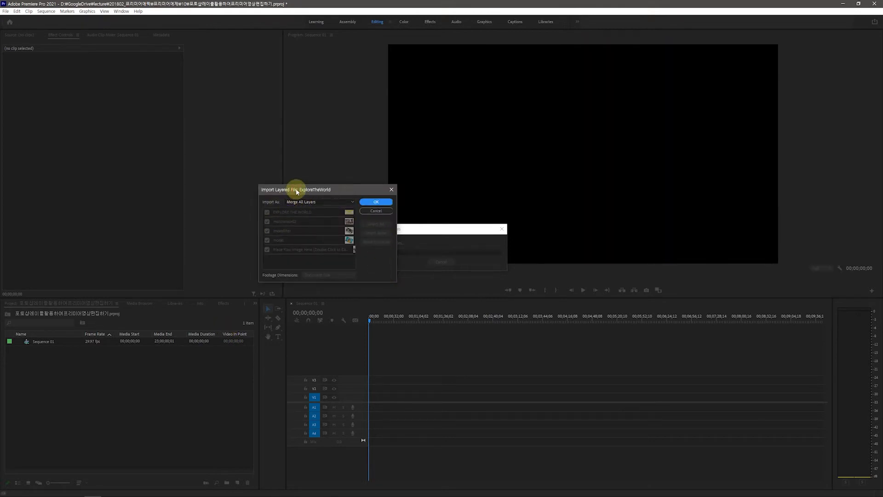
# Import the layered Photoshop file as Individual Layers with all its layers included.
pyautogui.moveTo(296, 192); pyautogui.dragTo(300, 191)
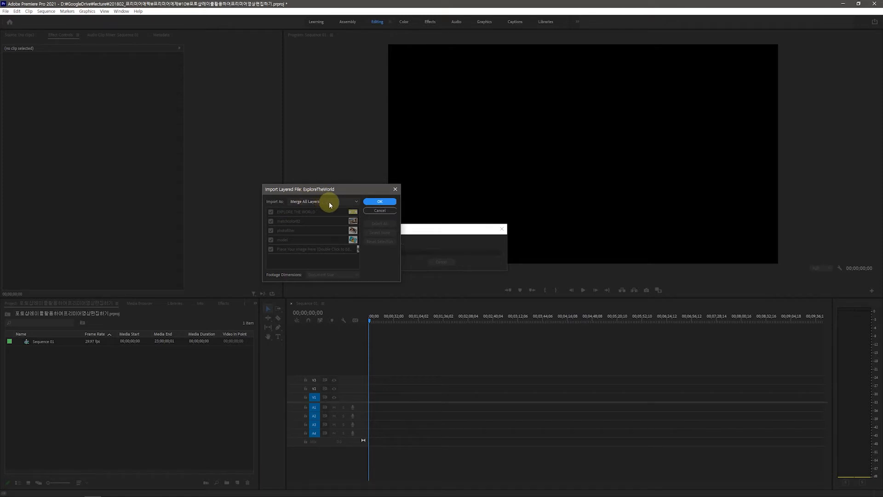
pyautogui.click(356, 203)
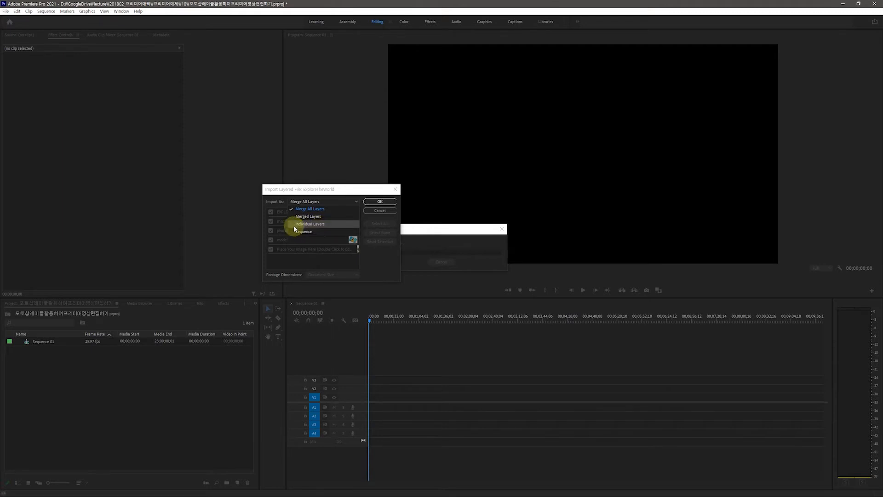
pyautogui.click(323, 225)
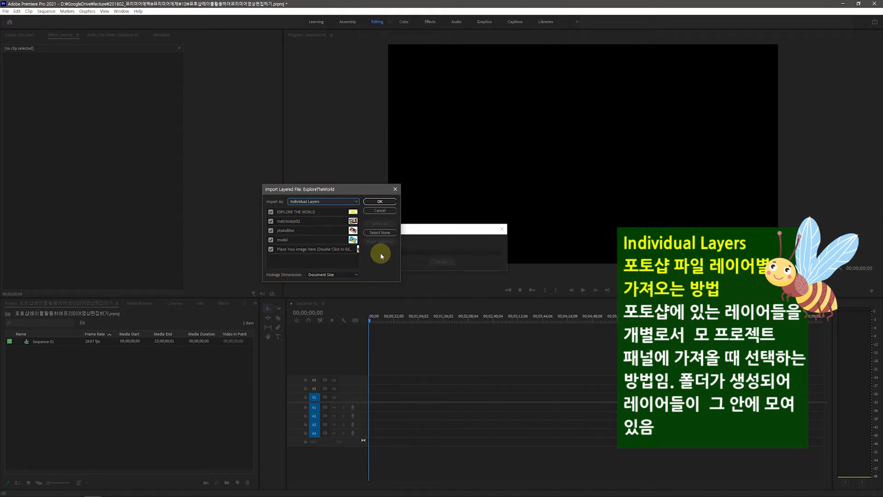
pyautogui.click(380, 201)
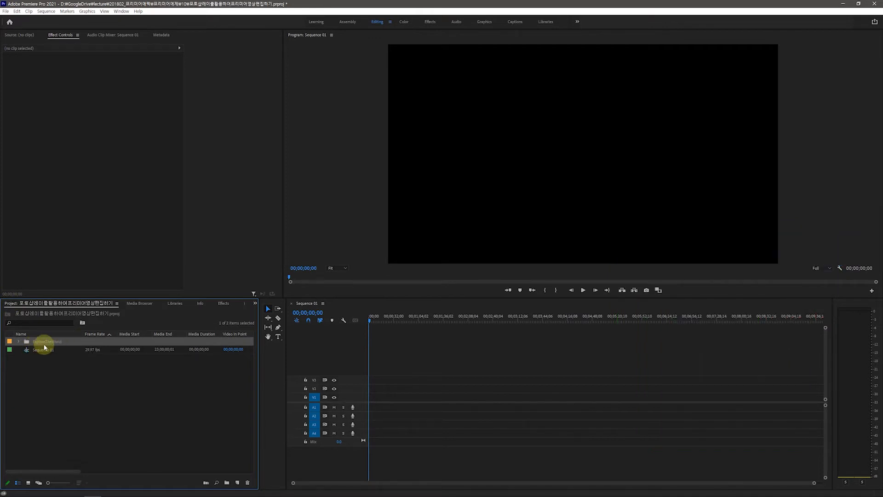
# Look through the layers in the ExploreTheWorld bin as a list and as enlarged thumbnails, and return to the list view.
pyautogui.click(20, 342)
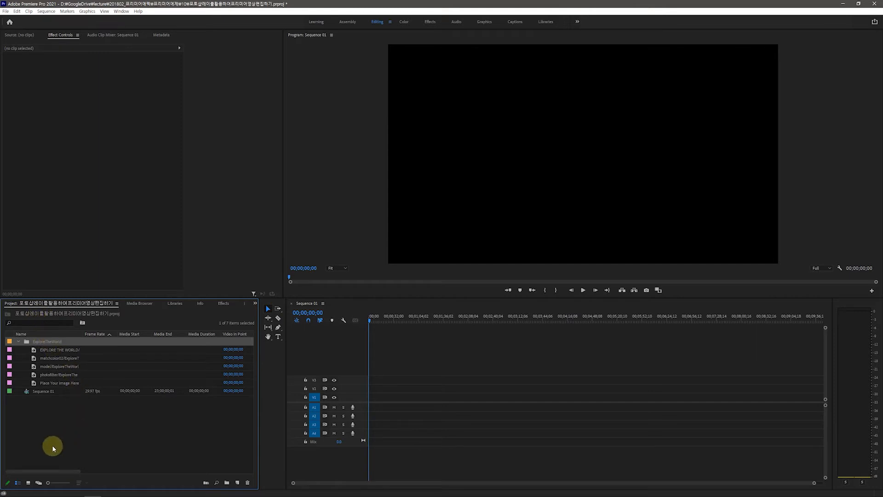
pyautogui.click(29, 483)
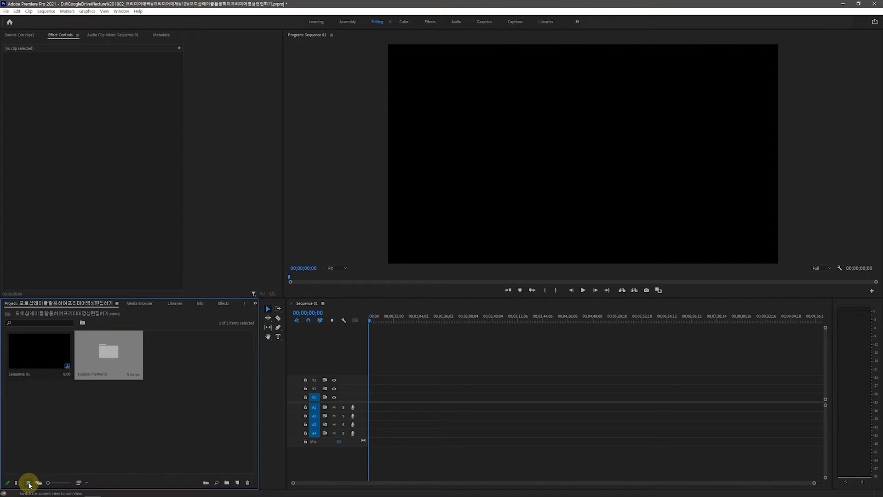
pyautogui.doubleClick(105, 351)
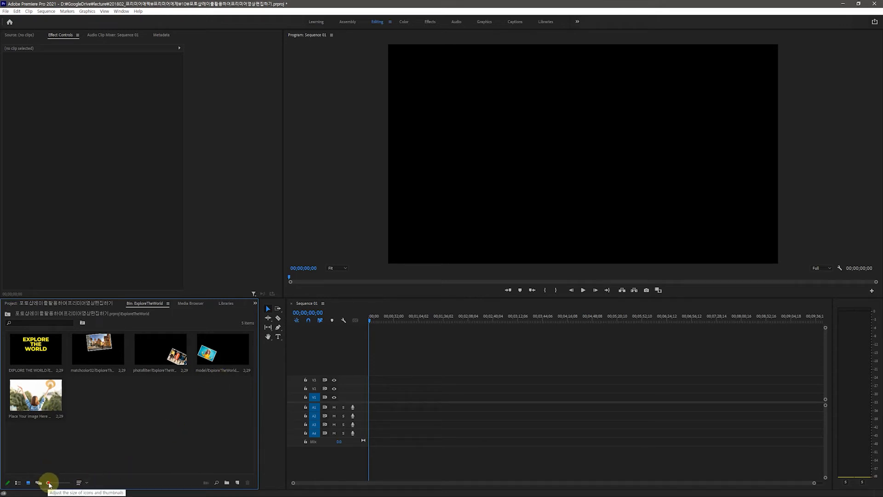
pyautogui.moveTo(49, 484); pyautogui.dragTo(56, 484)
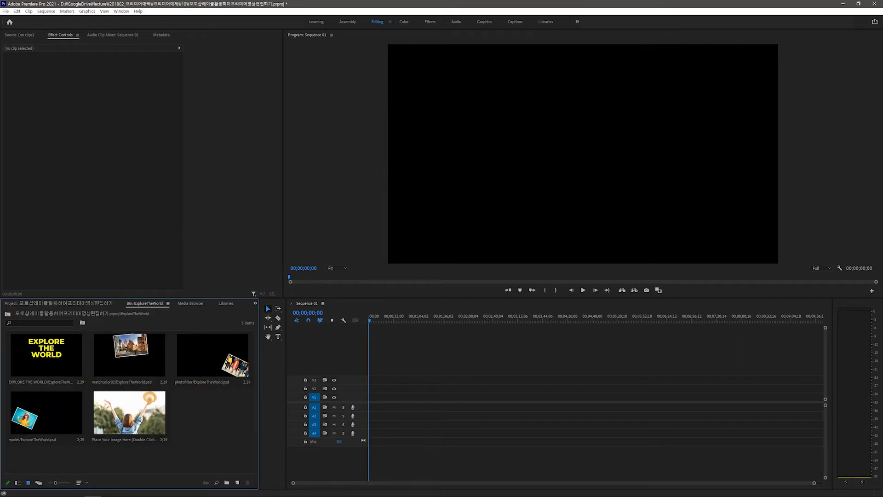
pyautogui.click(17, 483)
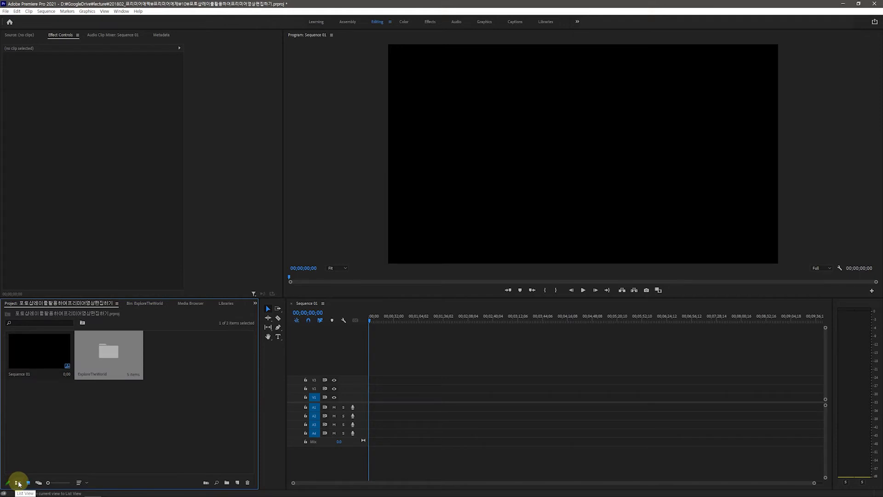
pyautogui.click(19, 483)
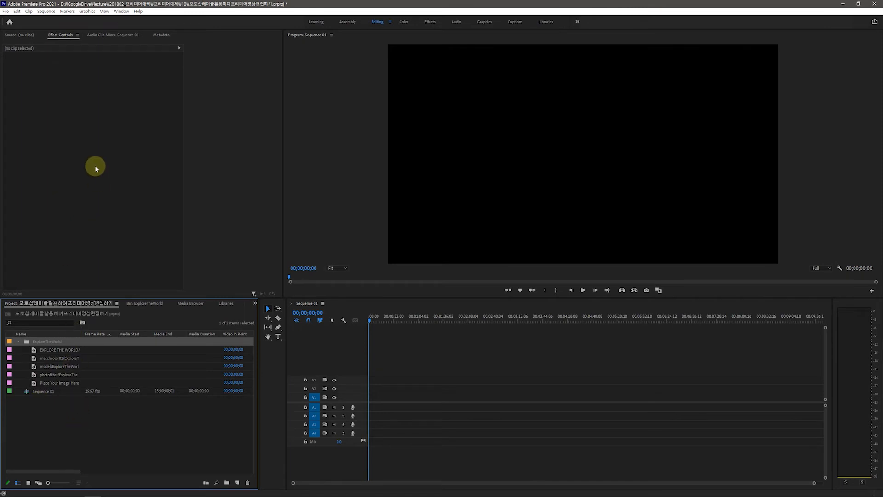
# Preview the background, photofilter, model, matchcolor02 and EXPLORE THE WORLD layers one by one in the Source Monitor.
pyautogui.doubleClick(44, 384)
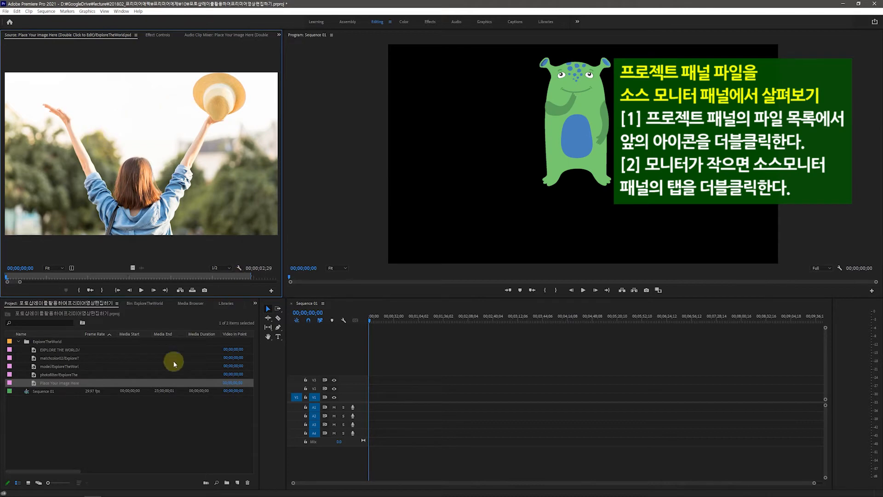
pyautogui.doubleClick(35, 375)
pyautogui.doubleClick(33, 366)
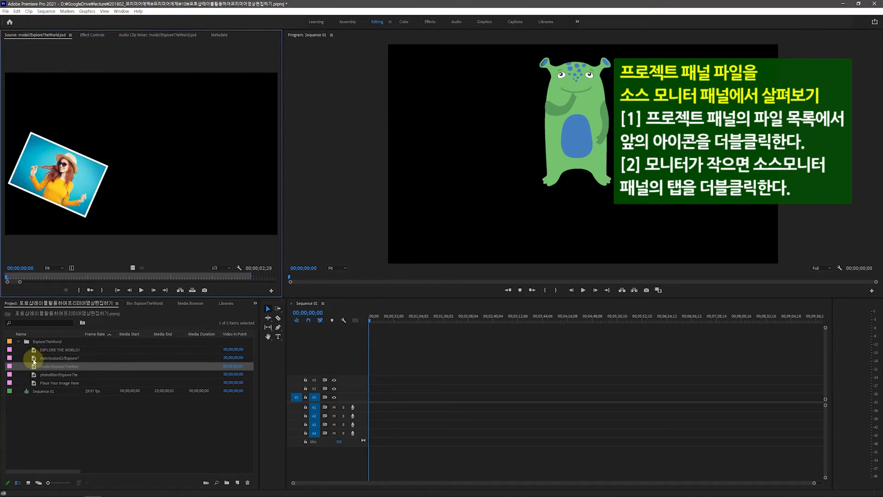
pyautogui.doubleClick(34, 358)
pyautogui.doubleClick(34, 350)
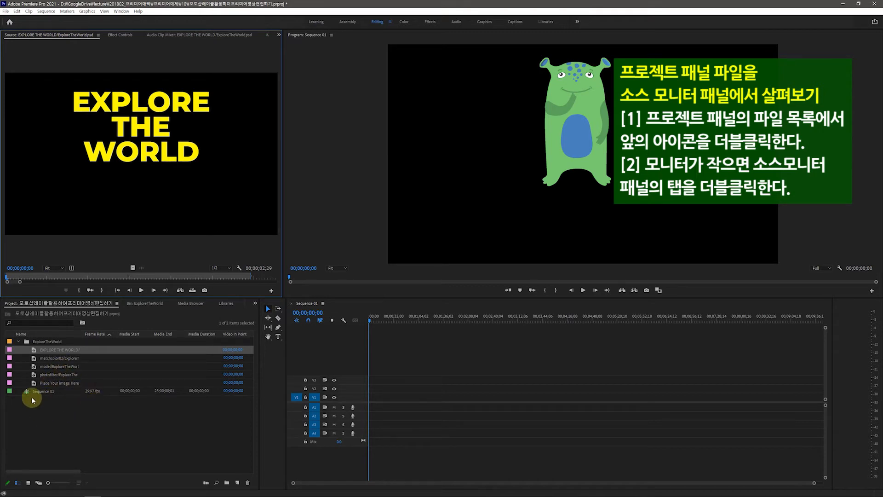
# Preview the Place Your Image Here background layer and place it on video track V1 at the start of Sequence 01.
pyautogui.click(33, 383)
pyautogui.doubleClick(33, 385)
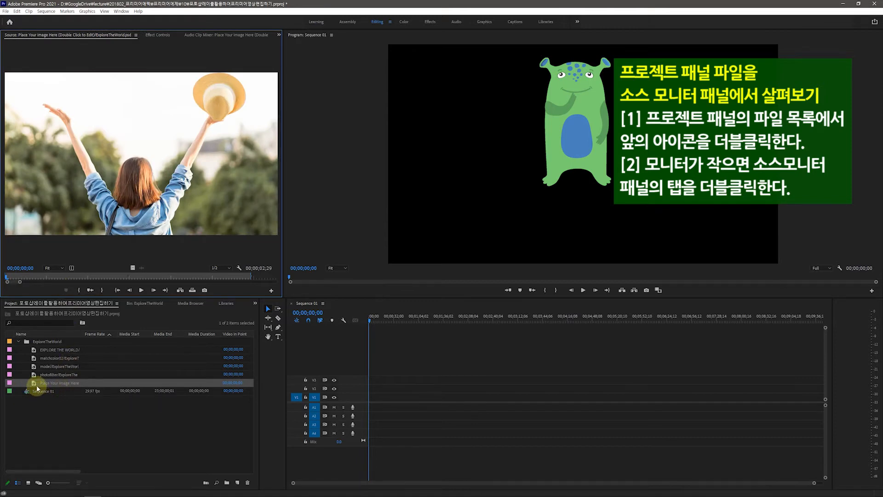
pyautogui.moveTo(34, 384); pyautogui.dragTo(369, 398)
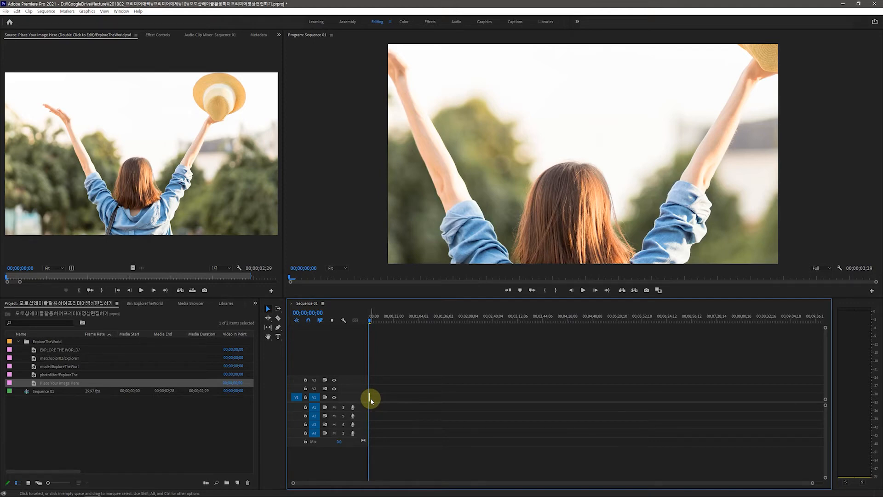
# Check the still image default duration in the Timeline preferences.
pyautogui.click(16, 11)
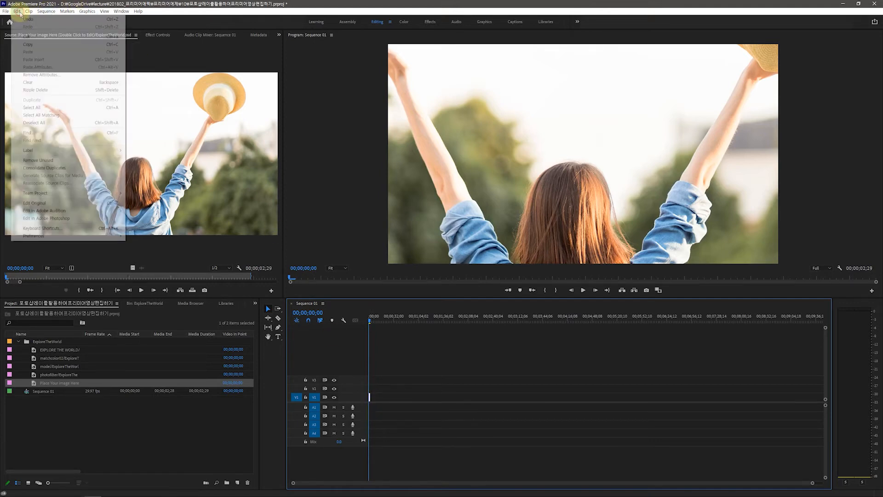
pyautogui.moveTo(82, 238)
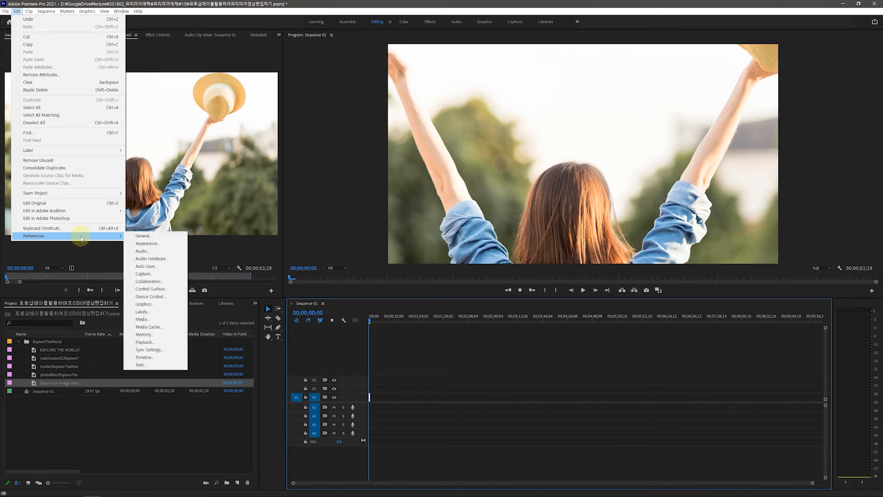
pyautogui.click(161, 358)
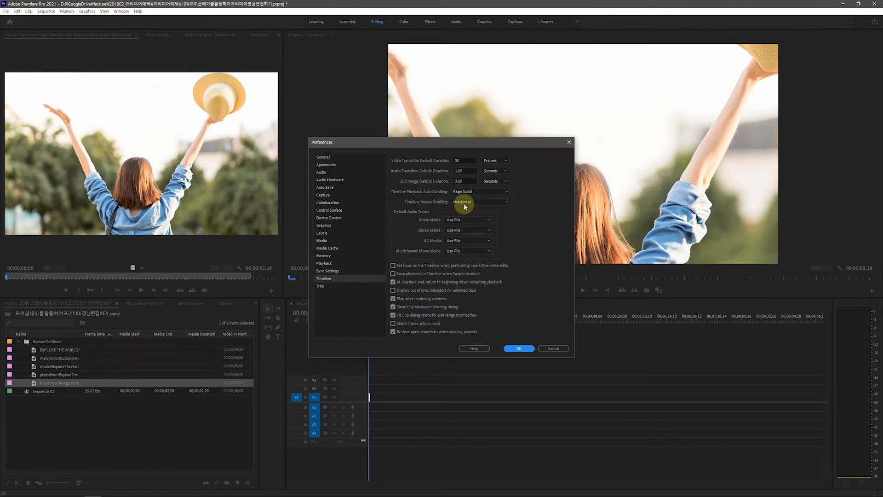
pyautogui.click(526, 349)
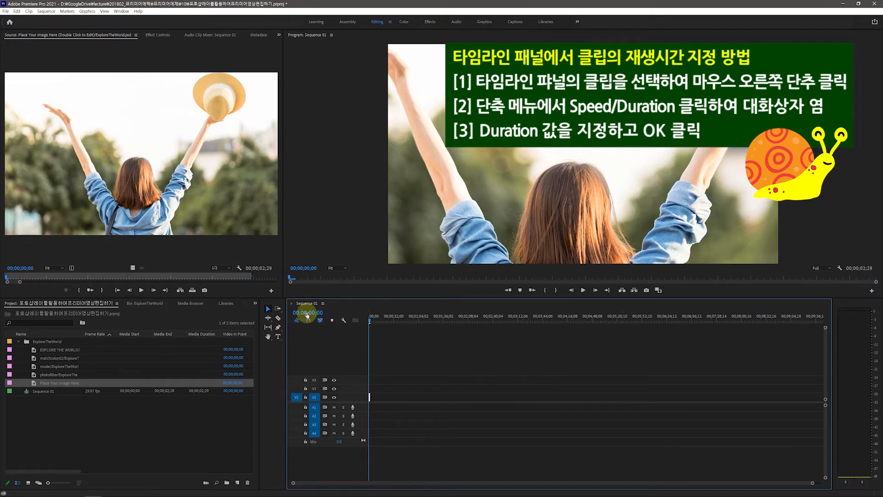
# Set the duration of the background clip on track V1 to 20 seconds.
pyautogui.rightClick(370, 398)
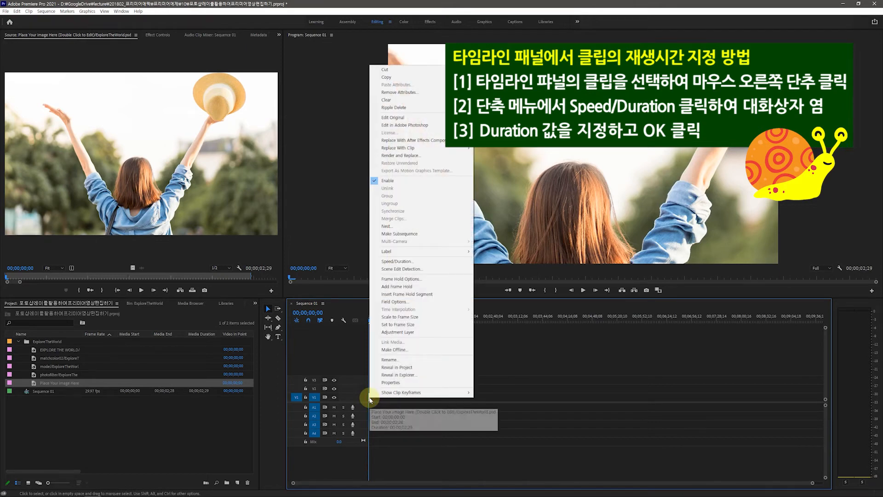
pyautogui.click(408, 265)
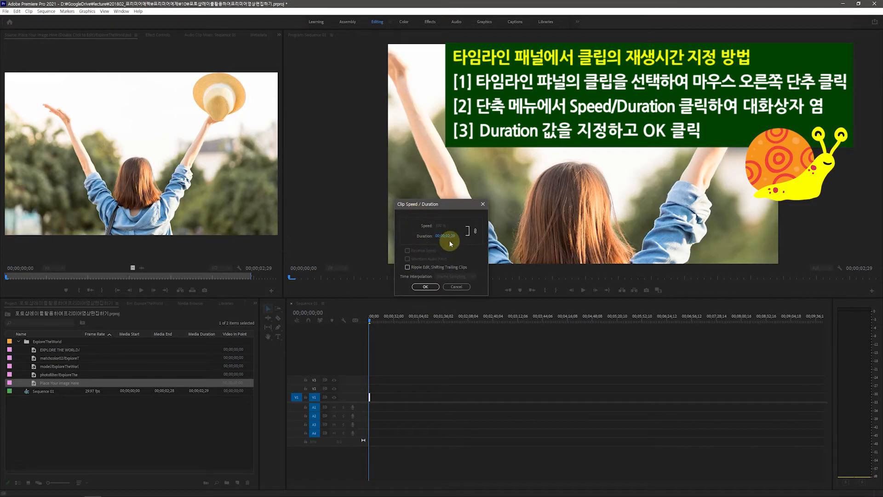
pyautogui.click(445, 237)
pyautogui.doubleClick(448, 236)
pyautogui.write('2')
pyautogui.click(425, 287)
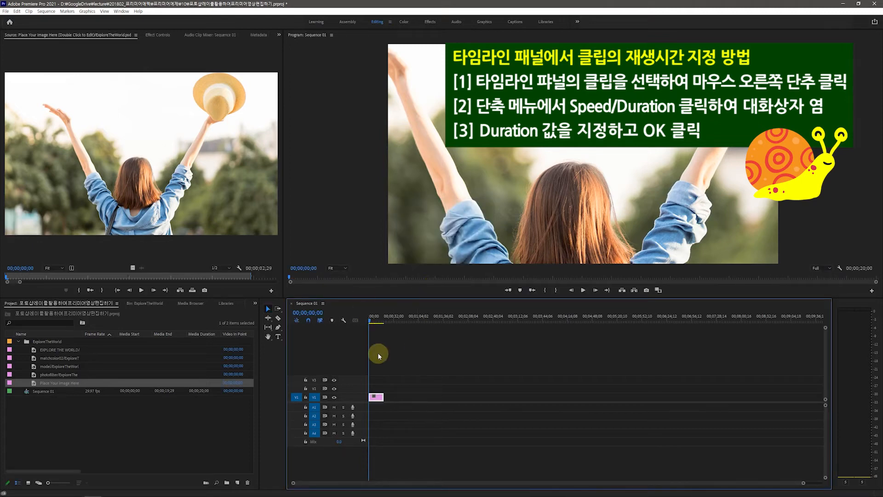
pyautogui.moveTo(804, 483); pyautogui.dragTo(587, 491)
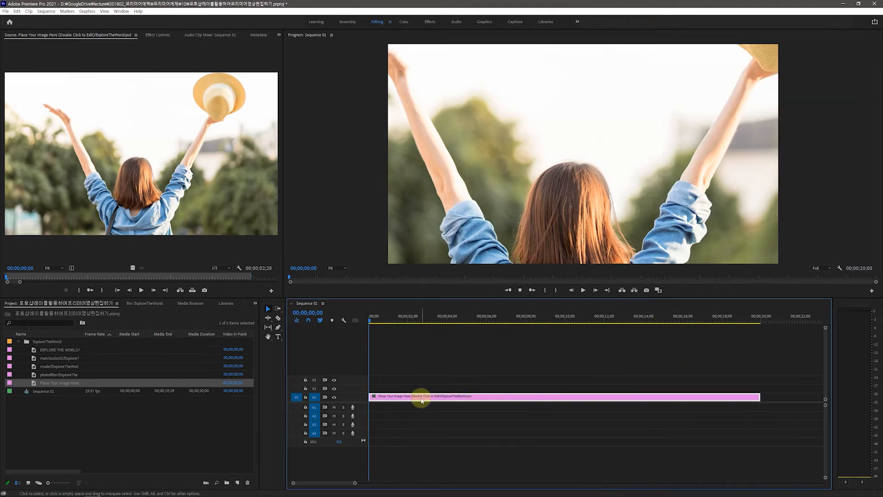
# Place the photofilter layer on track V2 from about 2 seconds and extend it to about 14 seconds.
pyautogui.doubleClick(35, 376)
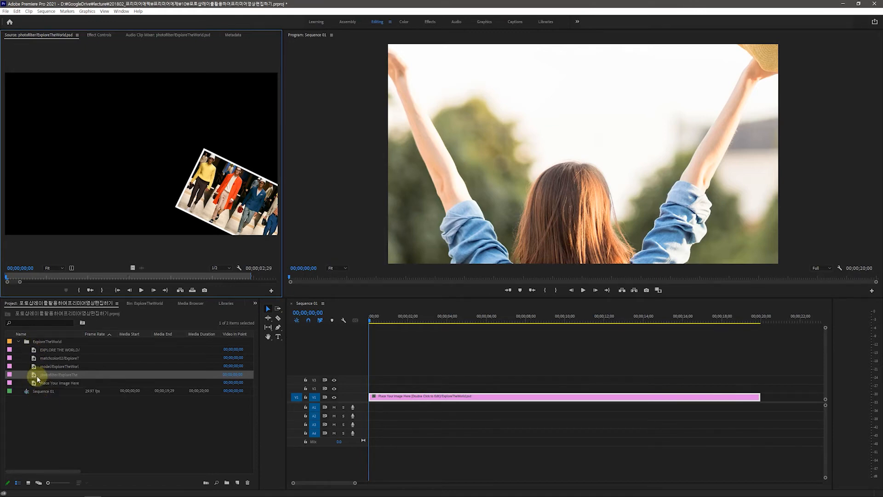
pyautogui.moveTo(36, 375); pyautogui.dragTo(411, 390)
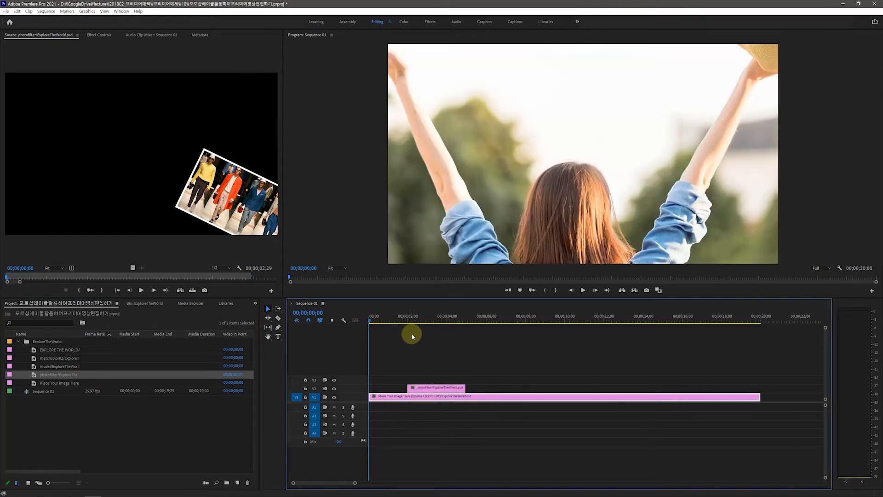
pyautogui.moveTo(373, 320); pyautogui.dragTo(414, 326)
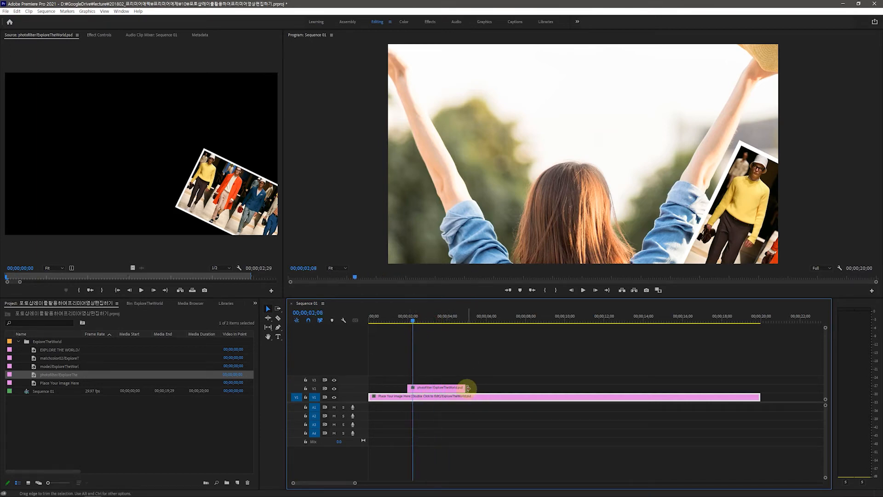
pyautogui.moveTo(465, 387); pyautogui.dragTo(640, 391)
# Place the model layer on track V3 starting at 00;00;04;14 and extend it to about 16 seconds.
pyautogui.moveTo(414, 321); pyautogui.dragTo(457, 338)
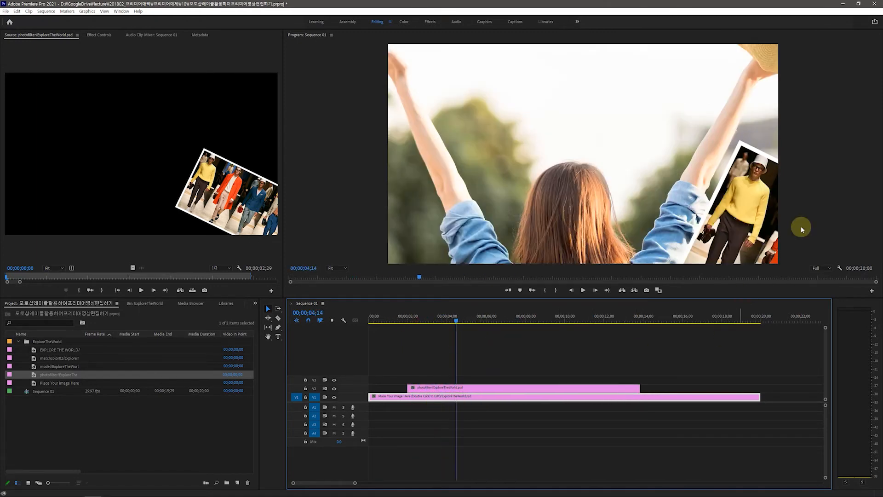
pyautogui.click(37, 367)
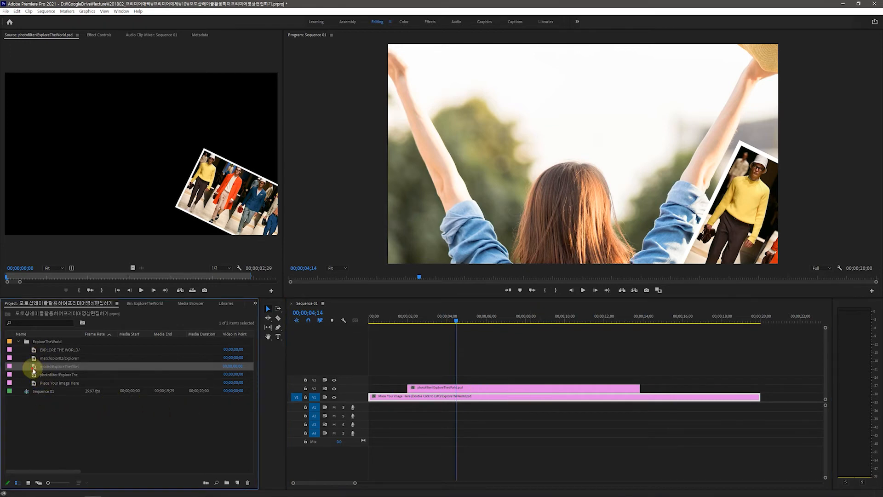
pyautogui.moveTo(68, 373); pyautogui.dragTo(460, 381)
pyautogui.moveTo(515, 380); pyautogui.dragTo(687, 381)
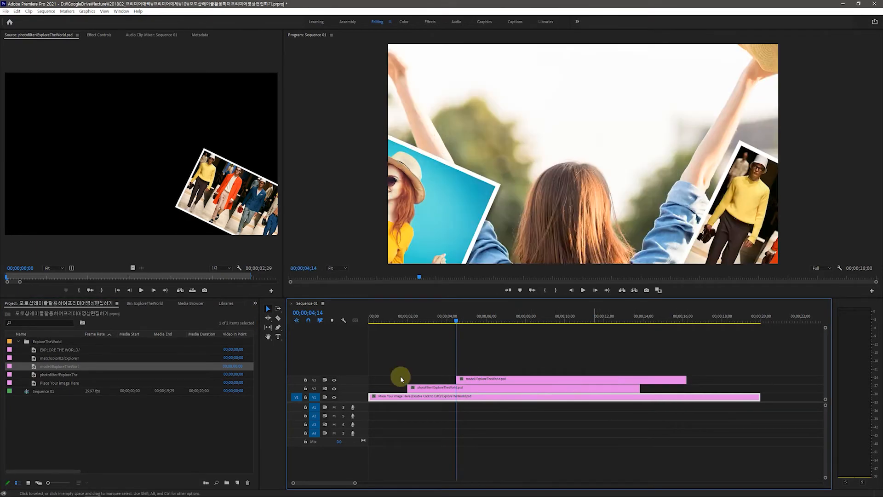
# Place matchcolor02 on a new track V4 from about 7 to 17.5 seconds and EXPLORE THE WORLD on V5 from about 9 seconds to the sequence end.
pyautogui.moveTo(39, 358); pyautogui.dragTo(713, 370)
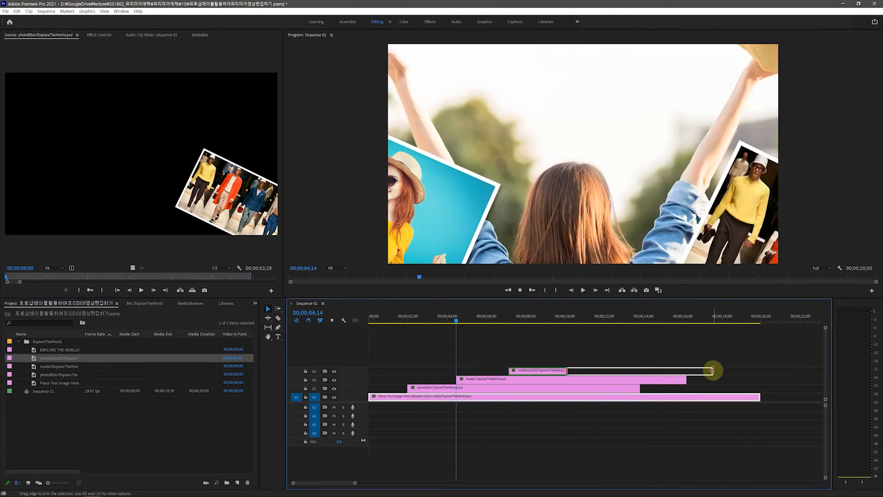
pyautogui.click(29, 351)
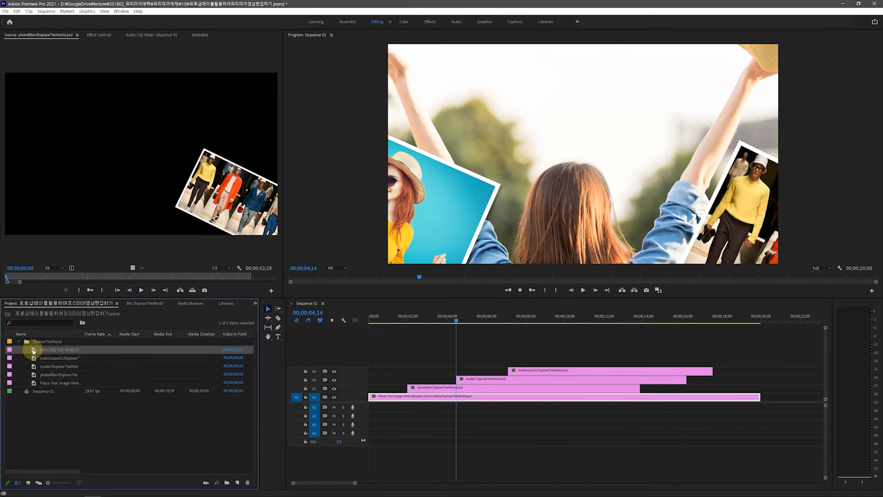
pyautogui.moveTo(33, 352); pyautogui.dragTo(548, 360)
pyautogui.moveTo(605, 362); pyautogui.dragTo(761, 368)
pyautogui.moveTo(456, 321); pyautogui.dragTo(608, 336)
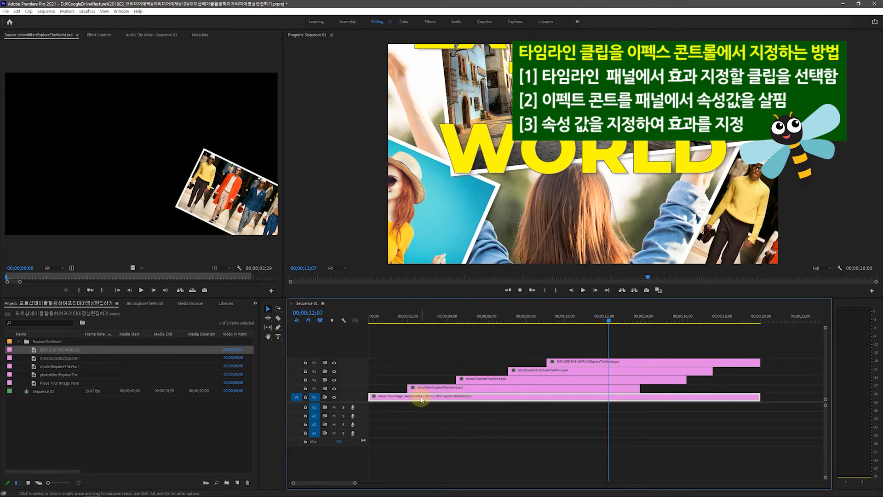
# Set the Scale of the V1 background clip to 58 in its effect settings and check the framing.
pyautogui.moveTo(609, 319); pyautogui.dragTo(388, 335)
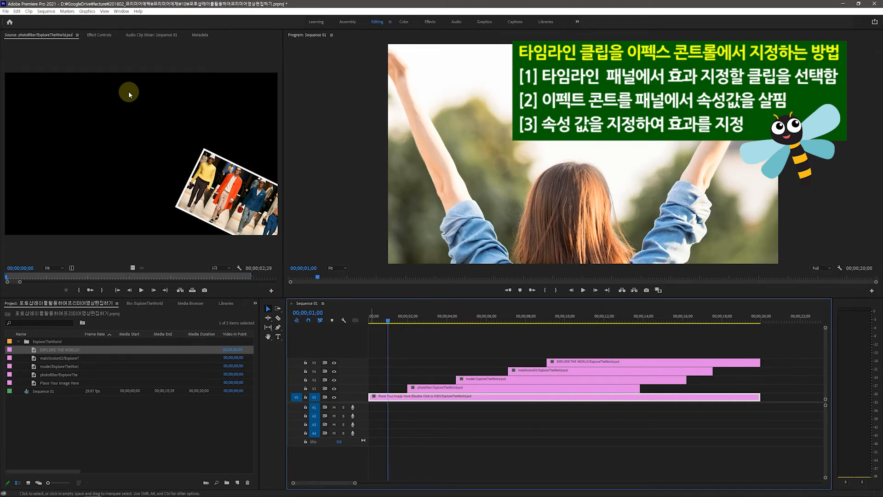
pyautogui.click(96, 36)
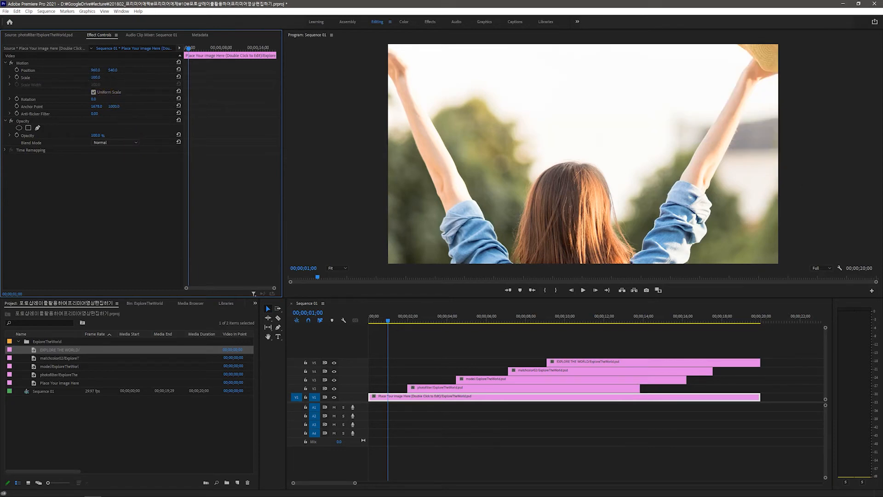
pyautogui.moveTo(96, 78); pyautogui.dragTo(75, 77)
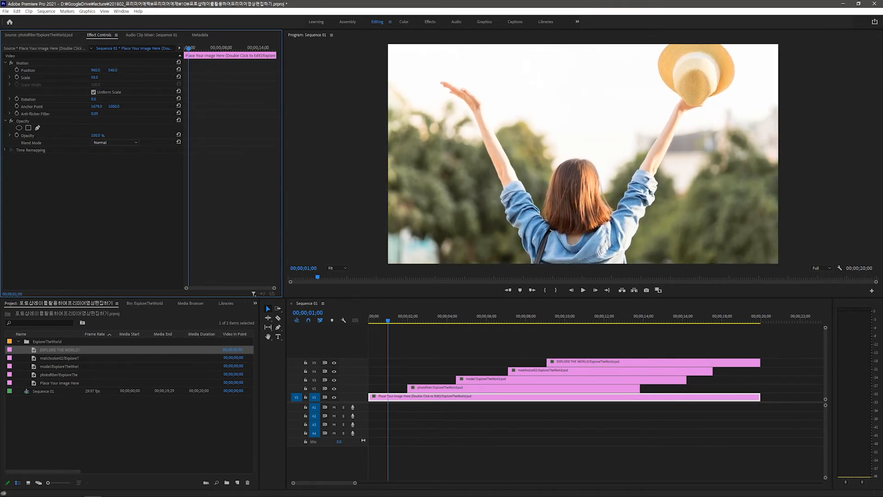
pyautogui.click(98, 79)
pyautogui.click(388, 322)
pyautogui.moveTo(388, 322); pyautogui.dragTo(414, 326)
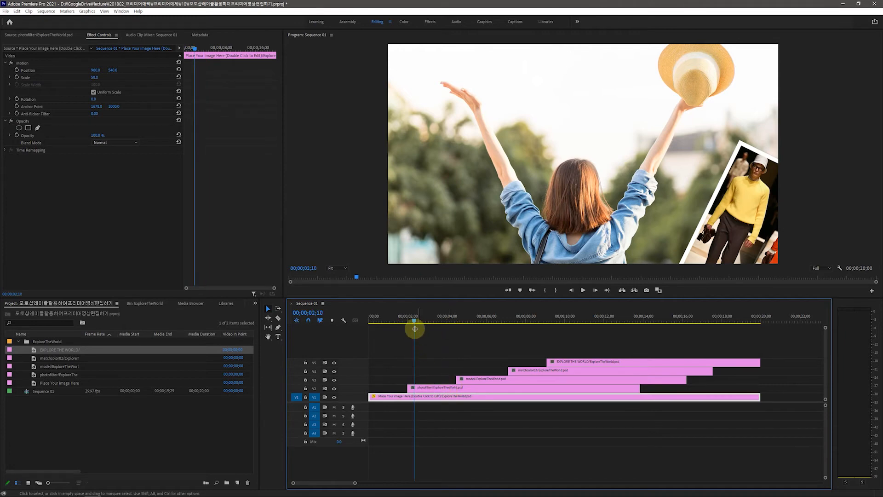
# Animate the background clip's Scale with a keyframe at the sequence start and a value of 70 on the last frame.
pyautogui.moveTo(414, 320); pyautogui.dragTo(354, 325)
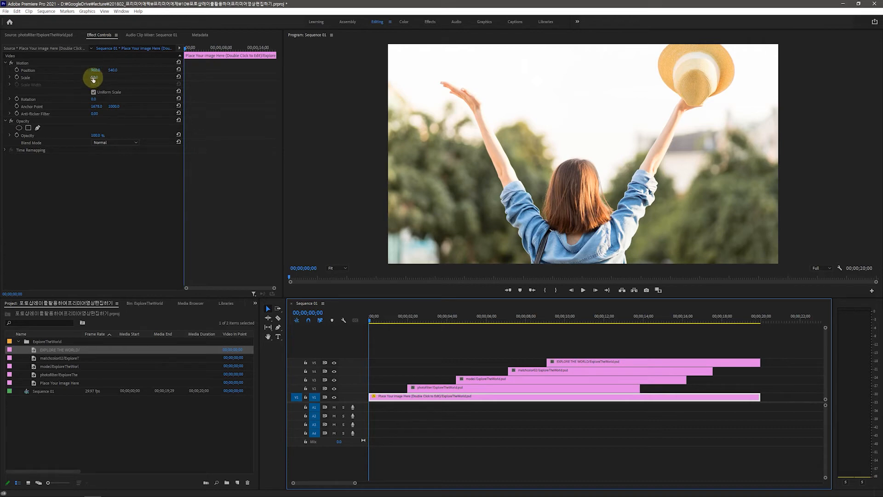
pyautogui.click(17, 78)
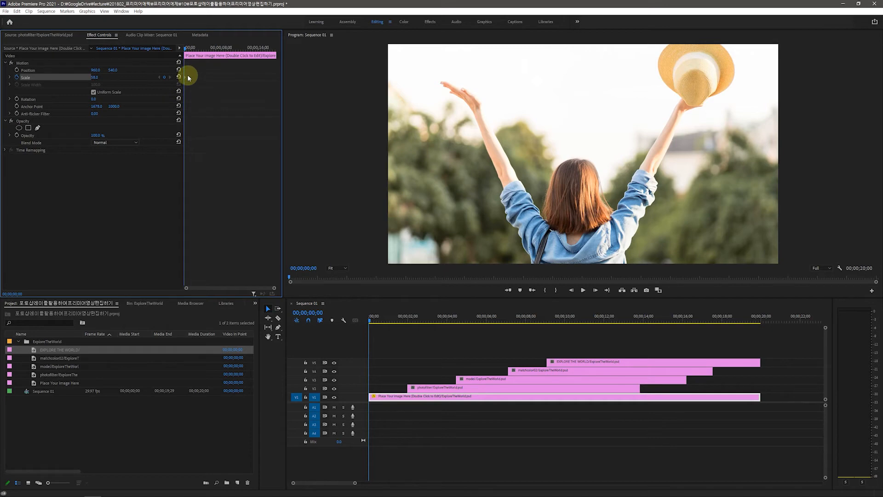
pyautogui.click(219, 222)
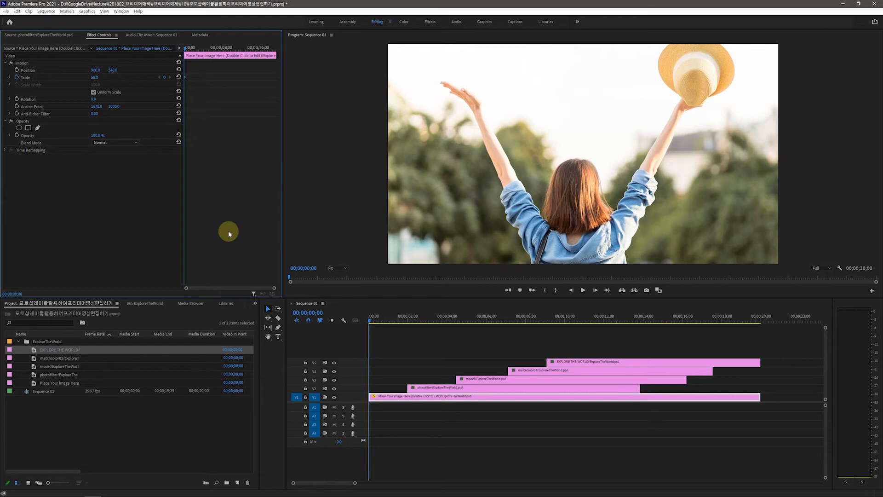
pyautogui.press('End')
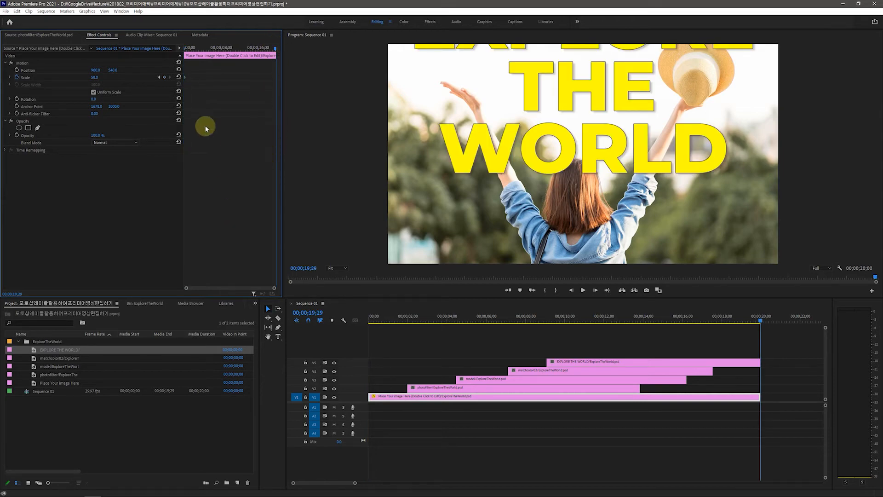
pyautogui.click(94, 78)
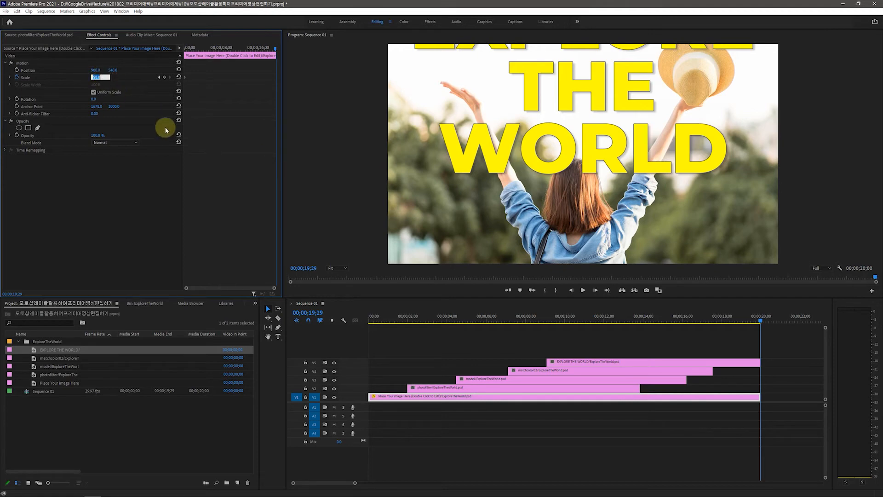
pyautogui.write('70')
pyautogui.click(166, 130)
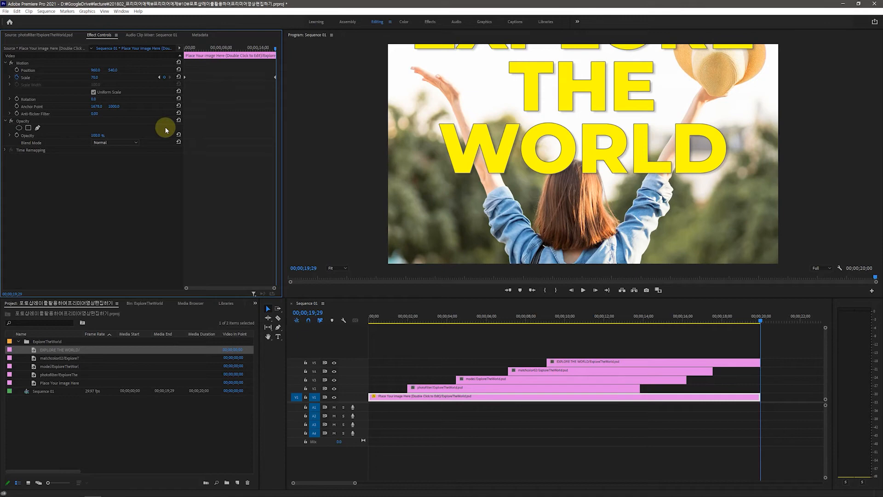
# Play the sequence from the start to review the background's scale animation.
pyautogui.click(761, 320)
pyautogui.moveTo(761, 318); pyautogui.dragTo(337, 322)
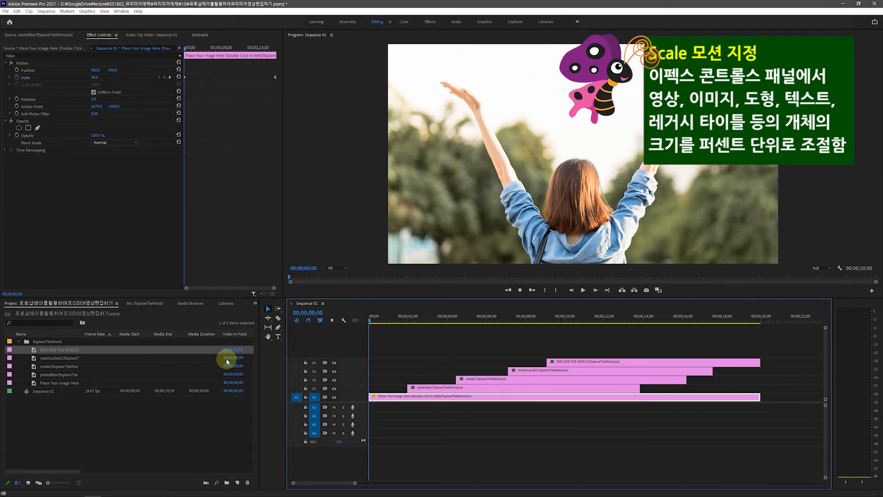
pyautogui.press('space')
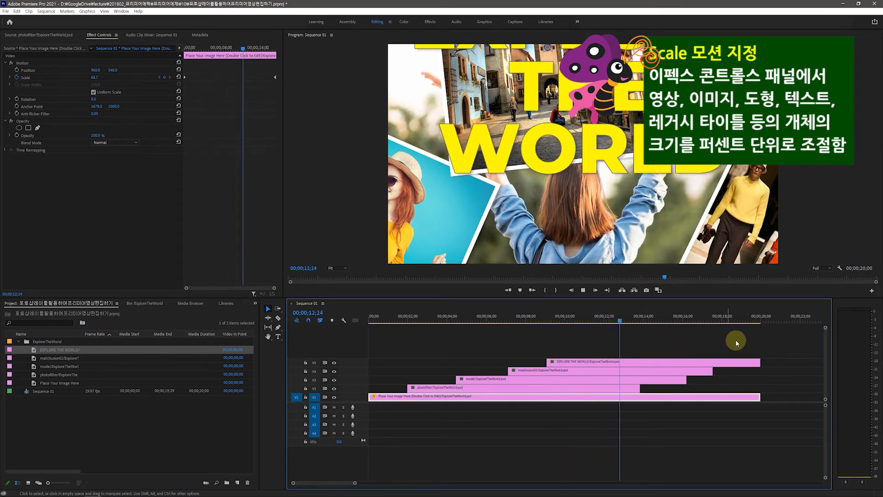
pyautogui.press('space')
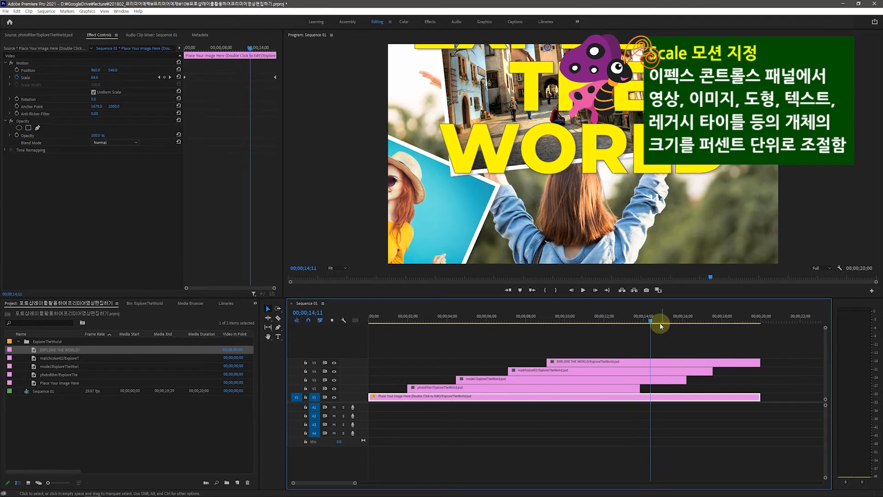
# Set the photofilter clip's Scale to 80 and move it up and left to about 615, 420 to bring more of the photo into frame.
pyautogui.moveTo(654, 321); pyautogui.dragTo(428, 322)
pyautogui.click(458, 389)
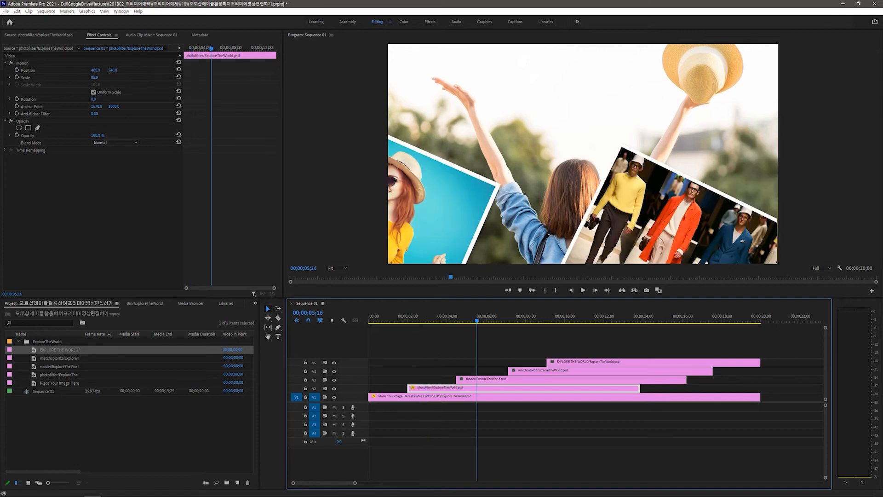
pyautogui.click(16, 225)
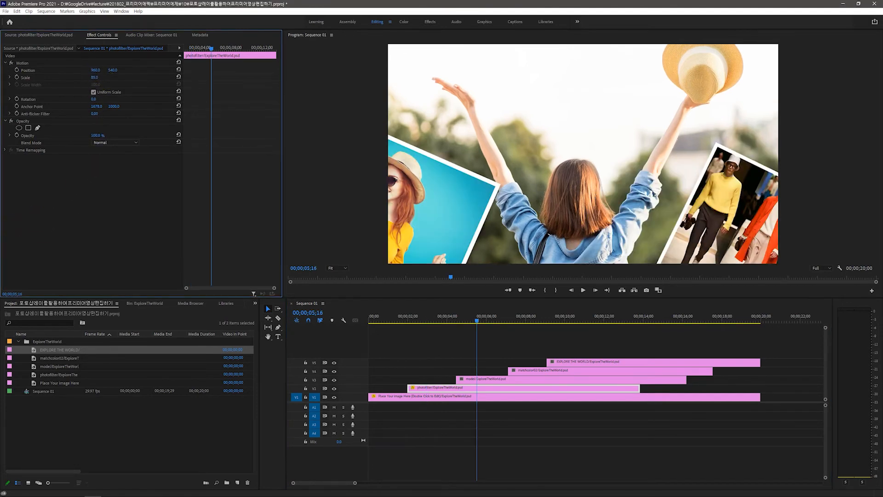
pyautogui.moveTo(95, 71); pyautogui.dragTo(115, 65)
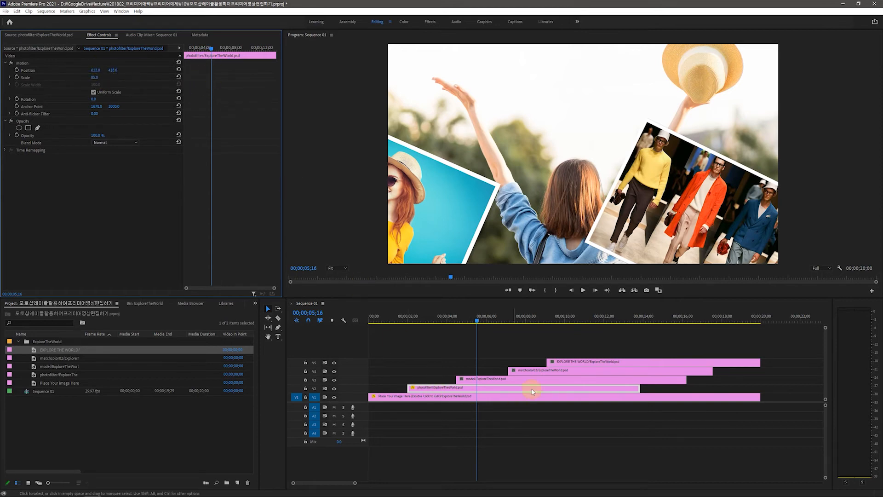
pyautogui.click(464, 379)
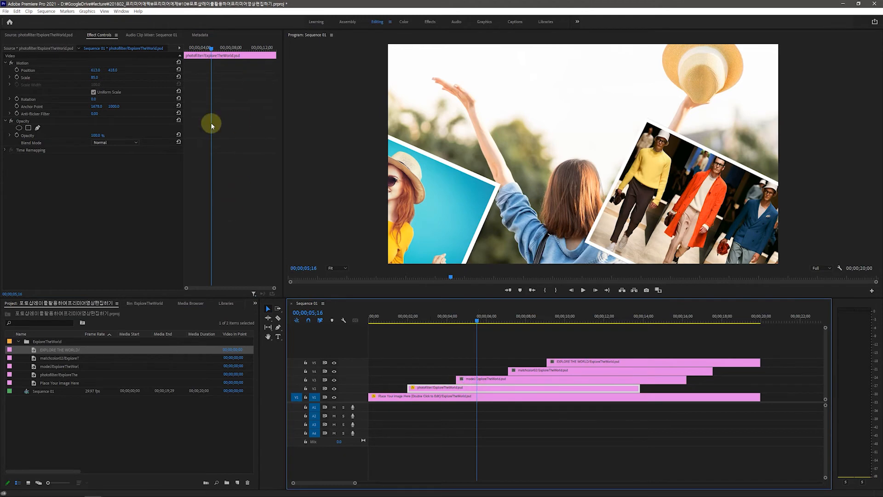
pyautogui.click(240, 232)
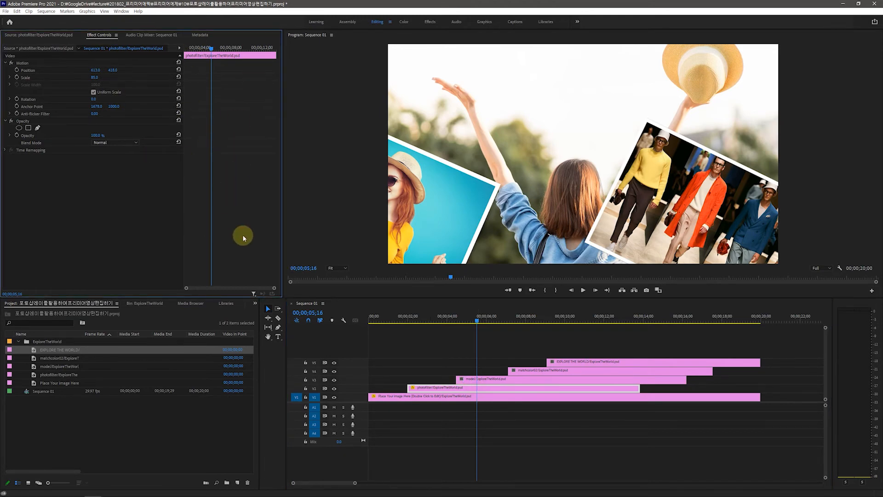
# Animate the photofilter clip's Scale with keyframes of 70 on its first frame and 80 on its last frame.
pyautogui.press('Home')
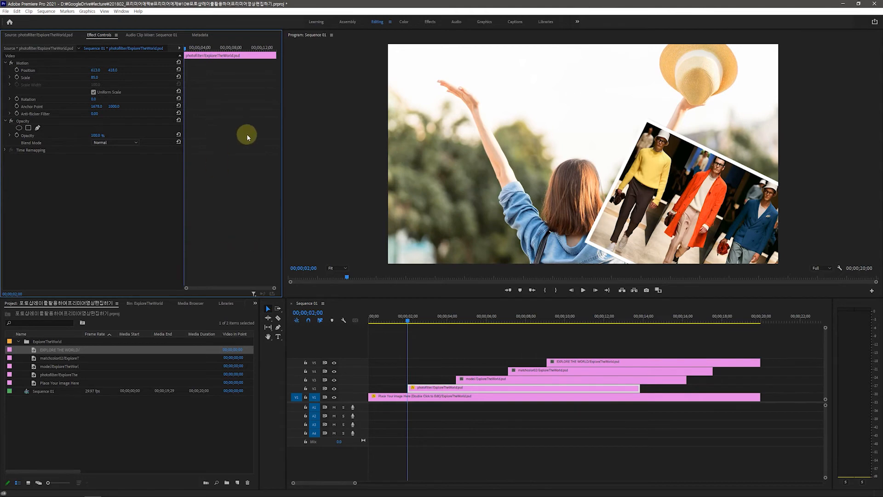
pyautogui.click(95, 78)
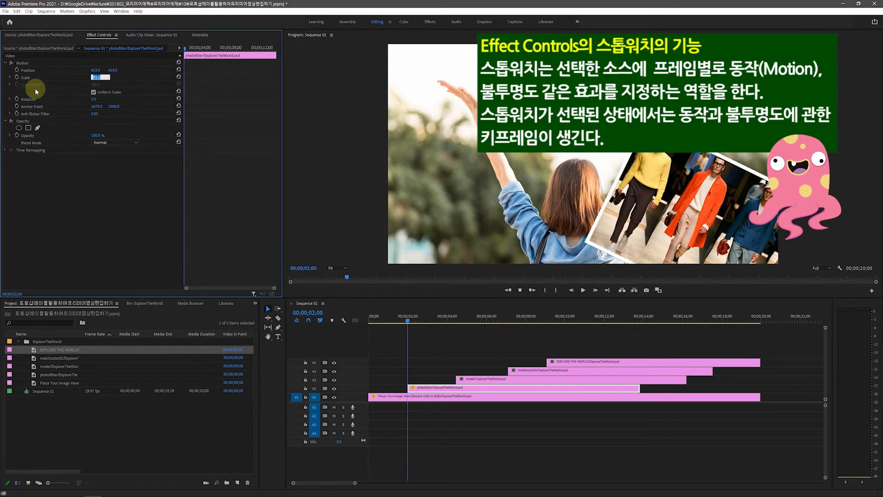
pyautogui.click(17, 78)
pyautogui.click(96, 77)
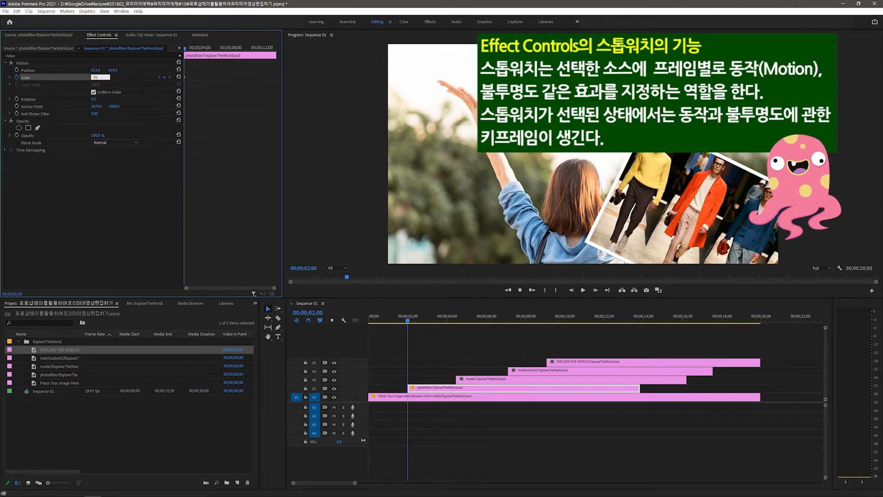
pyautogui.press('Return')
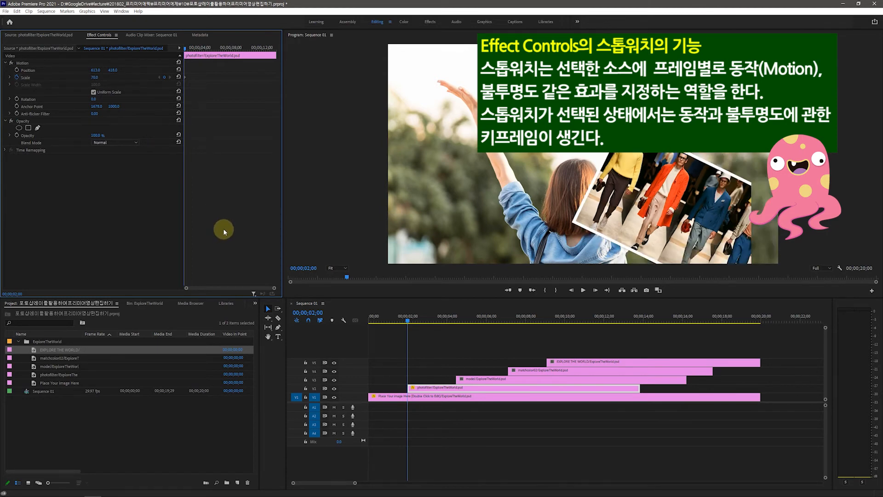
pyautogui.press('End')
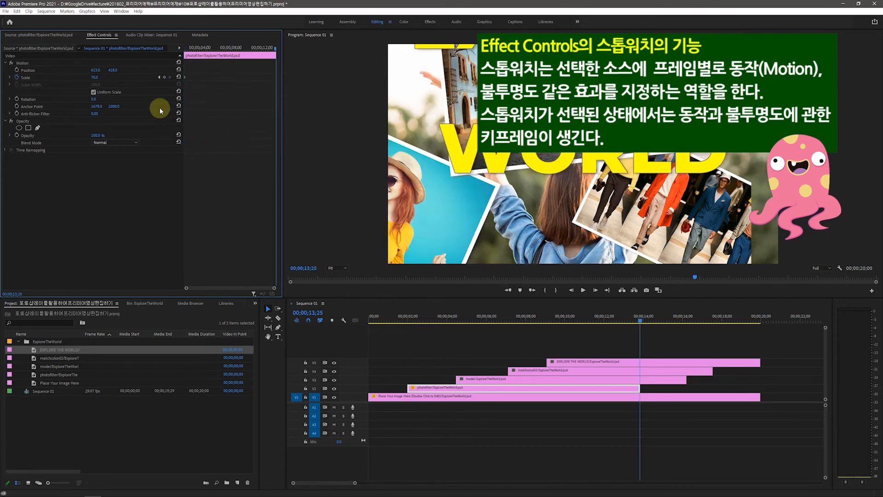
pyautogui.click(96, 77)
pyautogui.click(109, 86)
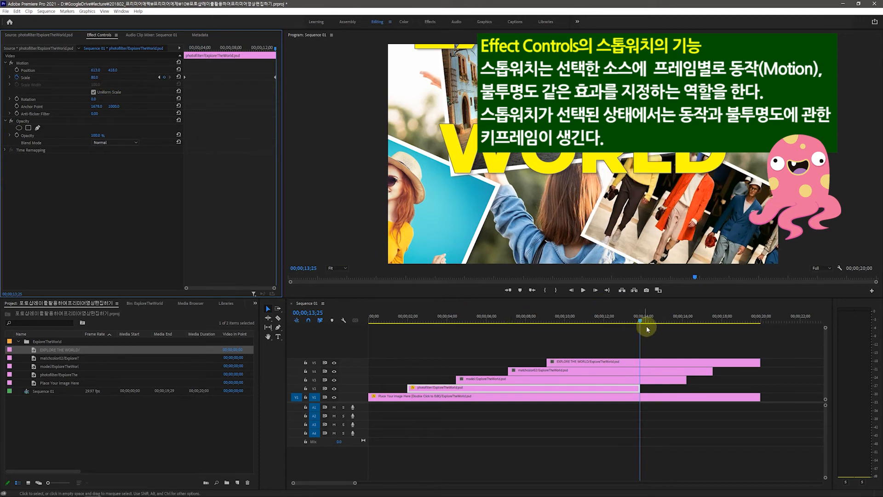
# Move the photofilter clip right to a horizontal Position of about 790 and scrub the timeline to check it.
pyautogui.moveTo(640, 320); pyautogui.dragTo(417, 338)
pyautogui.click(436, 388)
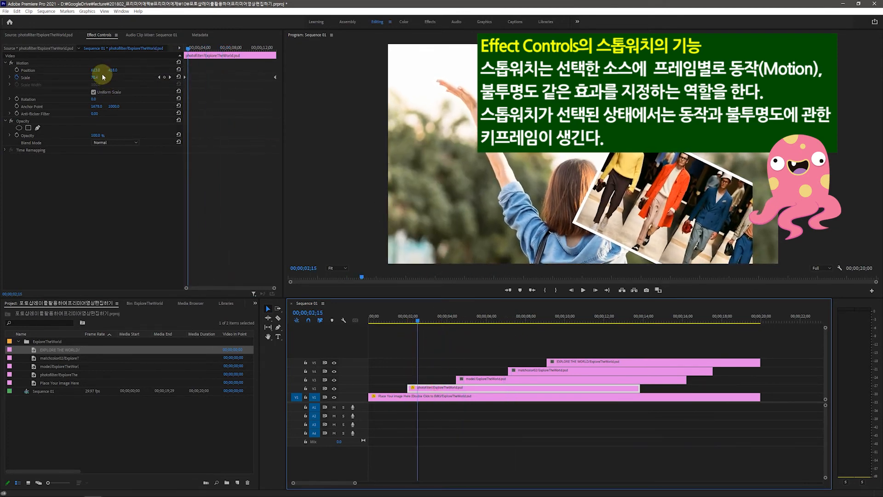
pyautogui.moveTo(96, 71); pyautogui.dragTo(172, 71)
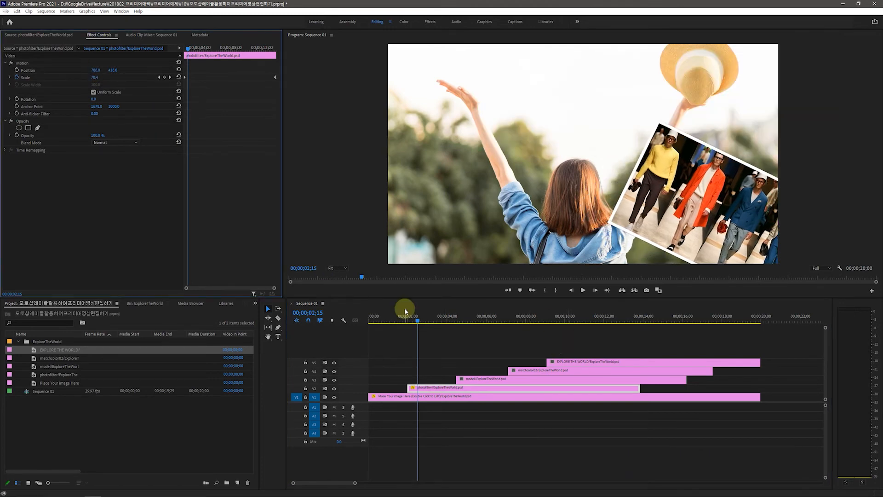
pyautogui.moveTo(418, 318); pyautogui.dragTo(530, 319)
pyautogui.moveTo(579, 335)
pyautogui.mouseDown()
pyautogui.moveTo(634, 337)
pyautogui.moveTo(542, 339)
pyautogui.moveTo(591, 335)
pyautogui.mouseUp()
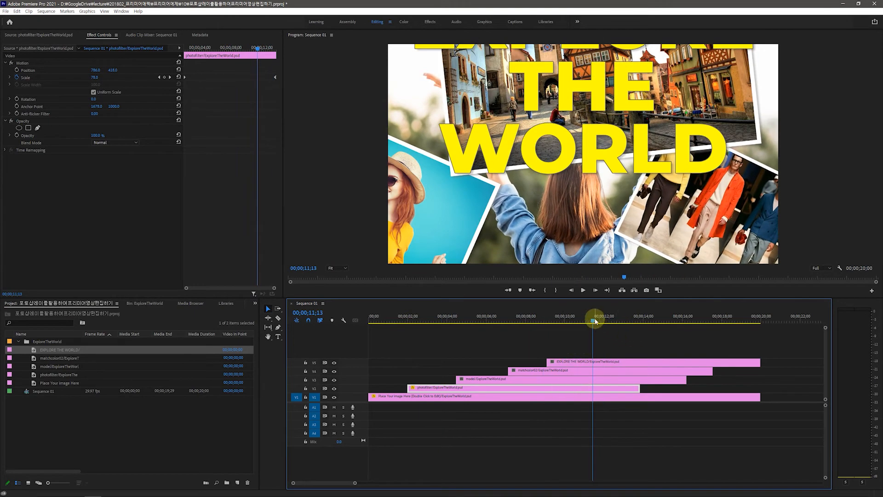
# Move the model clip on V3 right to a Position of about 1215, 540.
pyautogui.moveTo(526, 330); pyautogui.dragTo(497, 331)
pyautogui.click(498, 380)
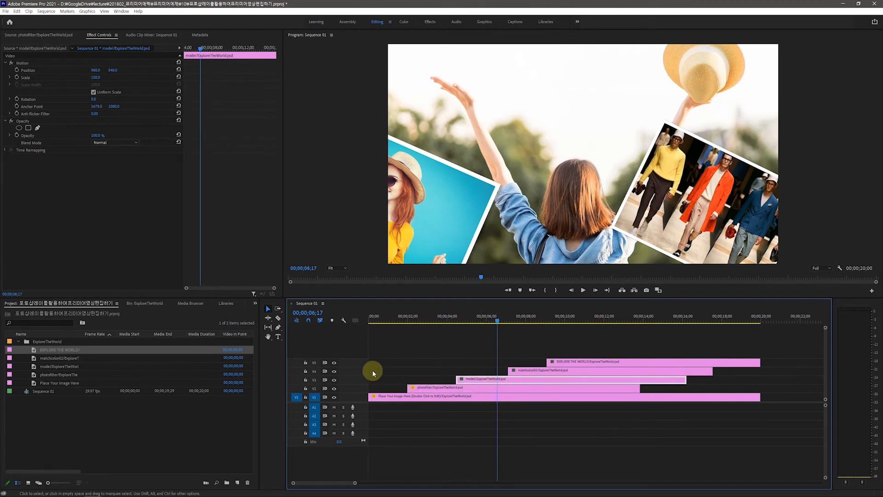
pyautogui.moveTo(96, 70); pyautogui.dragTo(213, 70)
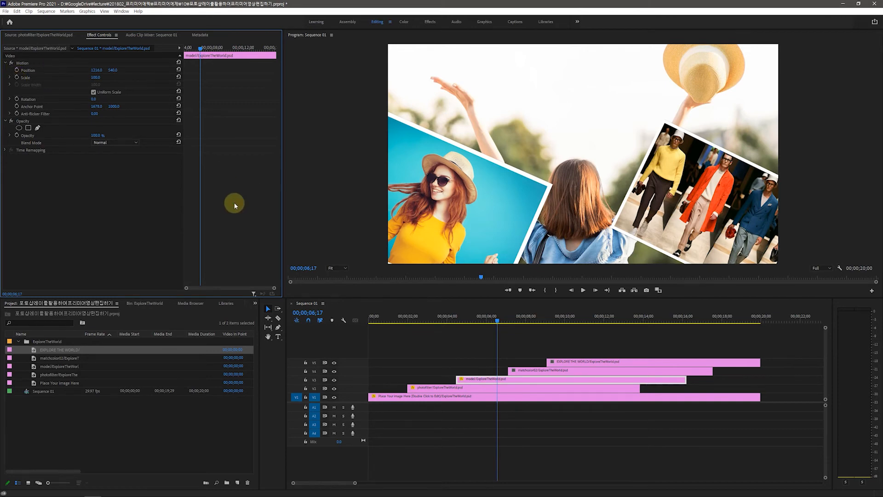
# Animate the model clip's Scale with keyframes of 80 on its first frame and 90 on its last frame.
pyautogui.press('Up')
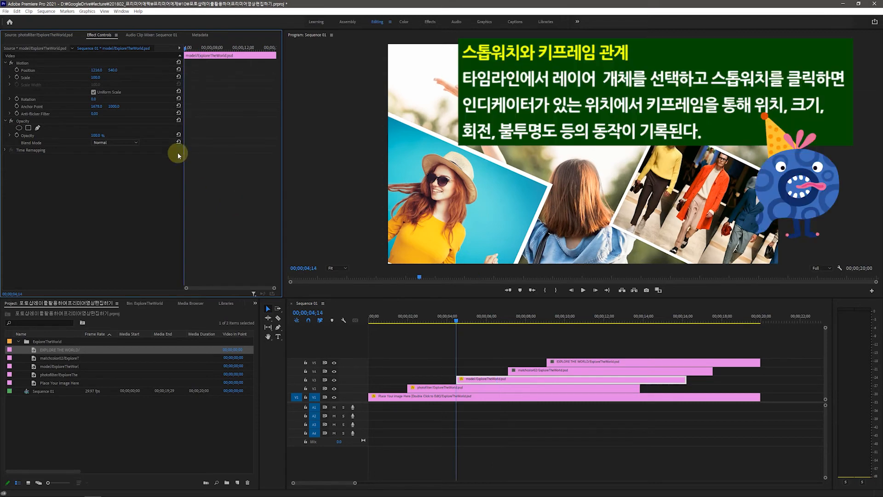
pyautogui.click(95, 78)
pyautogui.write('80')
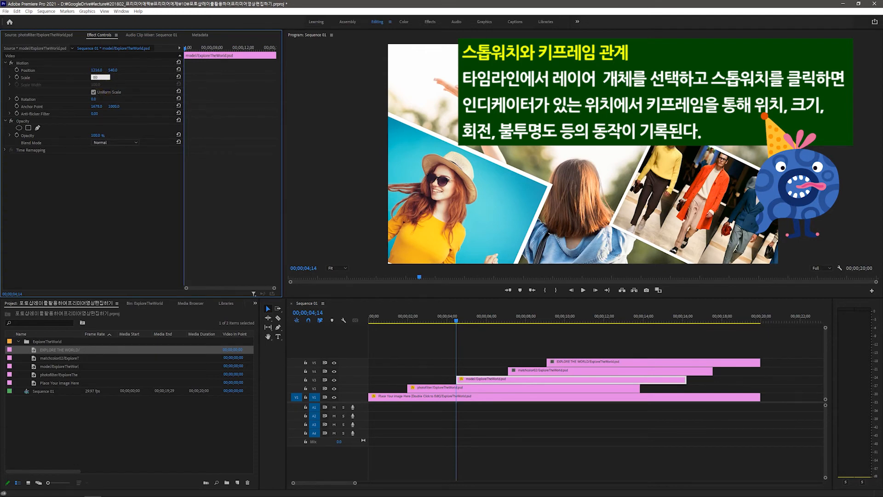
pyautogui.click(17, 78)
pyautogui.click(233, 211)
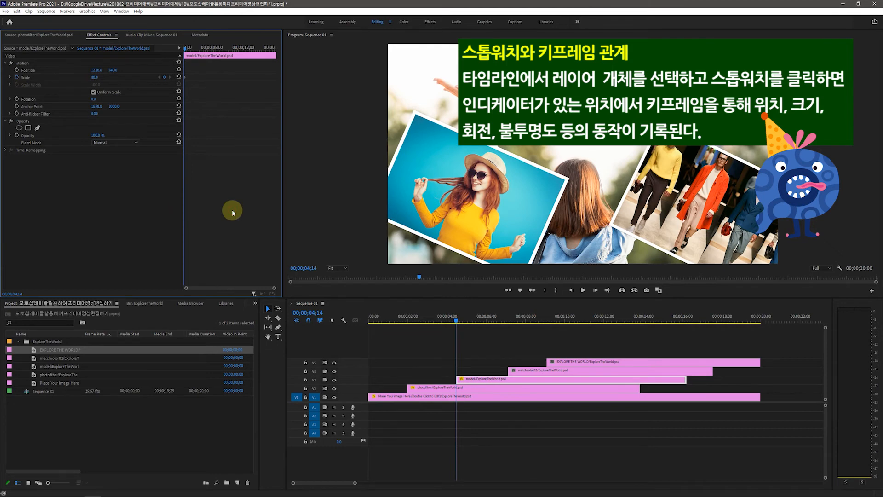
pyautogui.press('End')
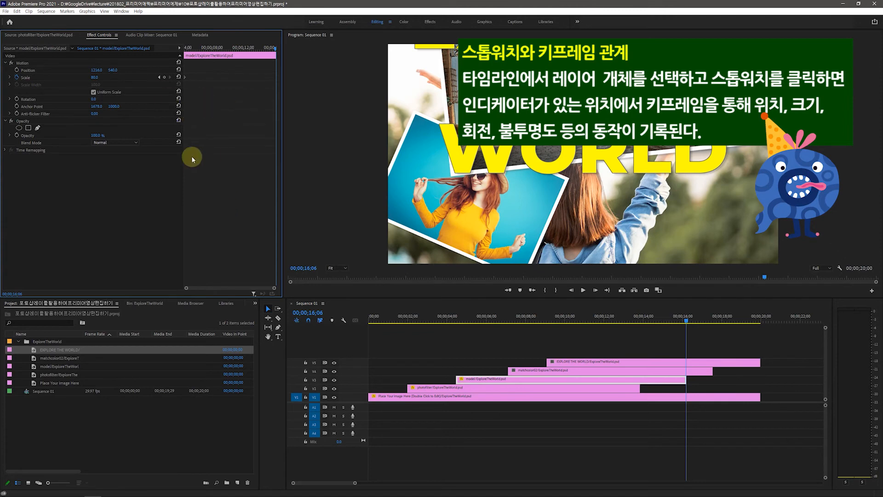
pyautogui.click(97, 77)
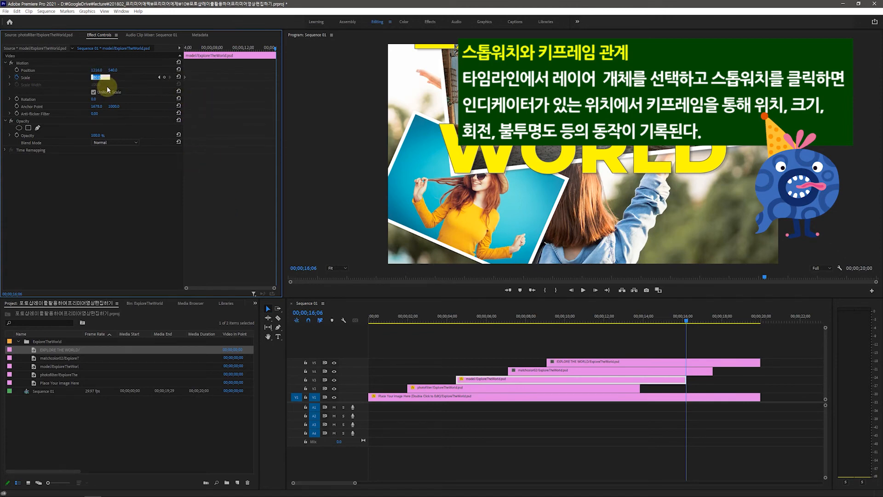
pyautogui.write('90')
pyautogui.click(107, 88)
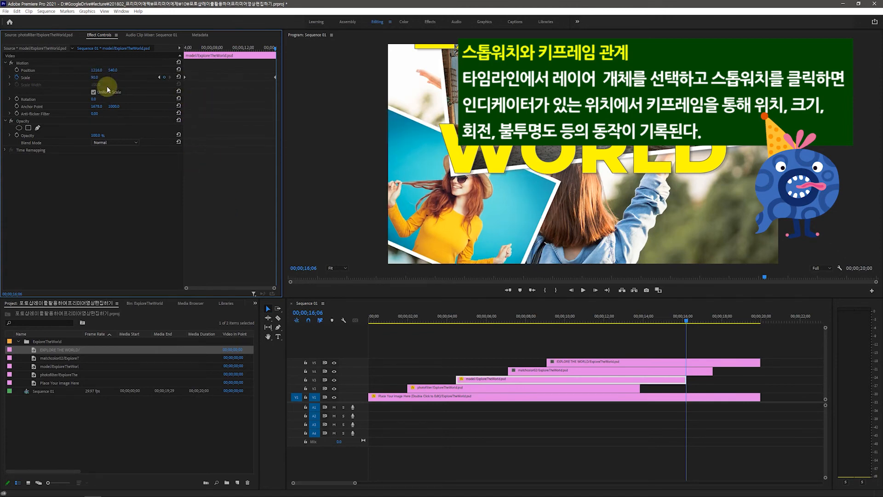
# Move the matchcolor02 clip on V4 down and slightly left to a Position of about 937, 701.
pyautogui.click(685, 323)
pyautogui.moveTo(686, 324); pyautogui.dragTo(596, 328)
pyautogui.click(587, 373)
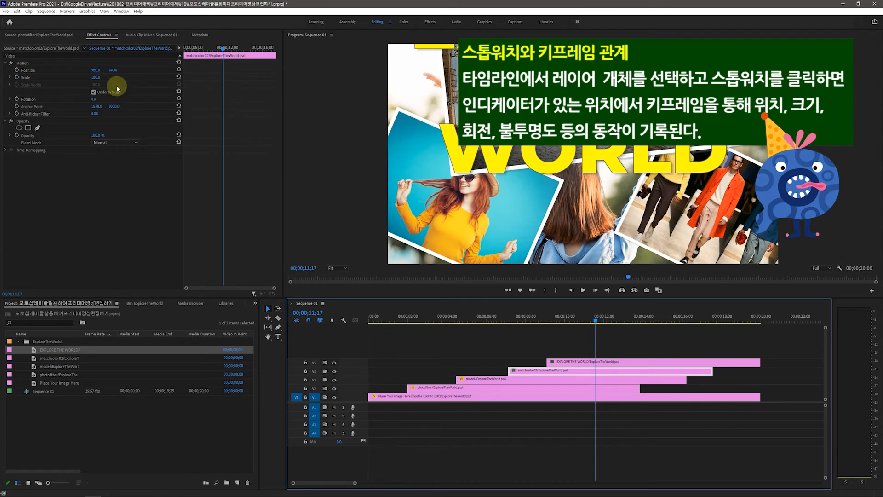
pyautogui.moveTo(97, 71); pyautogui.dragTo(187, 71)
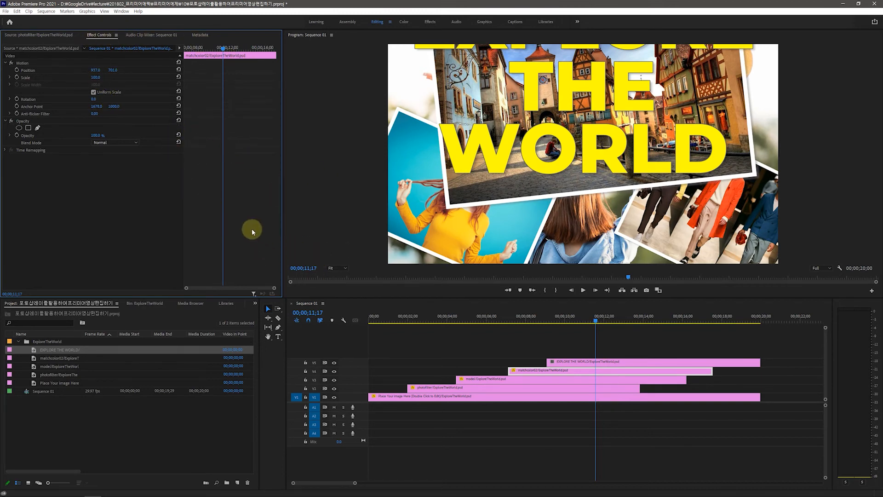
# Set the matchcolor02 clip's Scale to 70 on its first frame and enable Scale keyframing there.
pyautogui.press('Home')
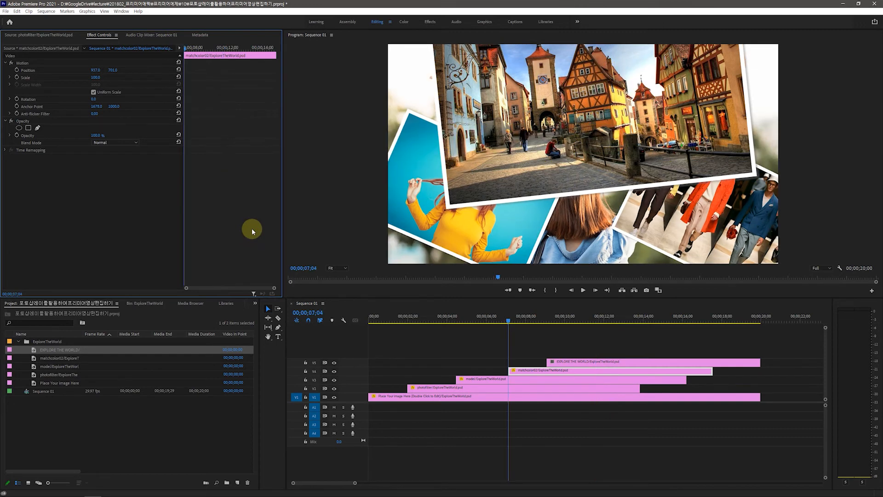
pyautogui.click(97, 78)
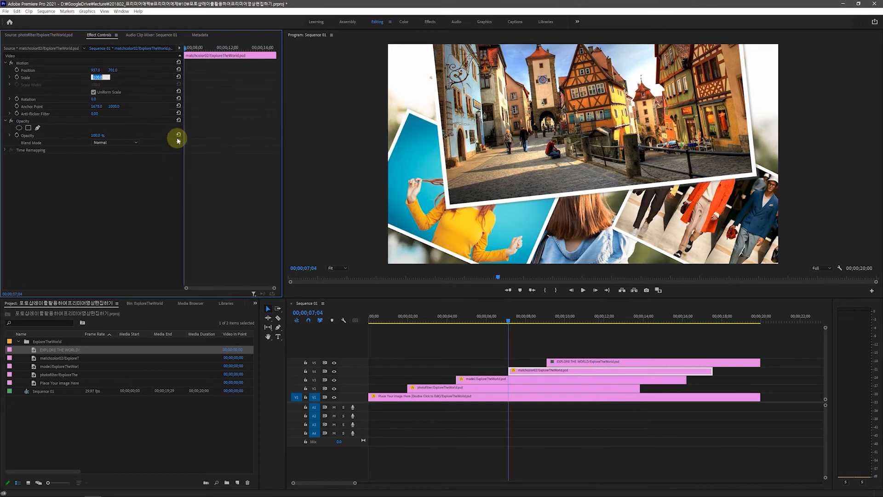
pyautogui.write('7')
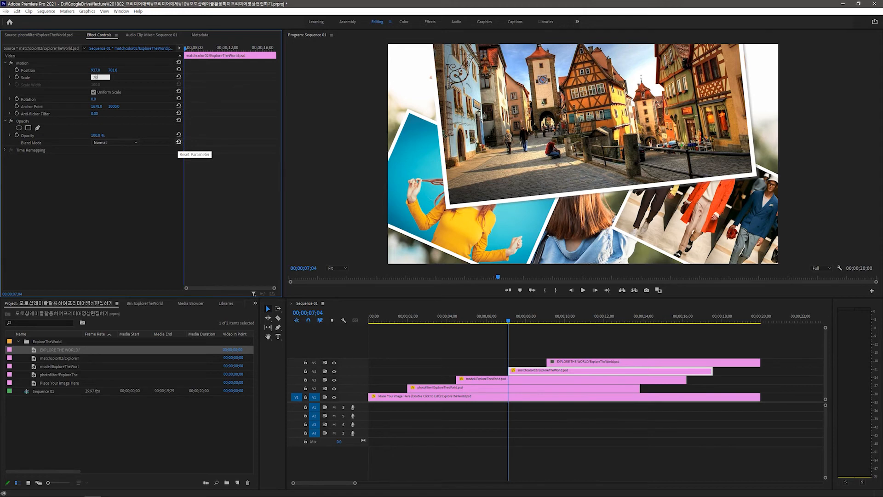
pyautogui.write('0')
pyautogui.click(178, 143)
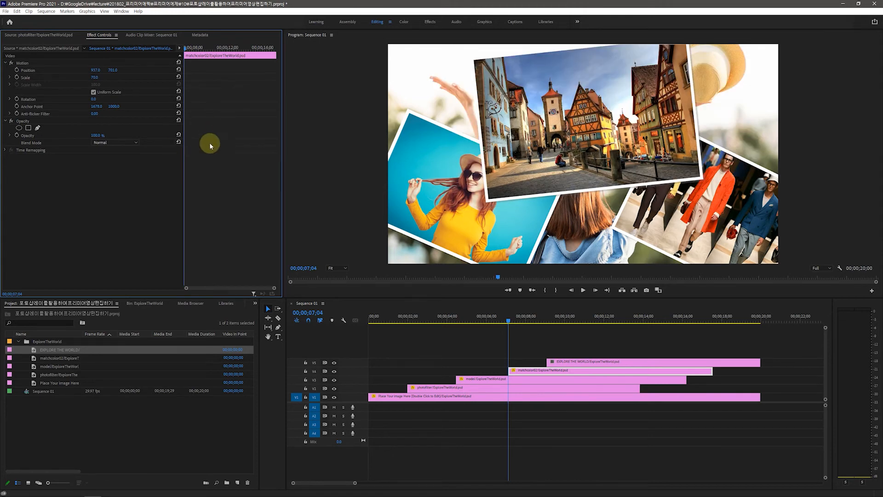
pyautogui.click(16, 78)
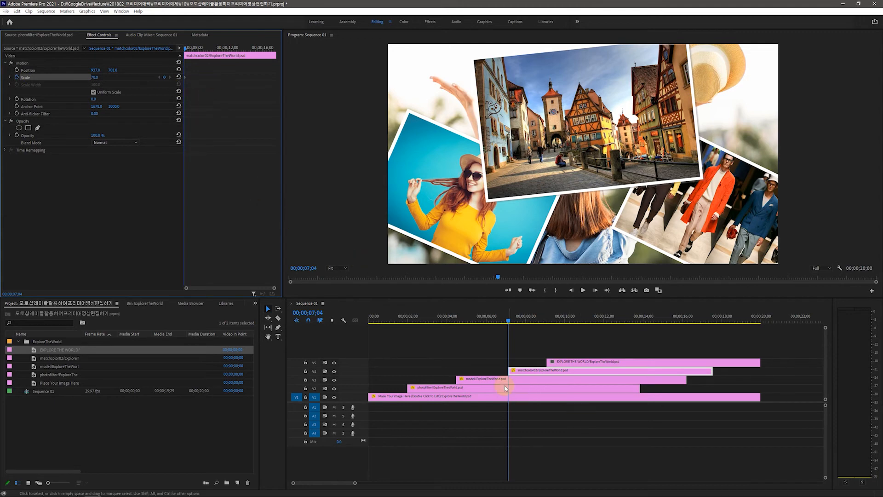
pyautogui.click(236, 233)
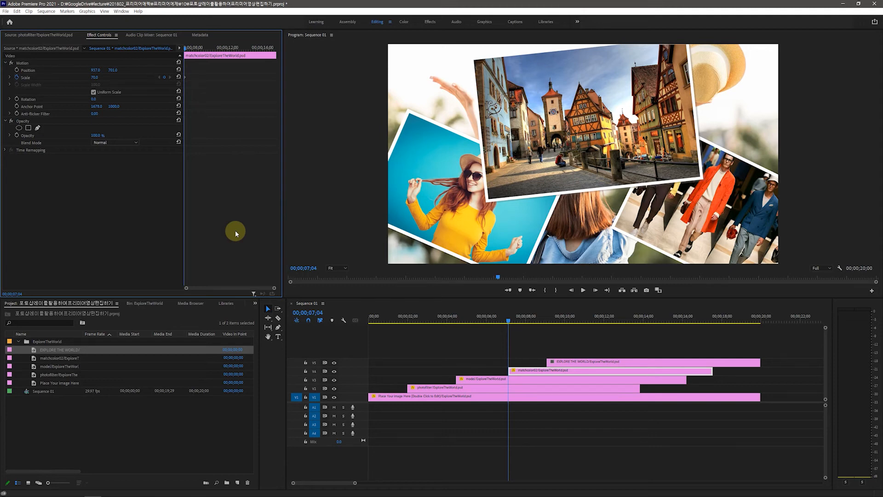
# Add a Scale keyframe of 85 on the matchcolor02 clip's last frame.
pyautogui.press('End')
pyautogui.click(95, 77)
pyautogui.write('8')
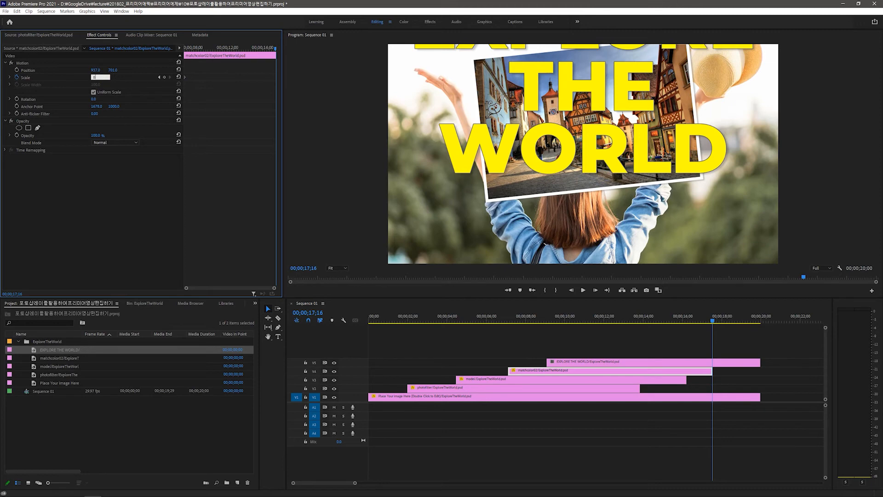
pyautogui.write('5')
pyautogui.click(265, 152)
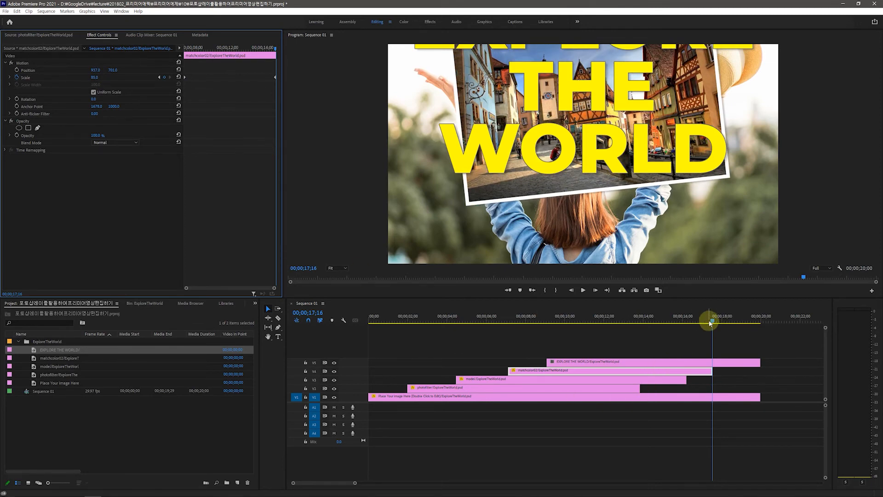
# Move the EXPLORE THE WORLD title clip to about 970, 740 and reduce its Scale to 70.
pyautogui.moveTo(714, 322); pyautogui.dragTo(558, 351)
pyautogui.click(576, 364)
pyautogui.click(541, 370)
pyautogui.click(580, 362)
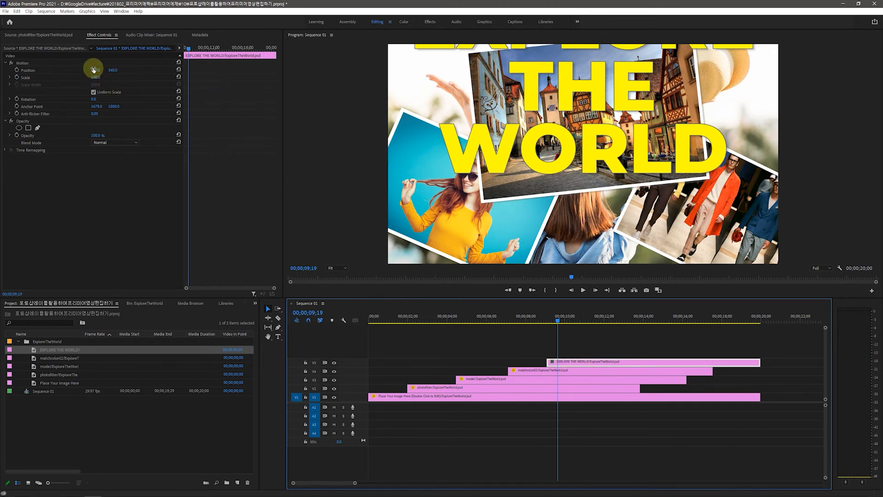
pyautogui.moveTo(94, 69); pyautogui.dragTo(98, 70)
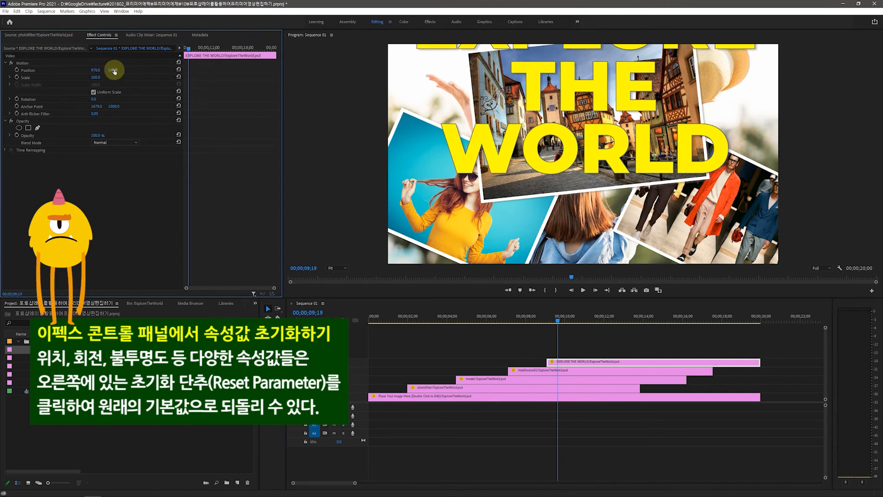
pyautogui.moveTo(113, 70); pyautogui.dragTo(184, 70)
pyautogui.moveTo(93, 77)
pyautogui.mouseDown()
pyautogui.moveTo(50, 77)
pyautogui.moveTo(110, 78)
pyautogui.moveTo(88, 70)
pyautogui.mouseUp()
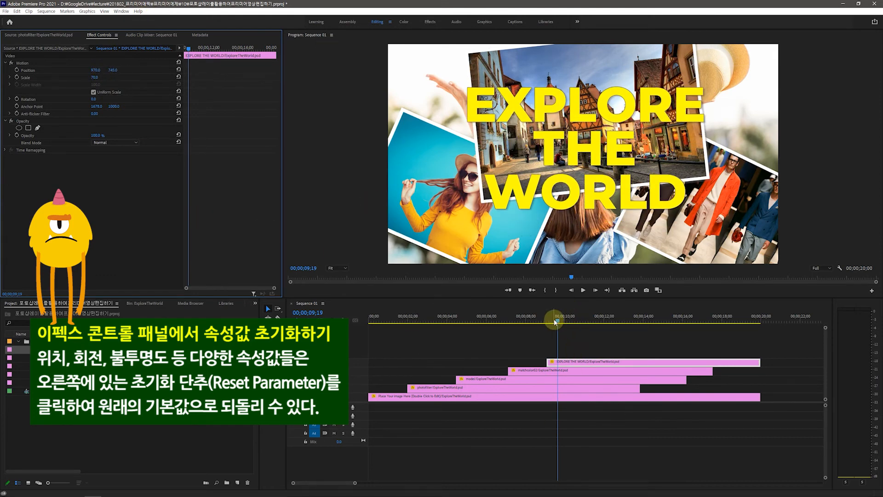
# Scrub through the sequence to review the layers, and undo the trim that shortened the clips' ends.
pyautogui.moveTo(555, 322); pyautogui.dragTo(418, 333)
pyautogui.moveTo(523, 332); pyautogui.dragTo(666, 353)
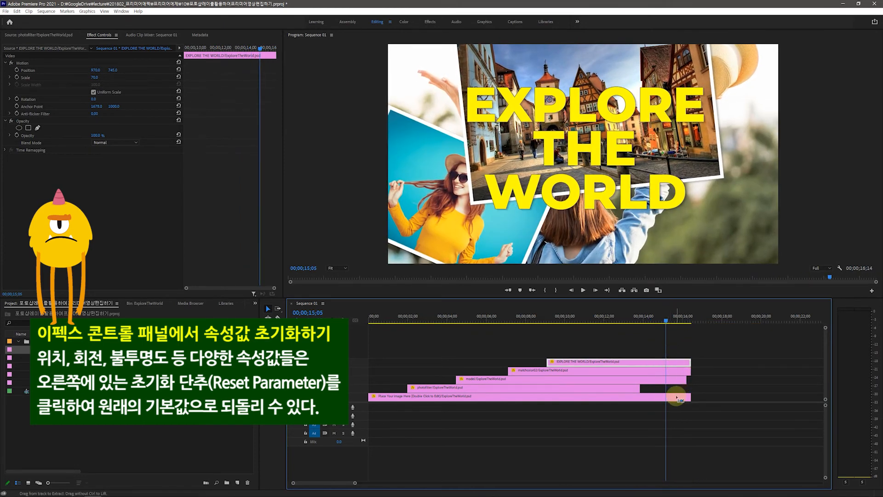
pyautogui.hotkey('ctrl', 'z')
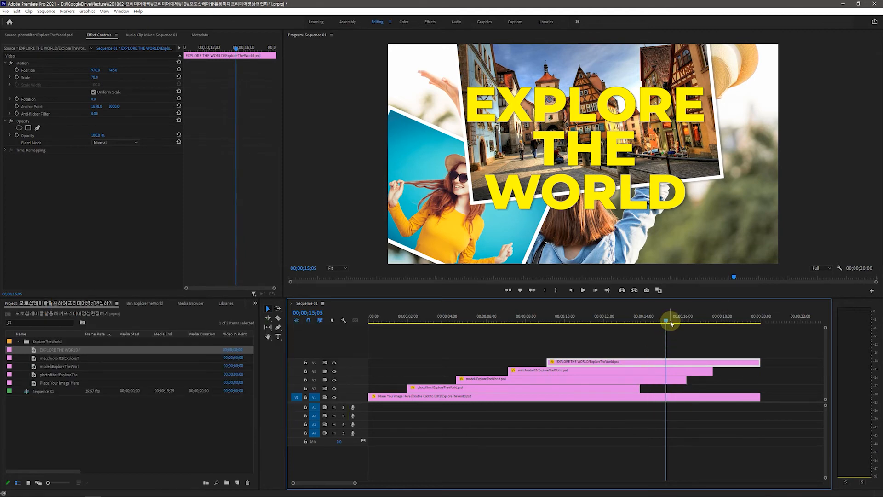
# Trim the end of the V1 background clip back to about 19.5 seconds and return the playhead to the sequence start.
pyautogui.moveTo(670, 324); pyautogui.dragTo(742, 329)
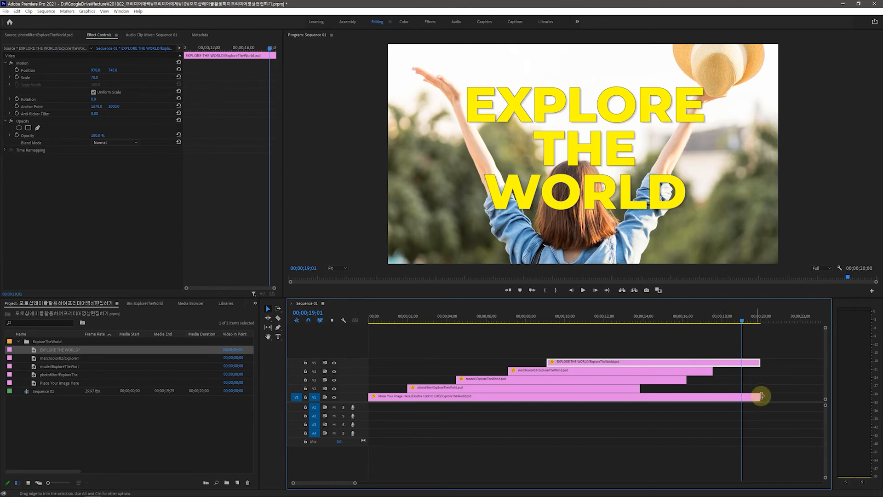
pyautogui.moveTo(758, 396); pyautogui.dragTo(748, 396)
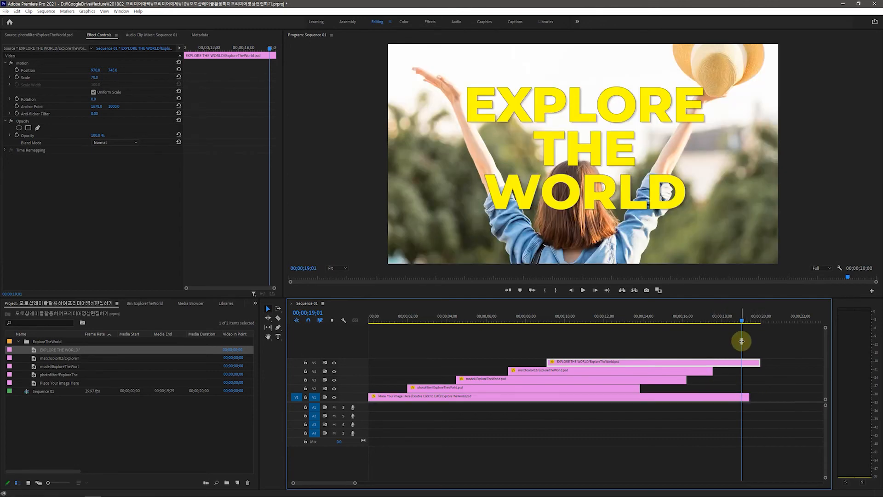
pyautogui.moveTo(738, 318); pyautogui.dragTo(337, 372)
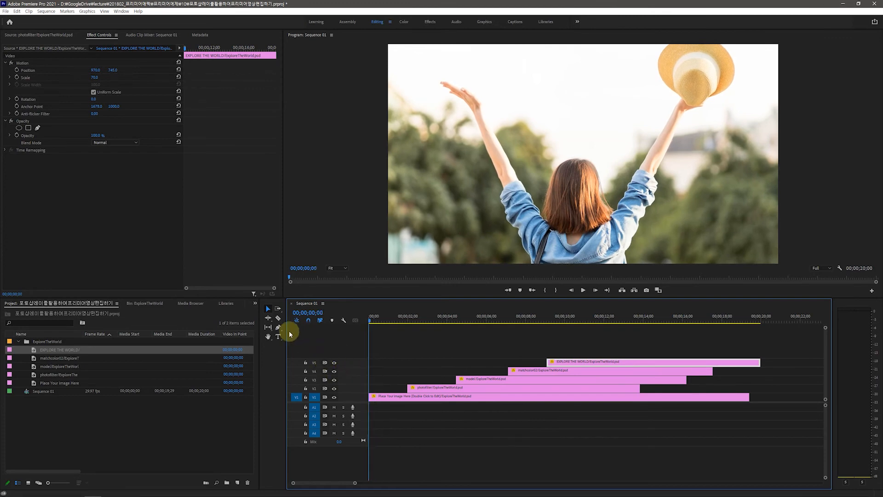
# Apply the Cross Dissolve video transition to the start and end of the V1 background clip.
pyautogui.click(255, 304)
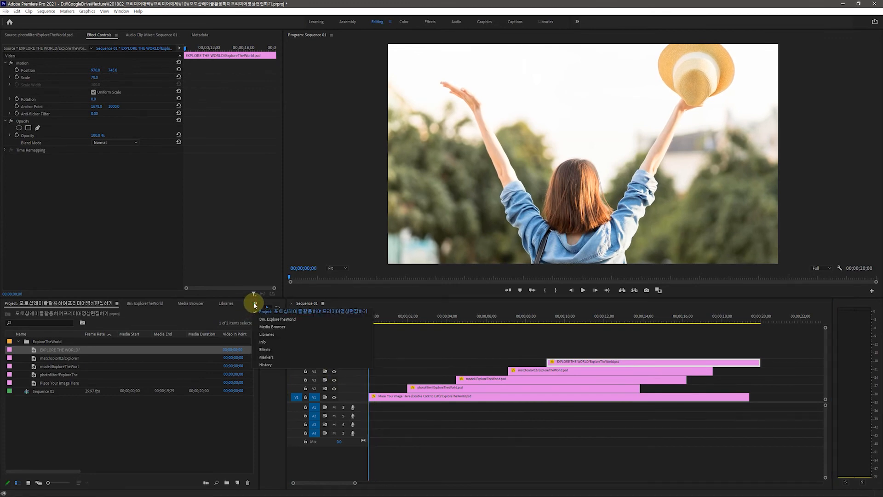
pyautogui.click(276, 349)
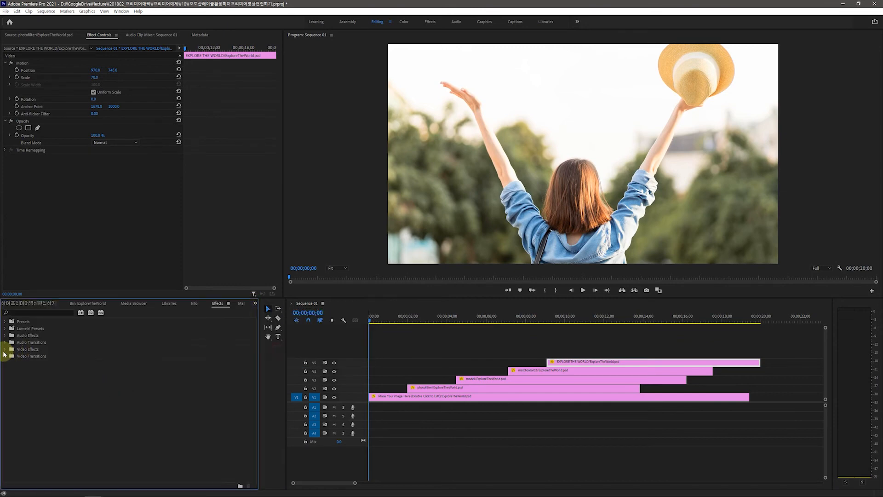
pyautogui.moveTo(24, 371); pyautogui.dragTo(433, 390)
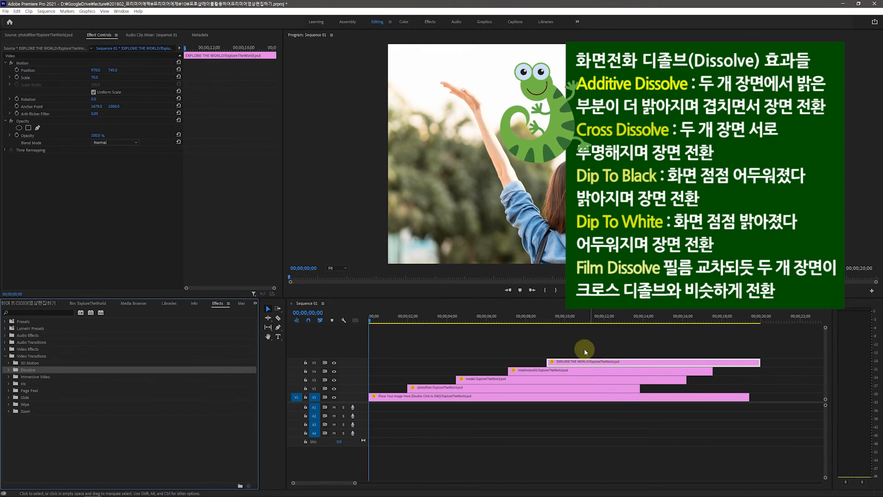
pyautogui.click(9, 371)
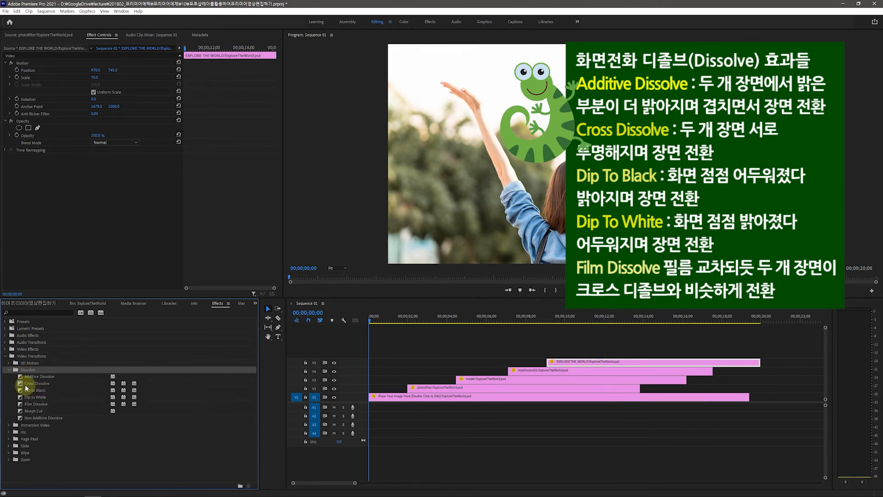
pyautogui.click(25, 385)
pyautogui.moveTo(25, 384); pyautogui.dragTo(373, 401)
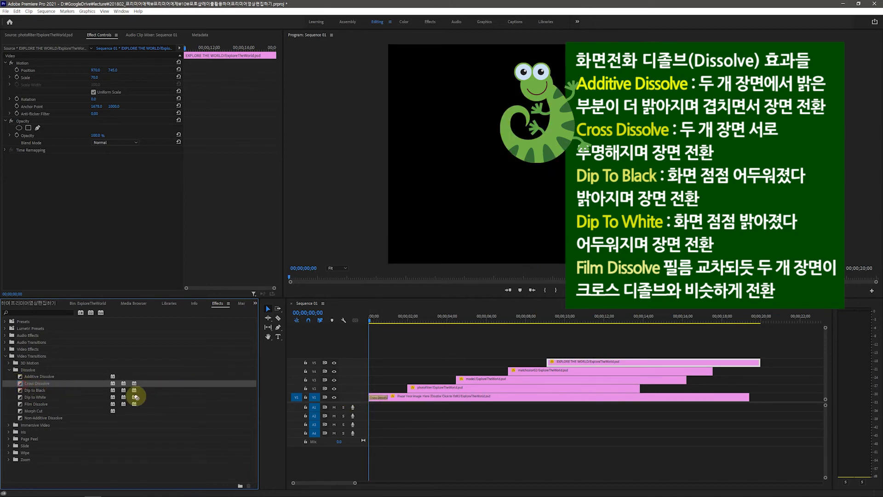
pyautogui.moveTo(136, 396); pyautogui.dragTo(746, 396)
# Apply Cross Dissolve to the start and end of both the photofilter and model clips.
pyautogui.click(474, 388)
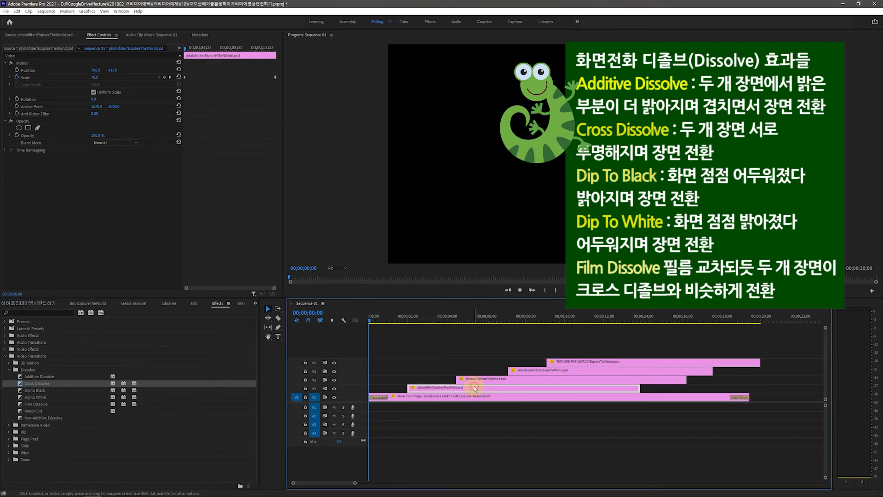
pyautogui.moveTo(27, 383); pyautogui.dragTo(414, 391)
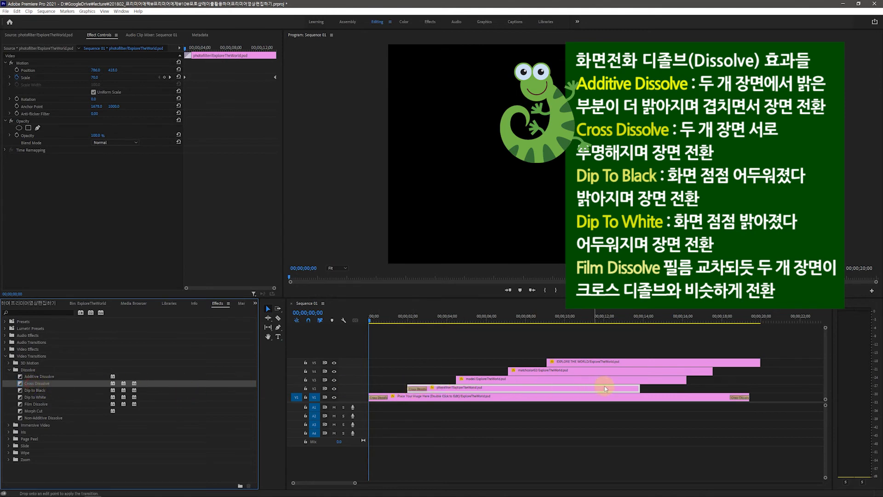
pyautogui.moveTo(641, 392); pyautogui.dragTo(641, 392)
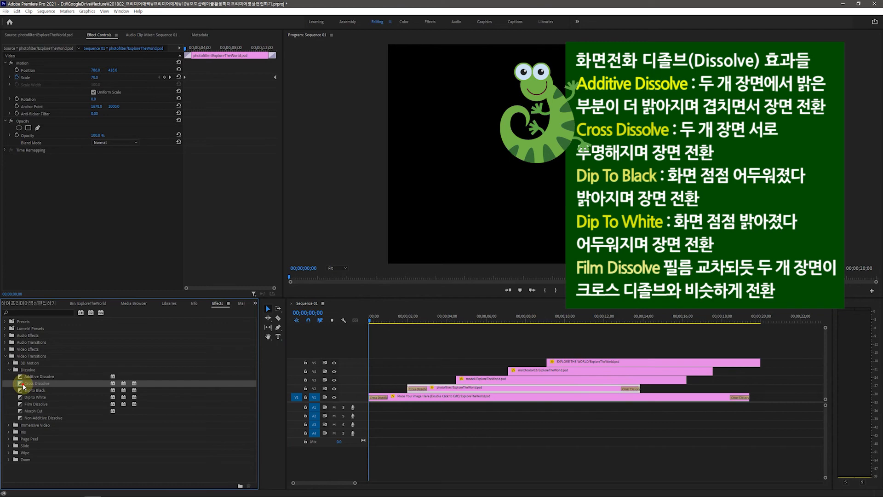
pyautogui.moveTo(24, 387); pyautogui.dragTo(685, 381)
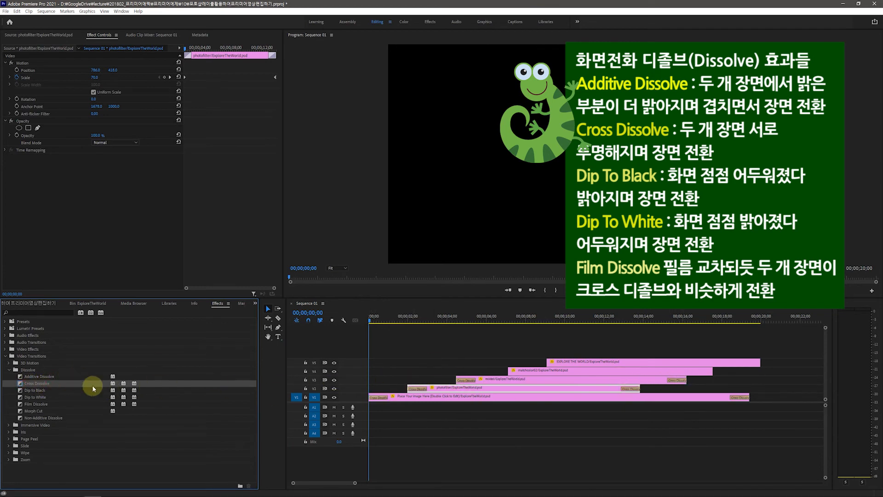
# Apply Cross Dissolve to the start and end of both the matchcolor02 and EXPLORE THE WORLD title clips.
pyautogui.moveTo(511, 373); pyautogui.dragTo(512, 372)
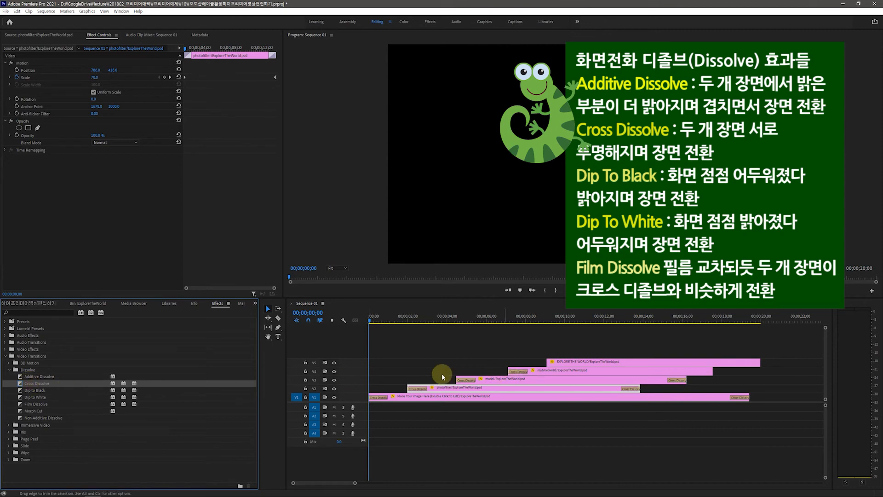
pyautogui.moveTo(29, 386); pyautogui.dragTo(712, 371)
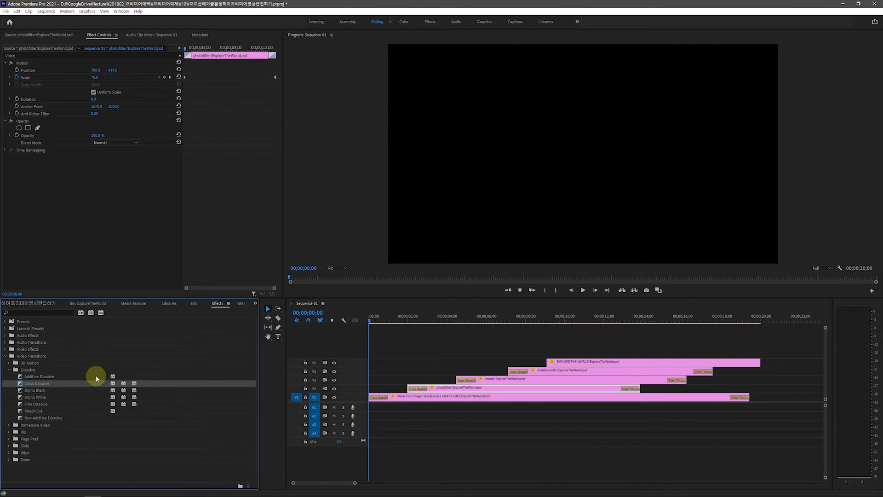
pyautogui.moveTo(43, 385); pyautogui.dragTo(552, 366)
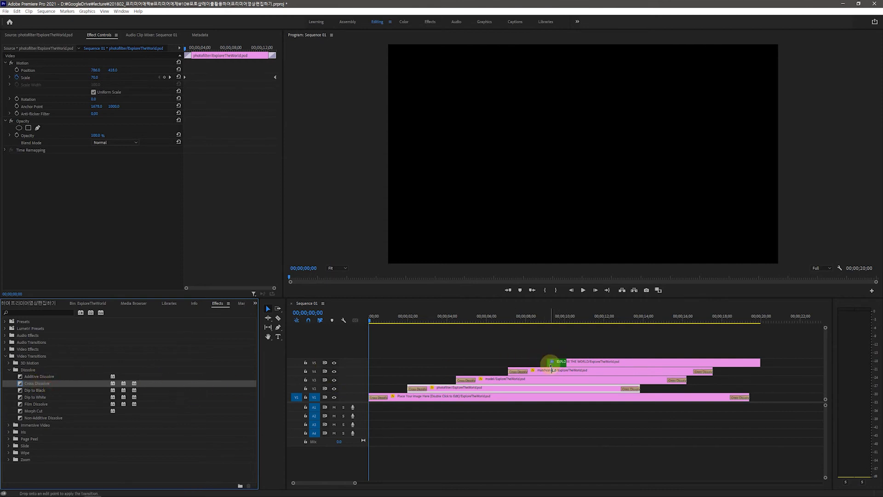
pyautogui.moveTo(54, 383); pyautogui.dragTo(758, 364)
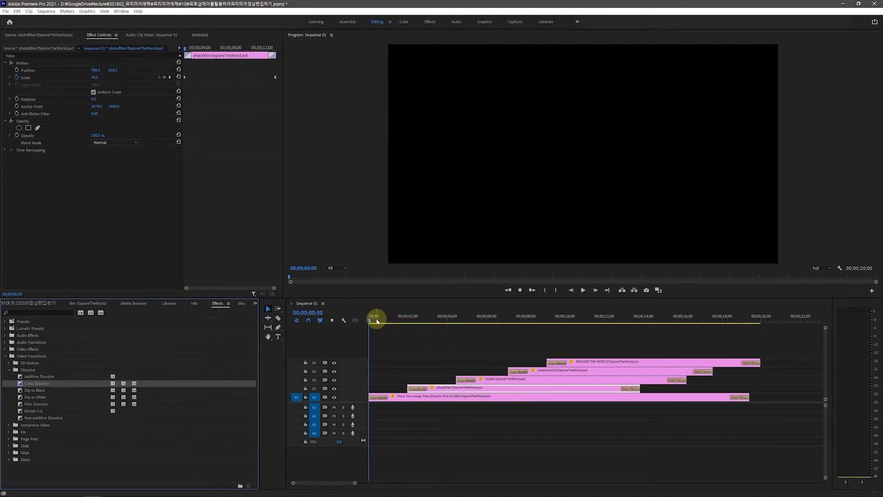
# Play the sequence to review the dissolves and return the playhead to the sequence start.
pyautogui.click(582, 290)
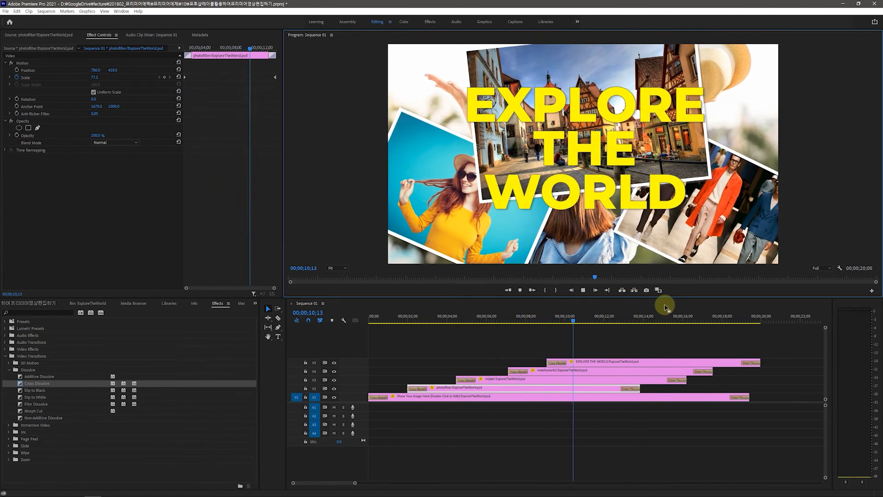
pyautogui.press('space')
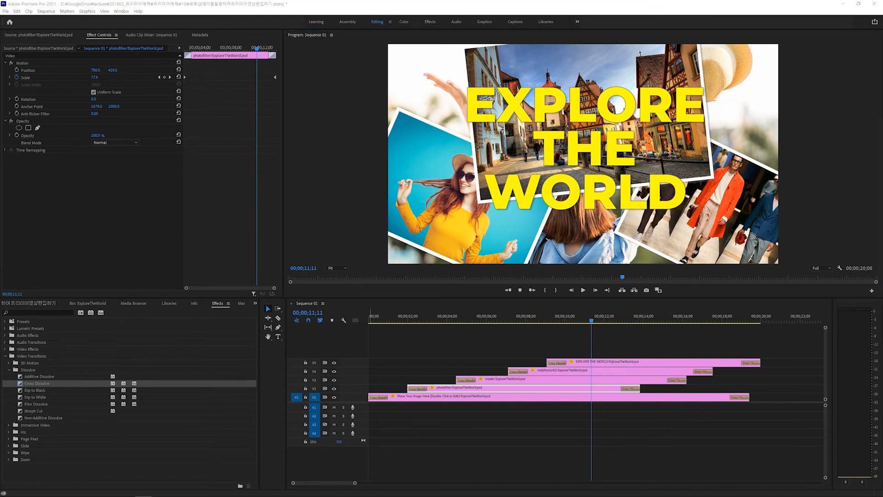
pyautogui.moveTo(591, 320); pyautogui.dragTo(364, 368)
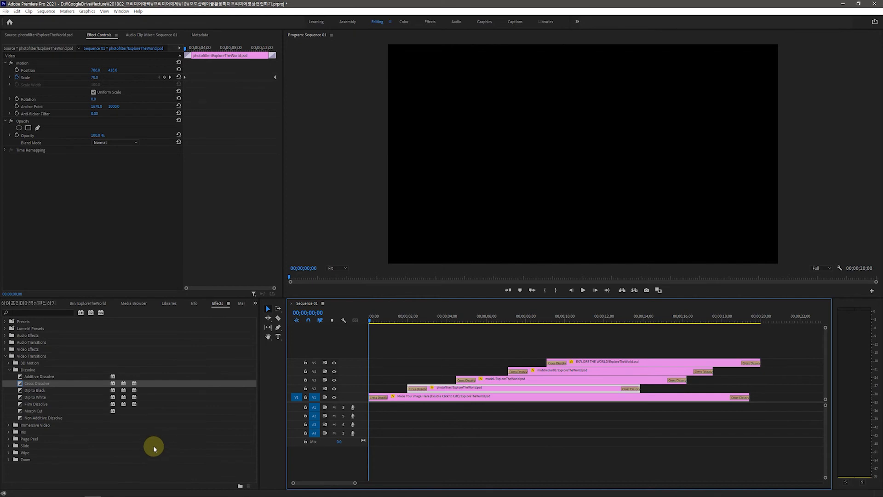
# Import the music file GuitarMiniatureNo.1inDm.mp3 into the project.
pyautogui.click(18, 303)
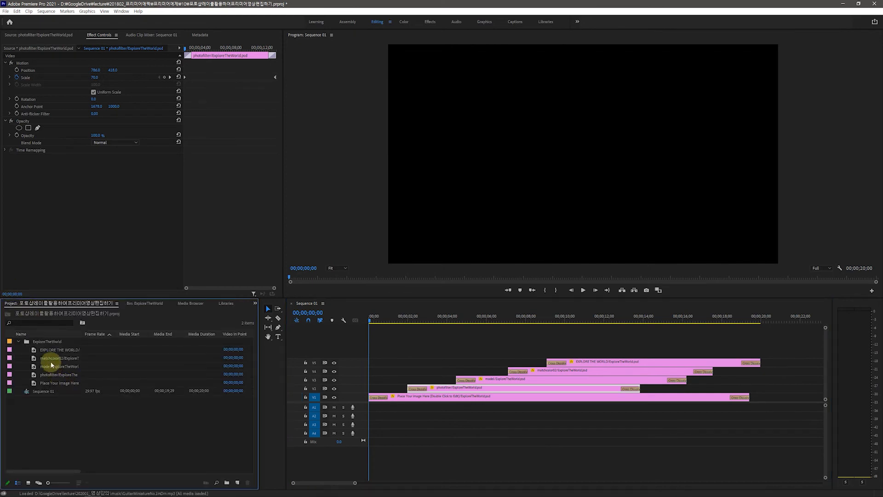
pyautogui.doubleClick(87, 438)
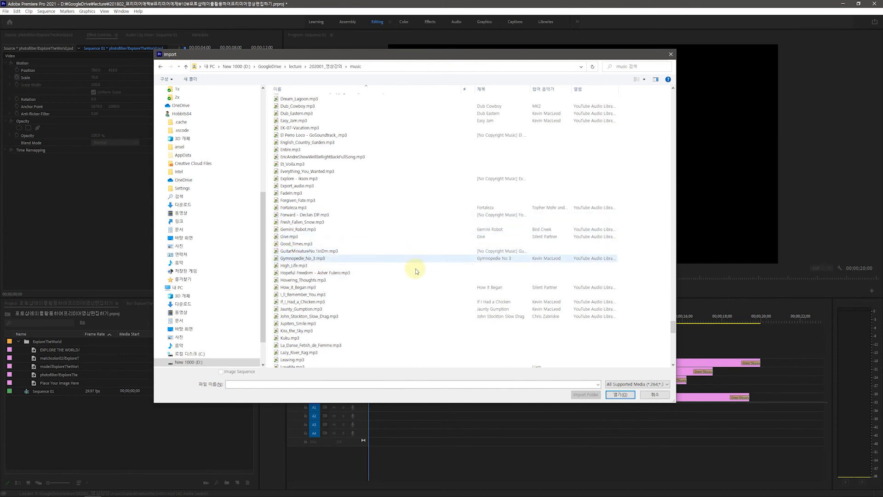
pyautogui.click(306, 251)
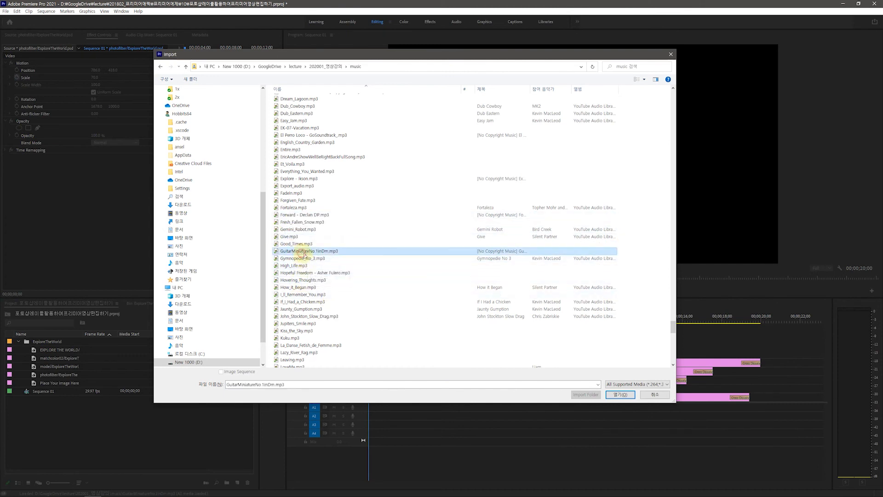
pyautogui.click(619, 394)
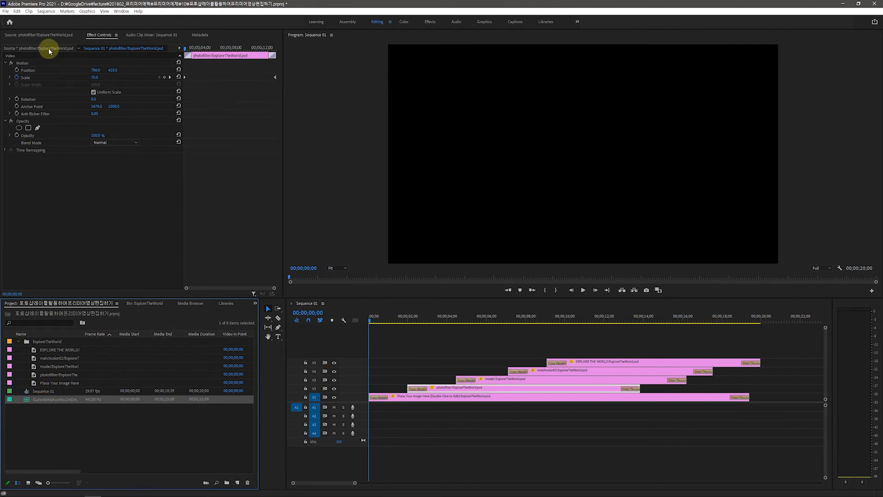
# Open the imported music in the Source monitor and mark its In point at 00;00;00;00 and Out point at 00;00;20;00.
pyautogui.doubleClick(27, 401)
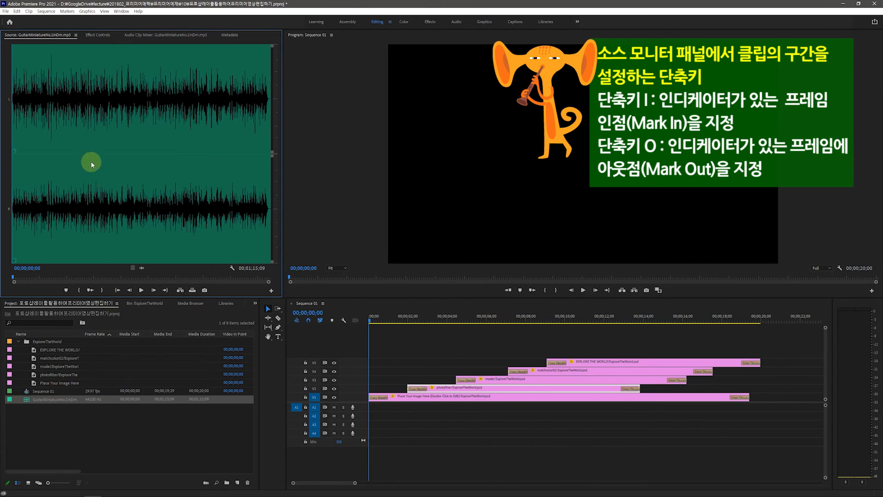
pyautogui.click(142, 290)
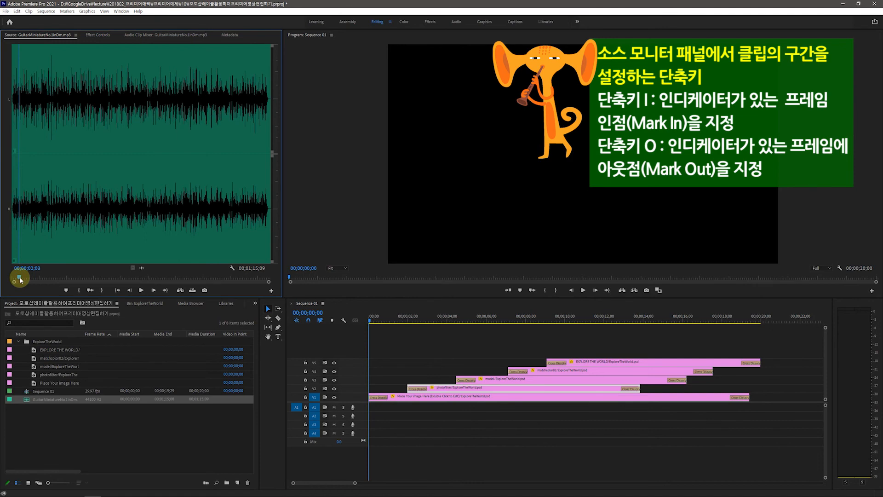
pyautogui.moveTo(21, 279); pyautogui.dragTo(13, 278)
pyautogui.click(26, 268)
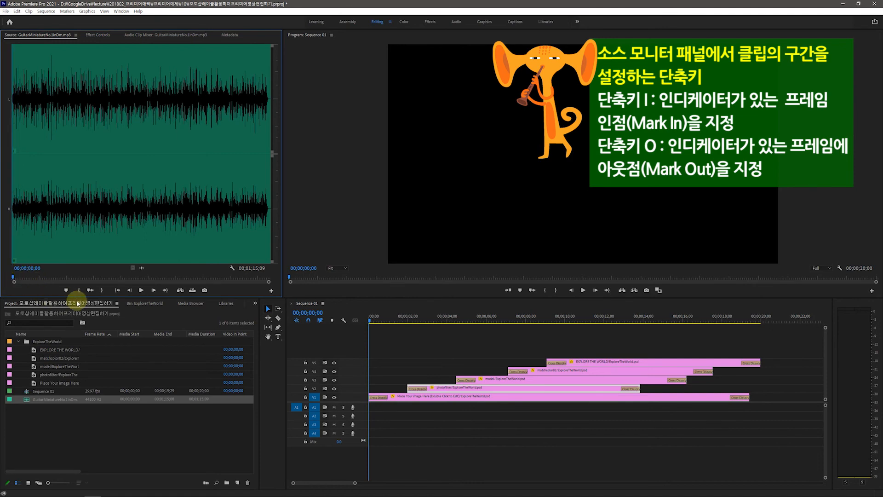
pyautogui.press('i')
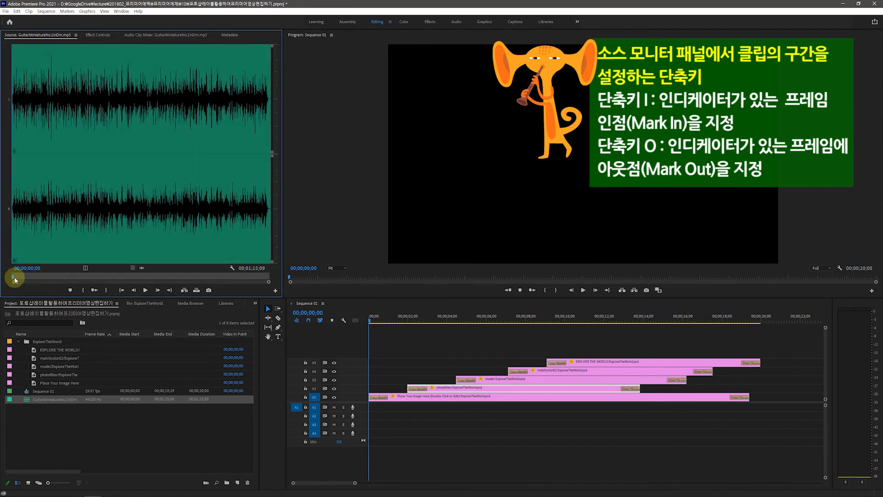
pyautogui.moveTo(20, 279); pyautogui.dragTo(84, 286)
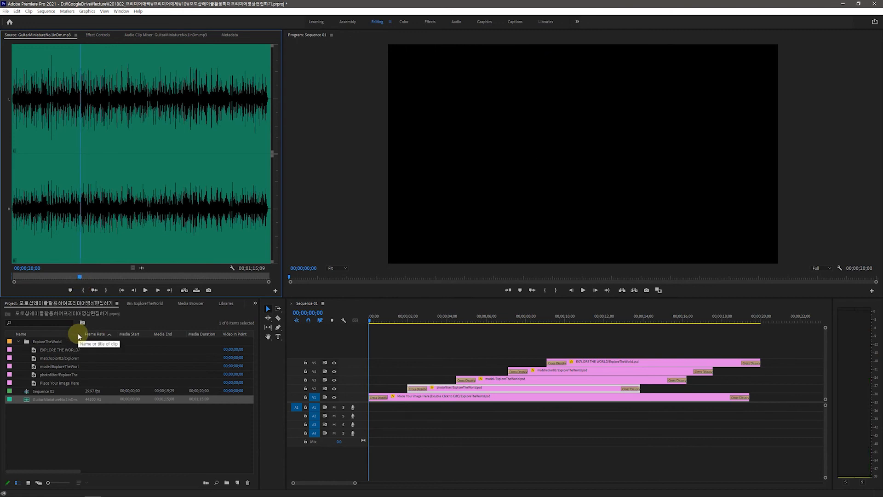
pyautogui.press('o')
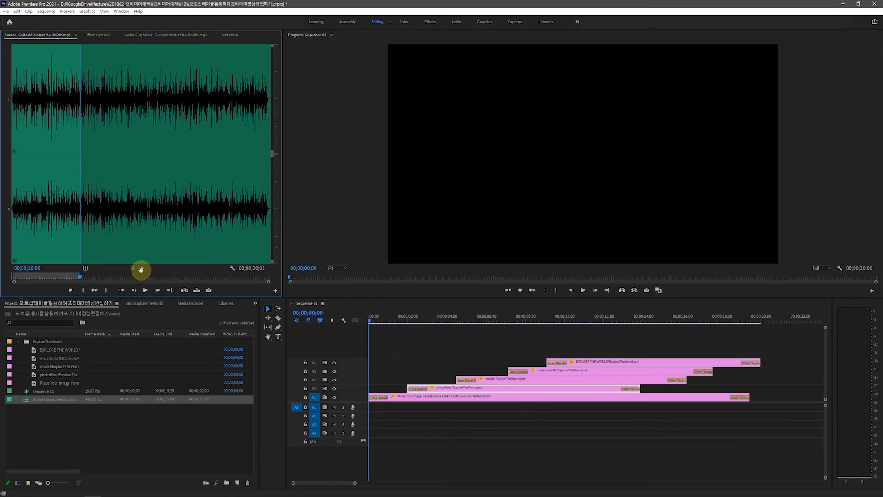
# Place the marked music section on audio track A1 at the sequence start and play the sequence with sound.
pyautogui.moveTo(141, 269); pyautogui.dragTo(380, 410)
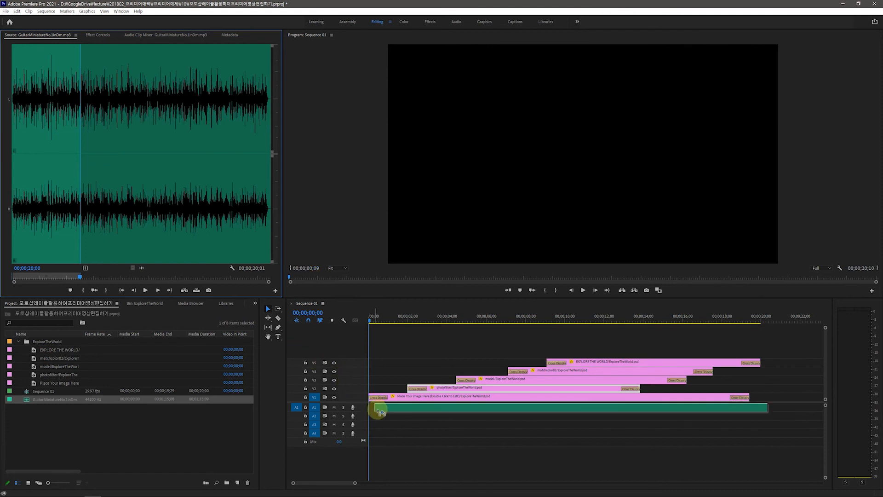
pyautogui.moveTo(367, 406); pyautogui.dragTo(367, 407)
pyautogui.moveTo(371, 322)
pyautogui.mouseDown()
pyautogui.moveTo(406, 329)
pyautogui.moveTo(362, 331)
pyautogui.mouseUp()
pyautogui.press('space')
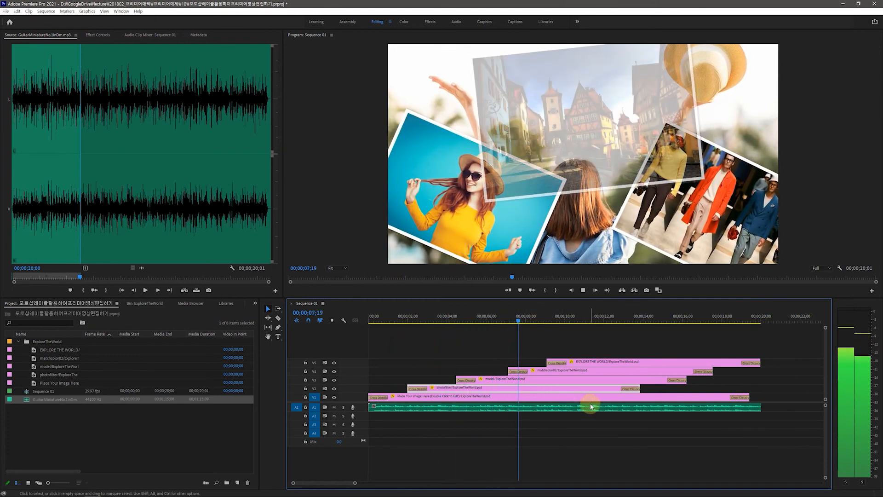
pyautogui.press('space')
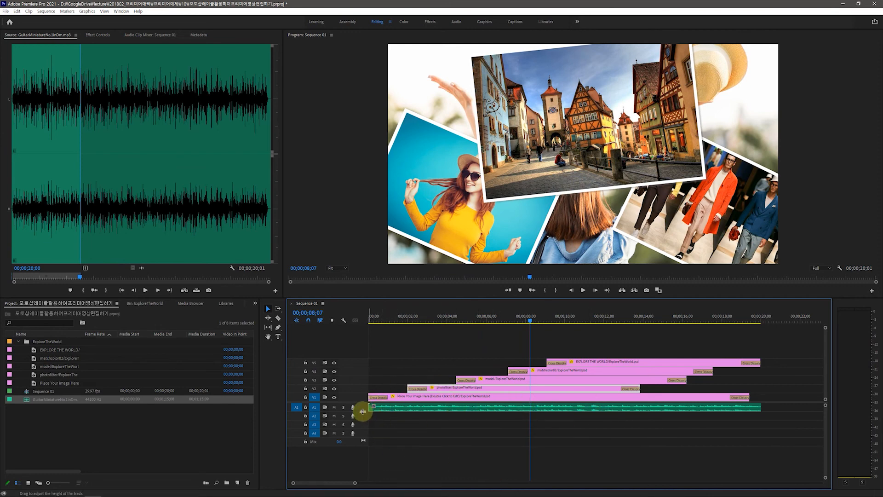
# Increase the height of audio track A1 and add volume keyframes near the music clip's start and end with the Pen tool.
pyautogui.moveTo(363, 411); pyautogui.dragTo(362, 412)
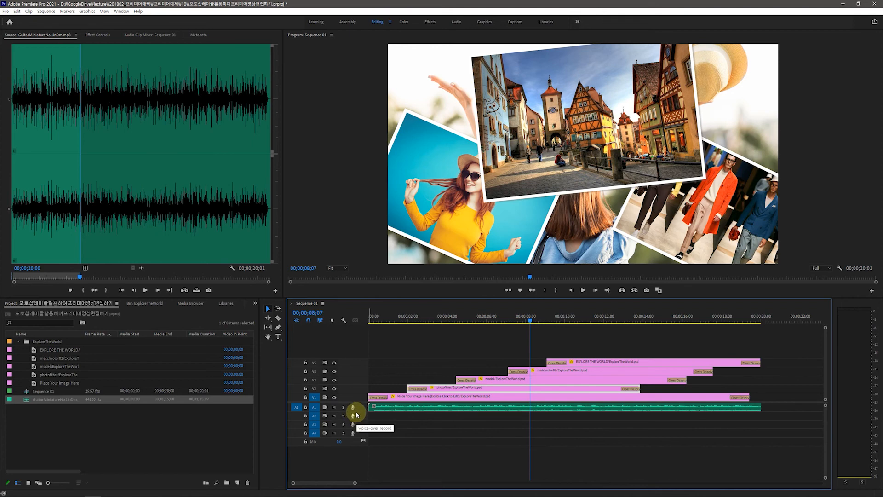
pyautogui.moveTo(357, 412); pyautogui.dragTo(357, 420)
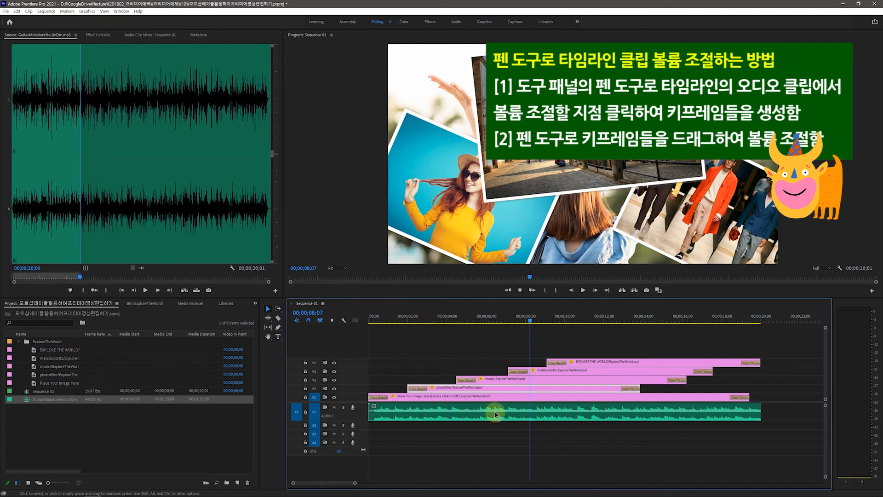
pyautogui.moveTo(500, 413); pyautogui.dragTo(500, 414)
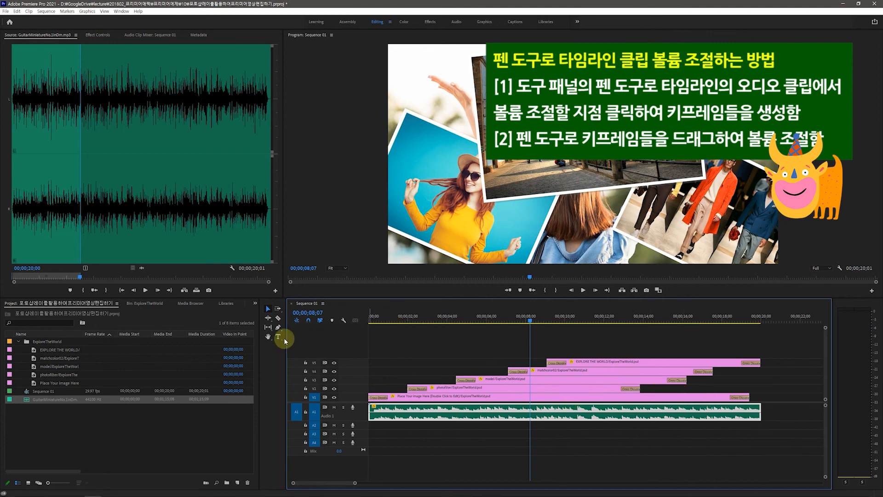
pyautogui.click(277, 328)
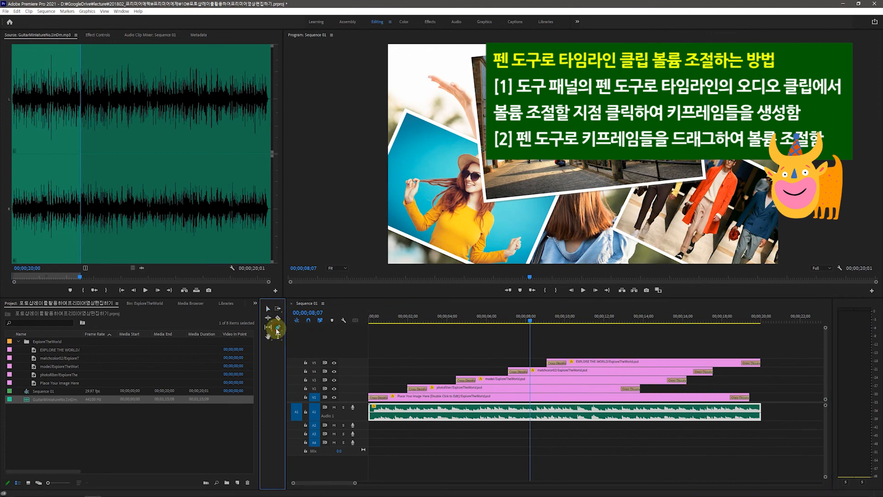
pyautogui.click(370, 413)
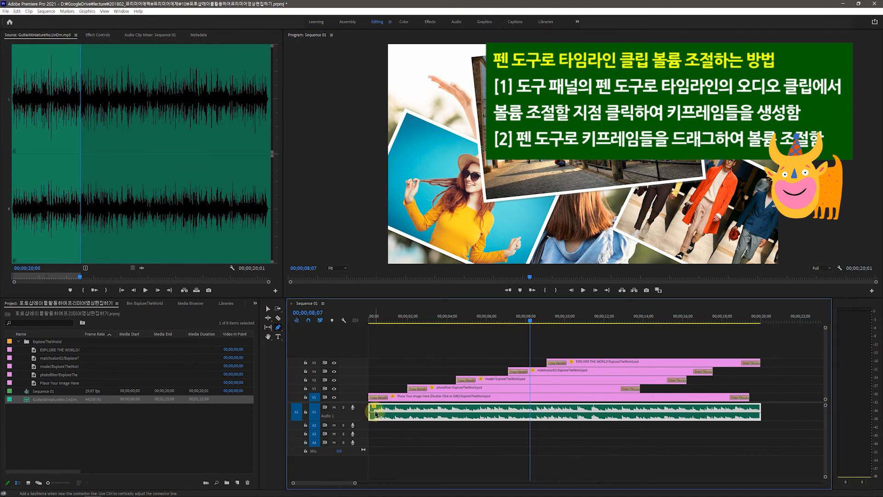
pyautogui.click(747, 413)
pyautogui.click(755, 413)
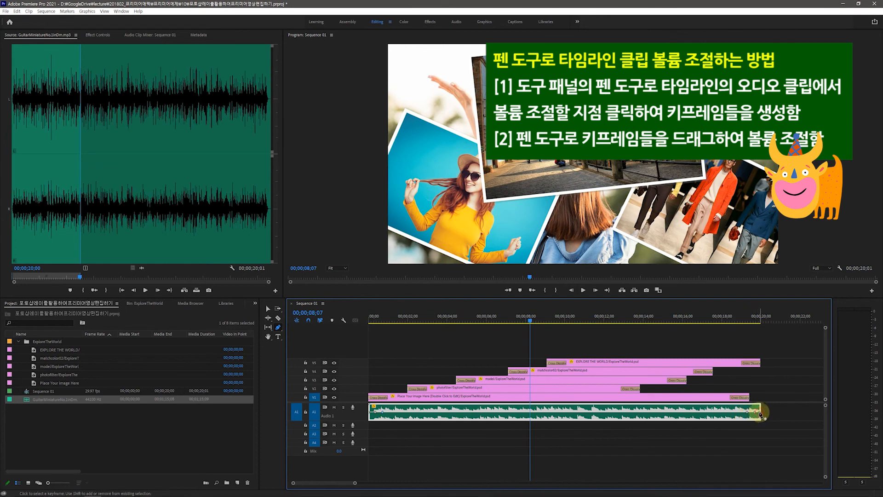
# Lower the outermost volume keyframes at the start and end of the music clip on A1 to create a fade-in and fade-out.
pyautogui.moveTo(761, 414); pyautogui.dragTo(762, 415)
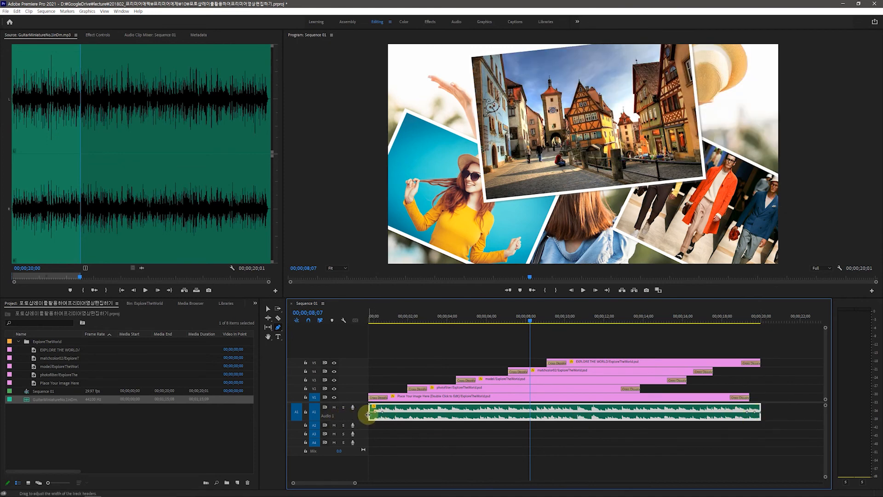
pyautogui.moveTo(370, 414); pyautogui.dragTo(377, 417)
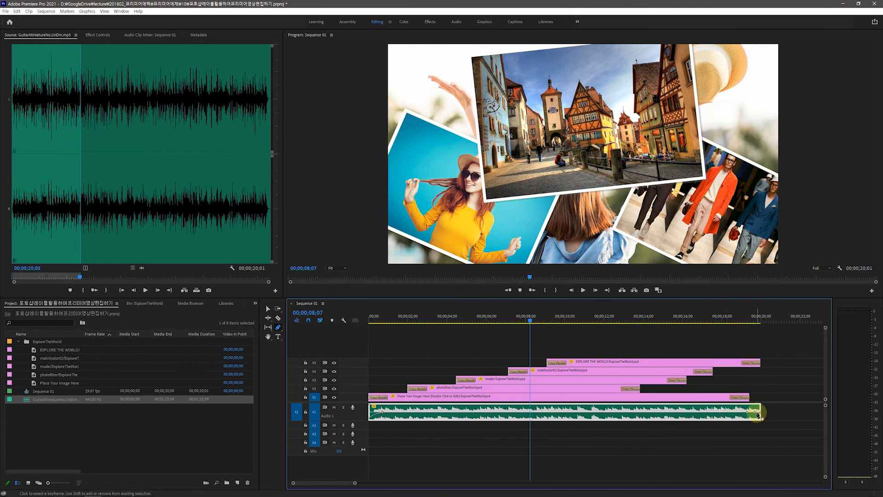
pyautogui.moveTo(761, 413); pyautogui.dragTo(754, 417)
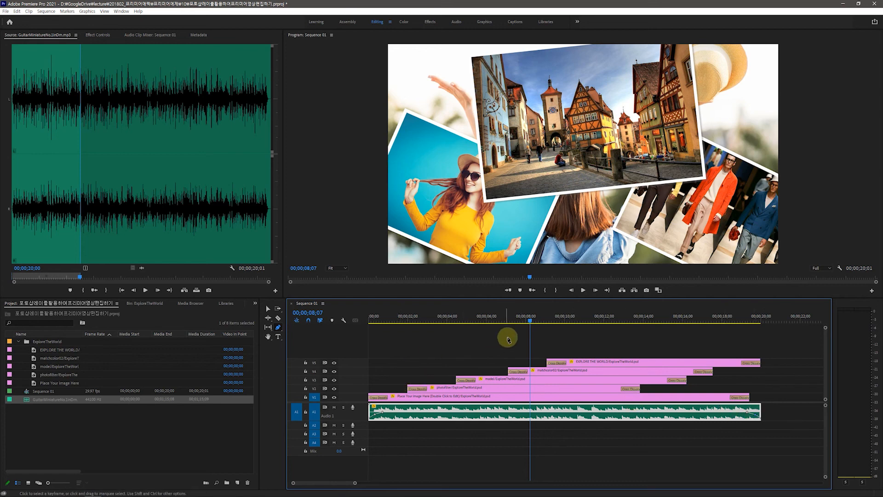
# Play the sequence from the beginning to check the picture together with the music fade.
pyautogui.moveTo(530, 321); pyautogui.dragTo(362, 352)
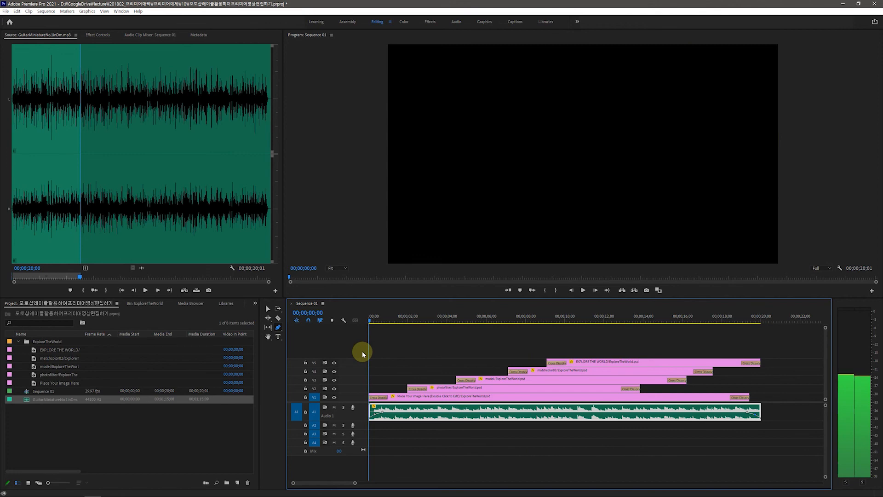
pyautogui.press('space')
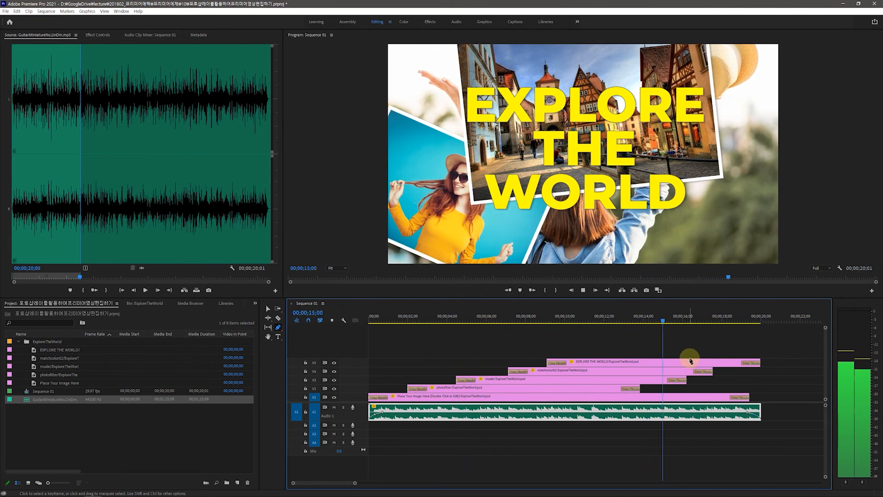
pyautogui.press('space')
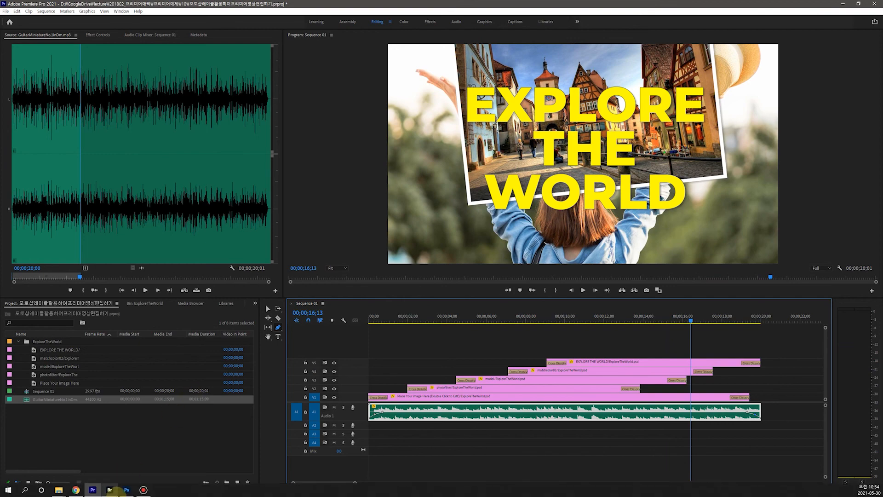
# Switch to Photoshop and review the EXPLORE THE WORLD, matchcolor02, photofilter and model layers of the collage one by one.
pyautogui.click(127, 490)
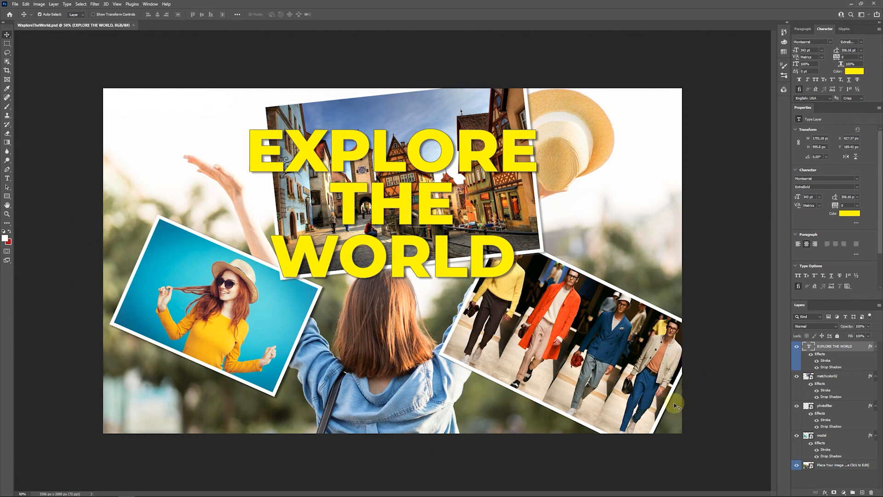
pyautogui.click(821, 441)
pyautogui.click(835, 404)
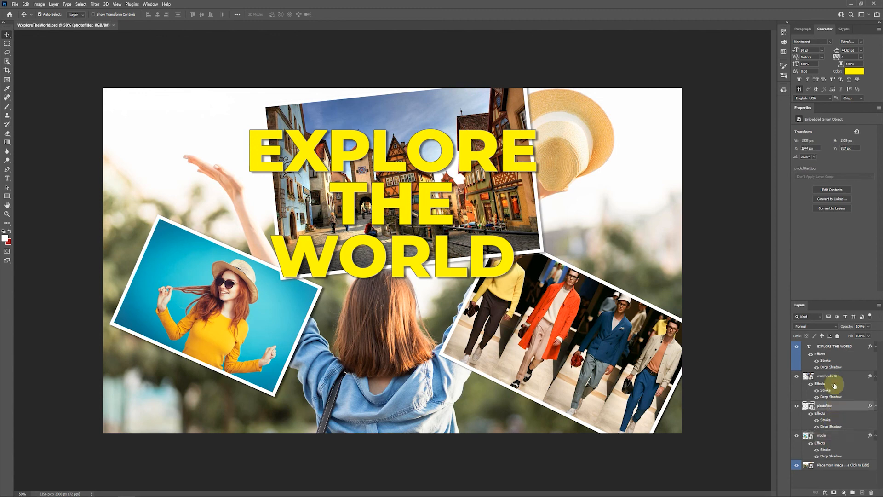
pyautogui.click(832, 353)
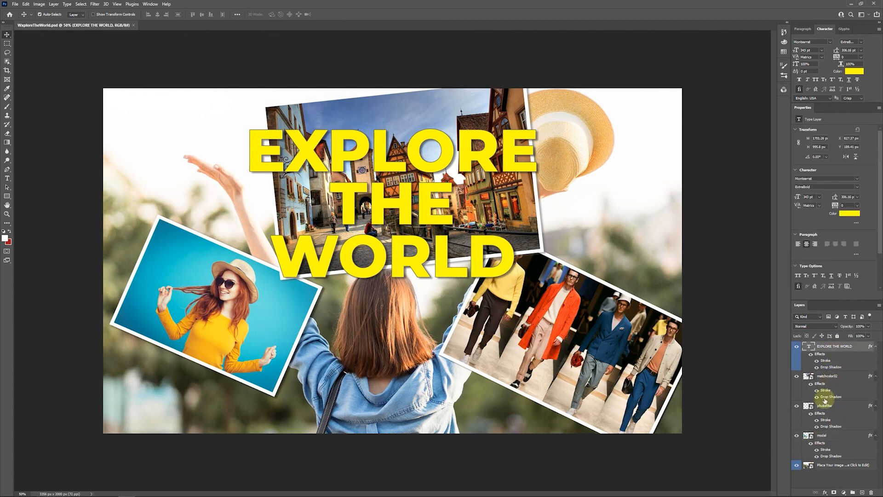
pyautogui.click(822, 378)
pyautogui.click(822, 407)
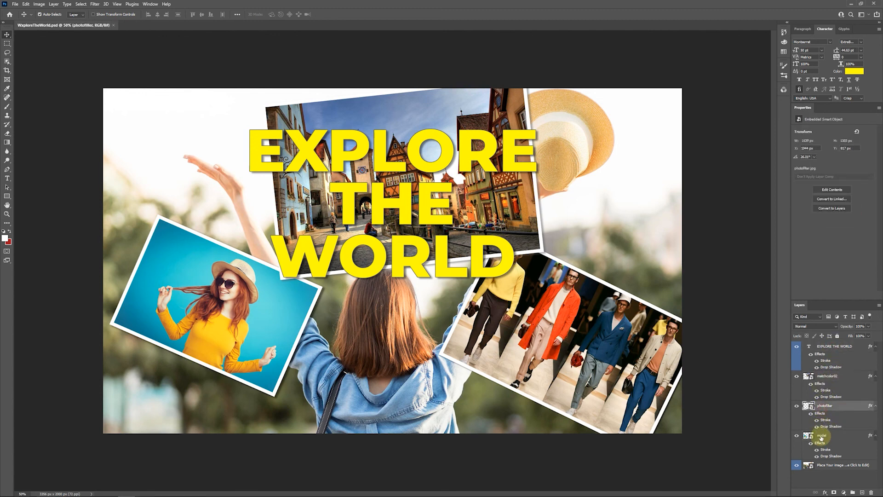
pyautogui.click(821, 440)
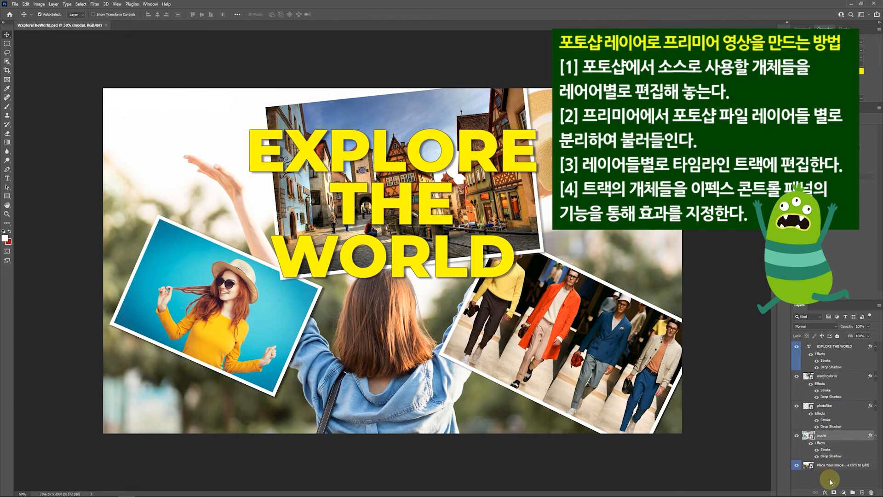
# View the Blending Options in the model layer's Layer Style dialog and close it without changes.
pyautogui.click(825, 492)
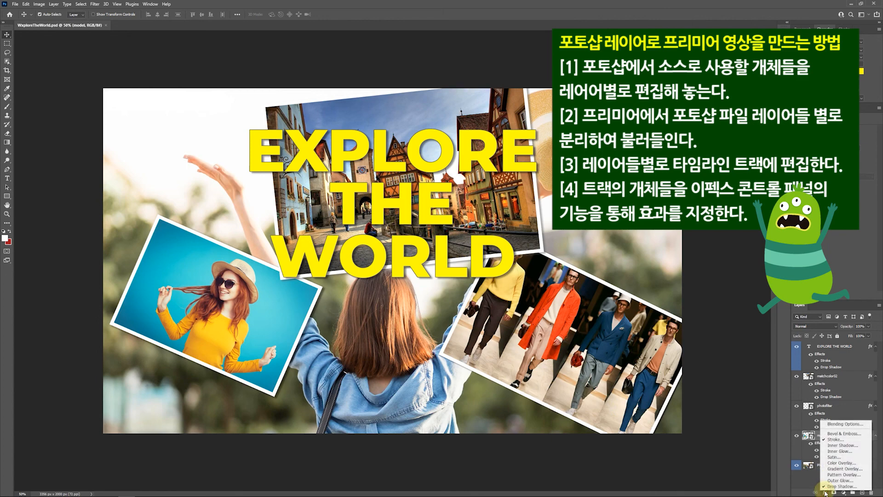
pyautogui.click(841, 423)
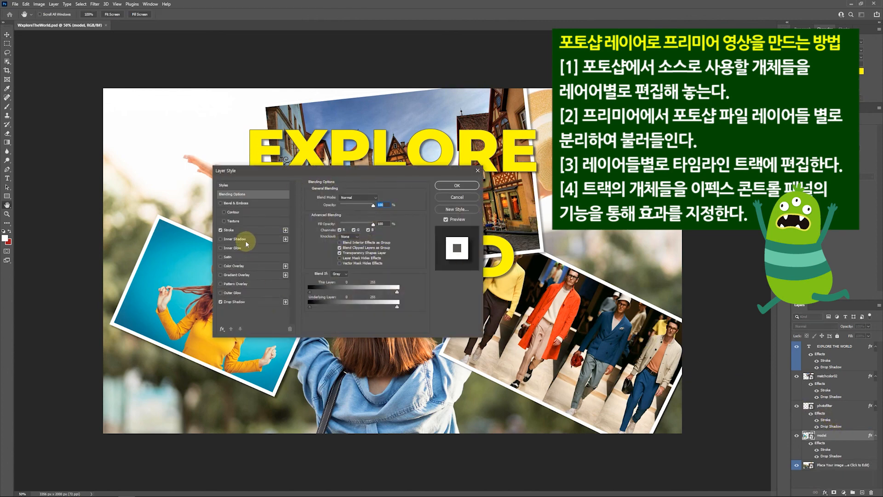
pyautogui.click(477, 171)
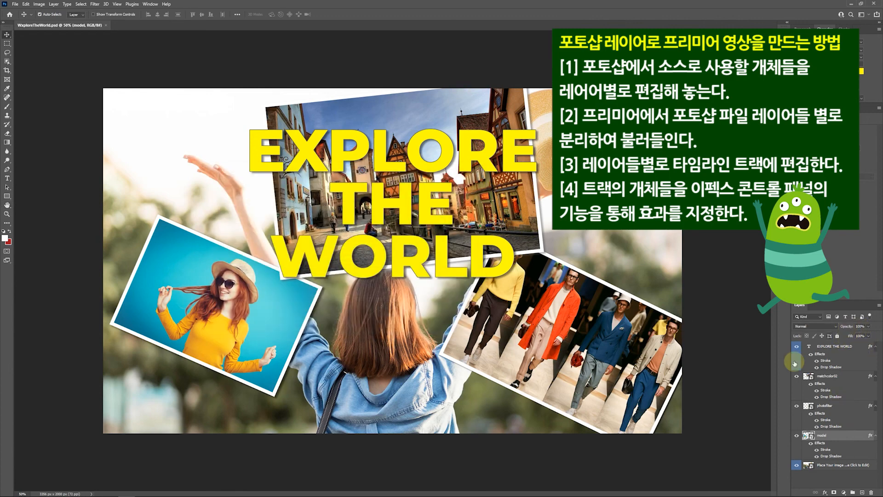
# Switch back to Premiere Pro and examine the Effect Controls of the music clip and the background image clip on V1.
pyautogui.moveTo(117, 492)
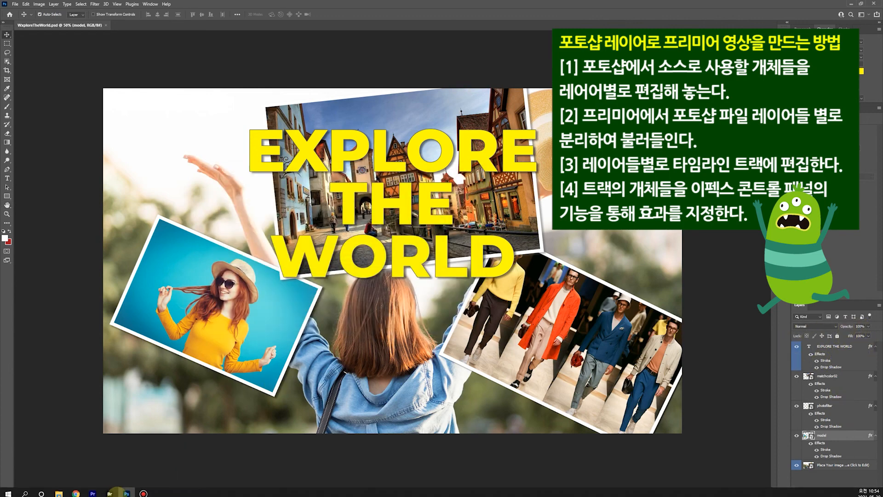
pyautogui.click(92, 493)
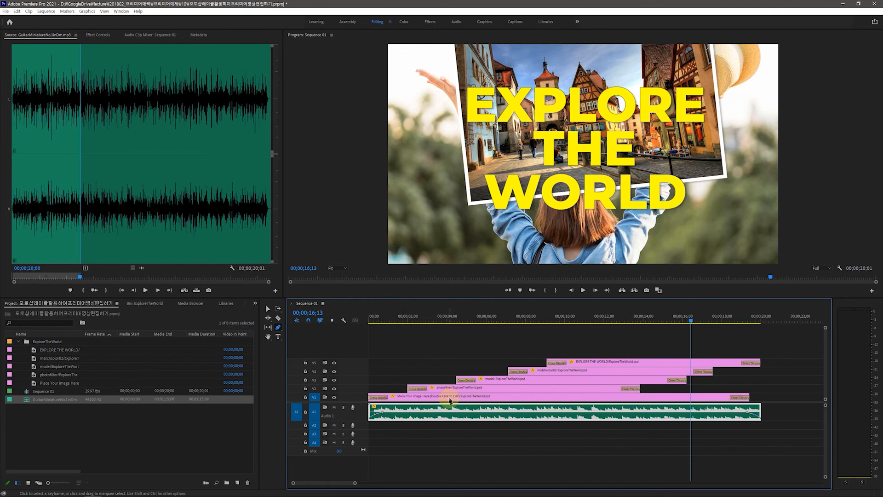
pyautogui.click(687, 323)
pyautogui.moveTo(683, 325); pyautogui.dragTo(508, 330)
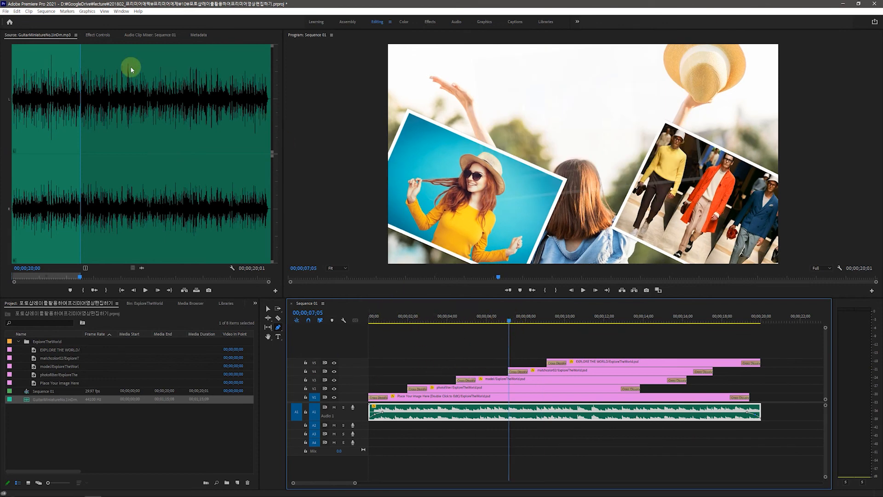
pyautogui.click(97, 36)
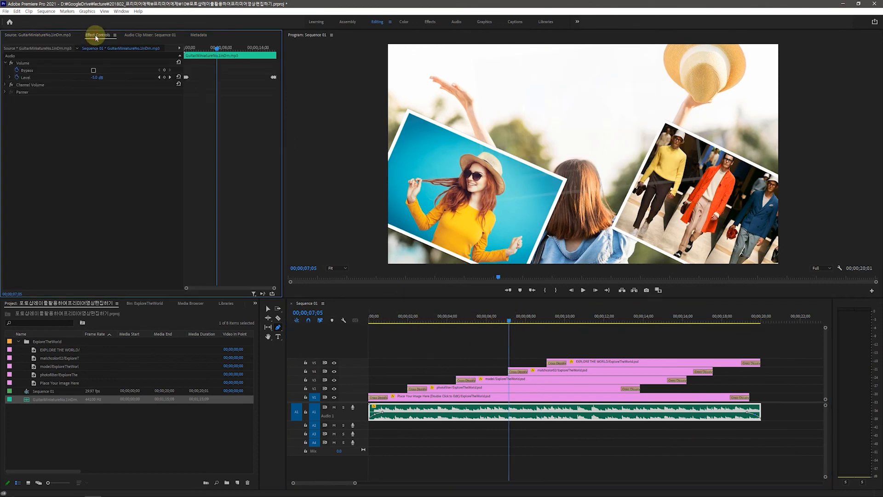
pyautogui.click(436, 396)
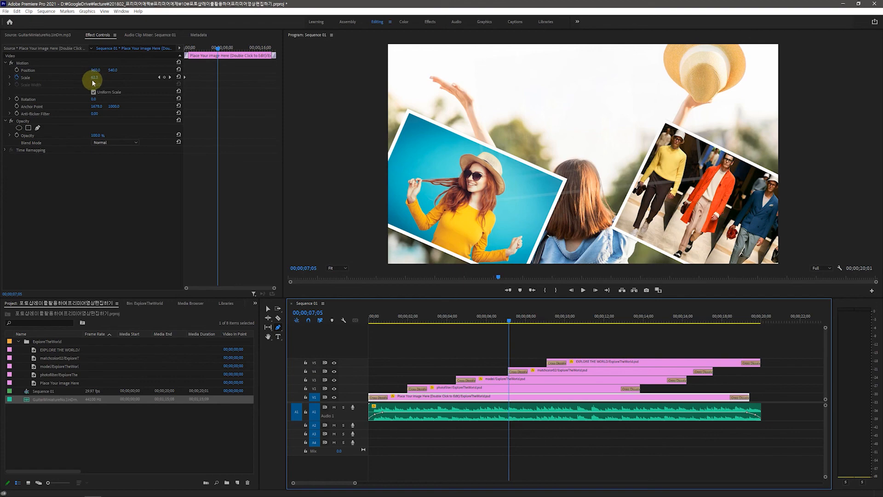
pyautogui.moveTo(218, 48); pyautogui.dragTo(214, 69)
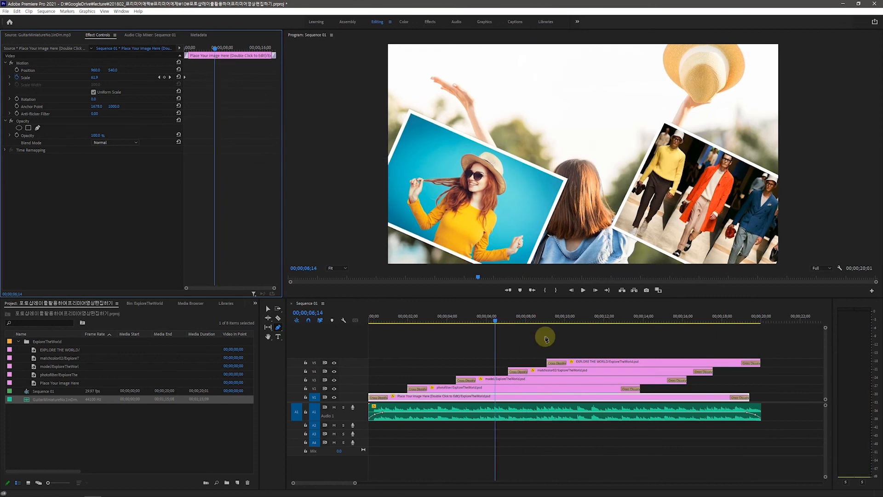
# Use the Selection tool to inspect the effect settings of the upper image clips, ending with EXPLORE THE WORLD on V5.
pyautogui.click(545, 380)
pyautogui.click(268, 308)
pyautogui.click(561, 371)
pyautogui.click(588, 362)
# Review the layer animation by scrubbing through the sequence from its beginning and briefly playing the title section.
pyautogui.moveTo(495, 321); pyautogui.dragTo(408, 336)
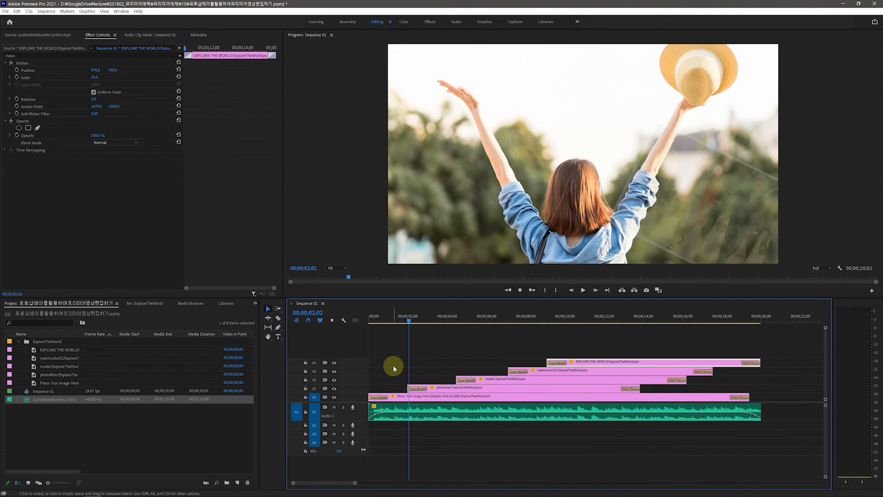
pyautogui.moveTo(409, 317); pyautogui.dragTo(400, 325)
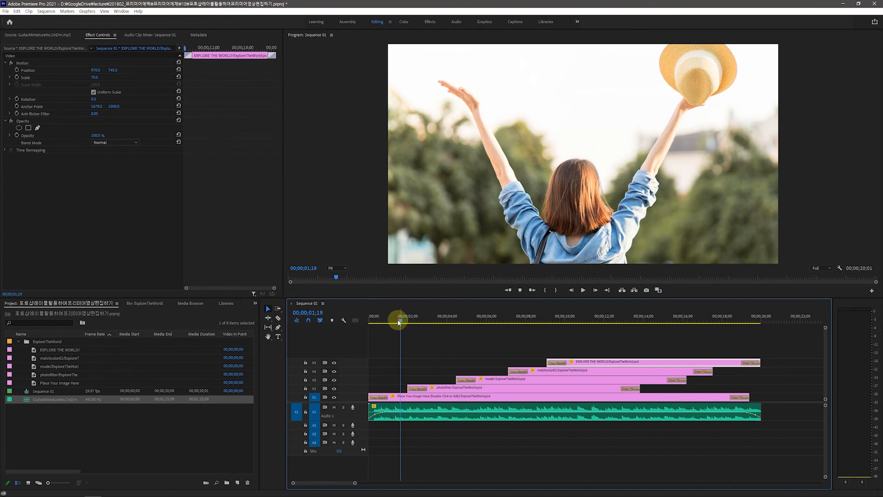
pyautogui.press('Home')
pyautogui.moveTo(370, 334); pyautogui.dragTo(572, 355)
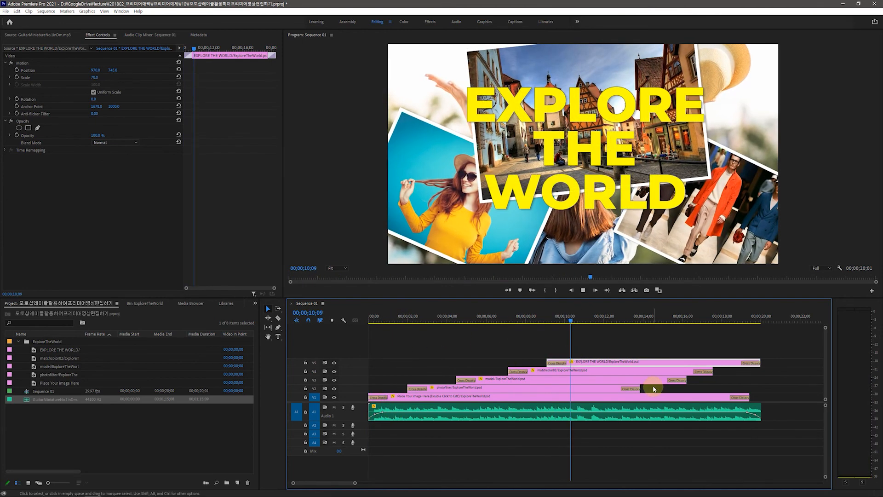
pyautogui.press('space')
pyautogui.press('space')
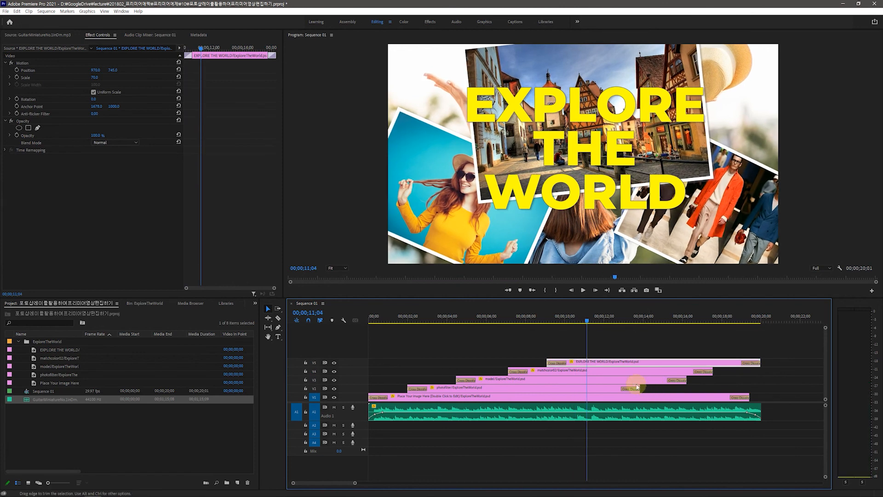